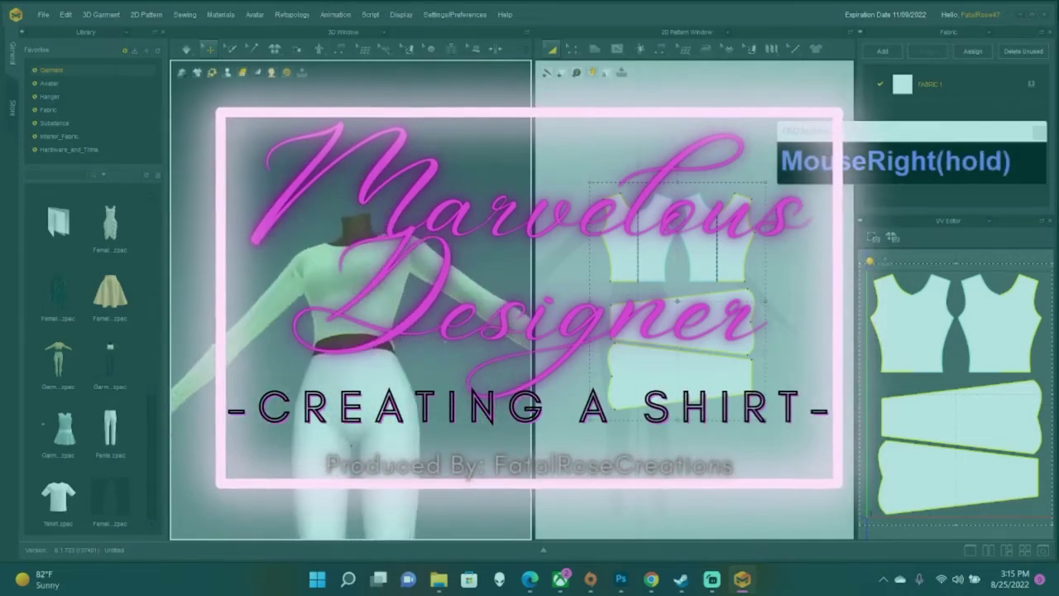
pyautogui.scroll(3, 482, 393)
pyautogui.scroll(-6, 483, 393)
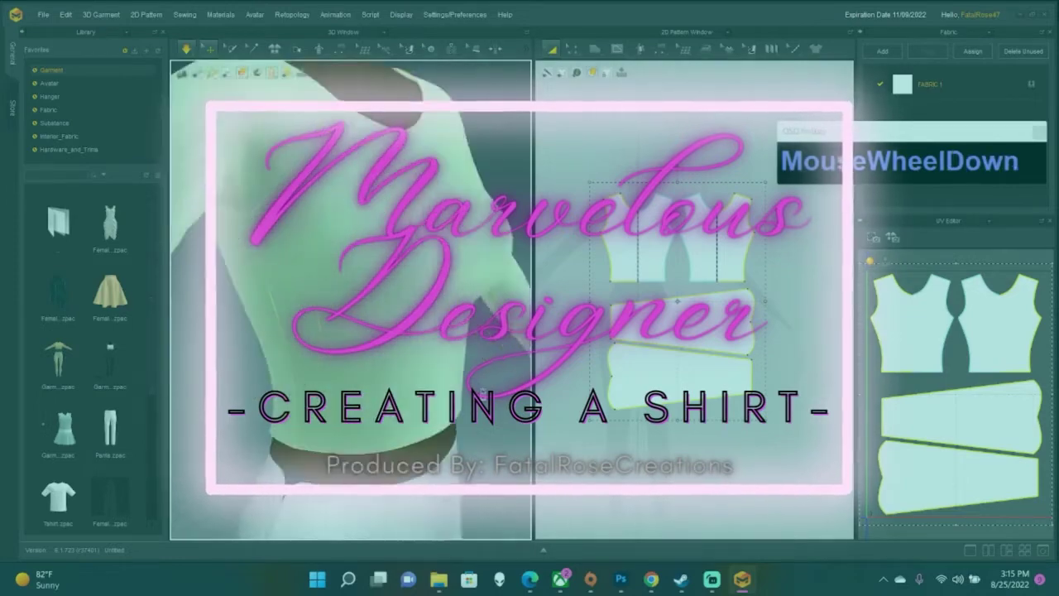
pyautogui.scroll(-2, 481, 391)
pyautogui.scroll(6, 482, 391)
pyautogui.moveTo(482, 391); pyautogui.dragTo(294, 361, button='right')
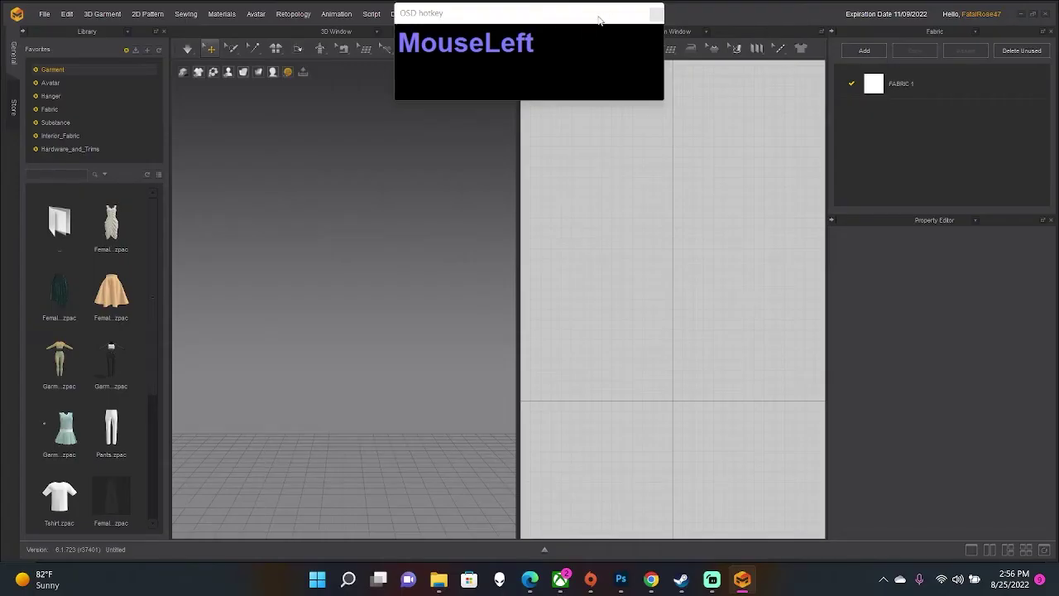
pyautogui.moveTo(598, 19); pyautogui.dragTo(998, 483)
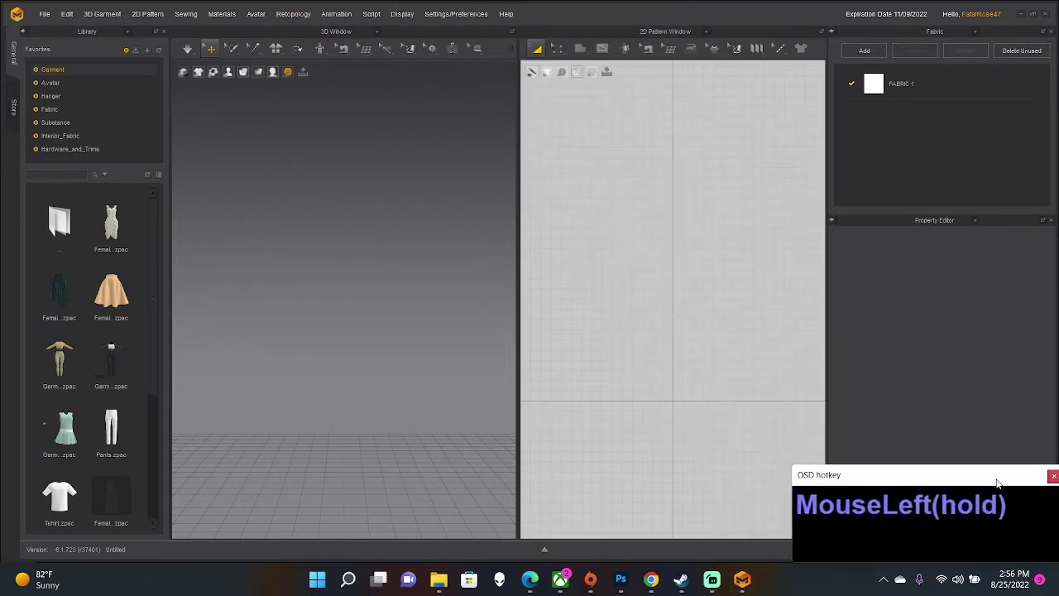
pyautogui.click(890, 407)
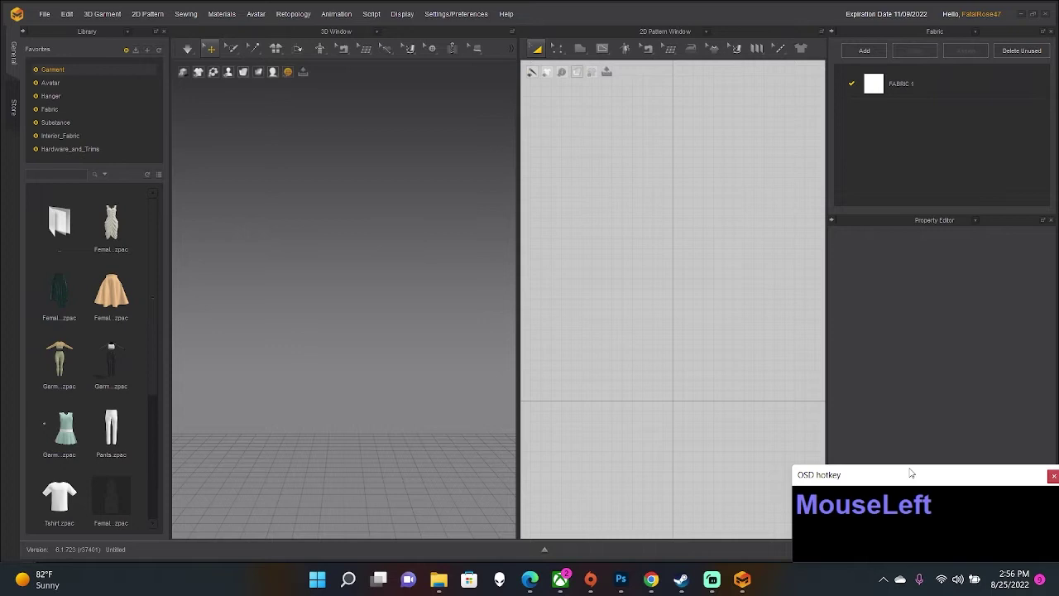
pyautogui.moveTo(911, 466); pyautogui.dragTo(917, 499)
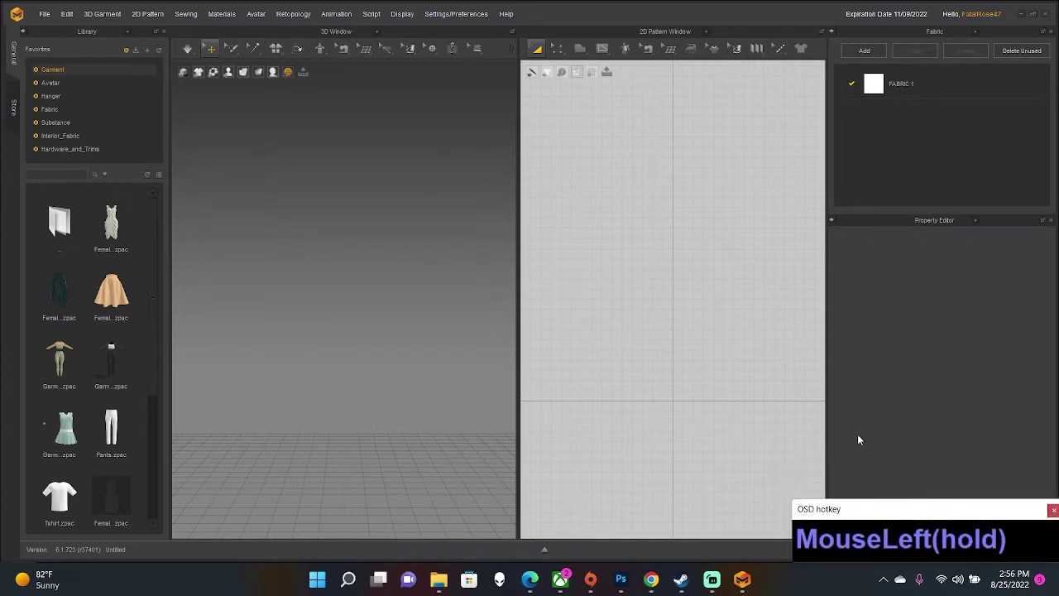
pyautogui.click(450, 33)
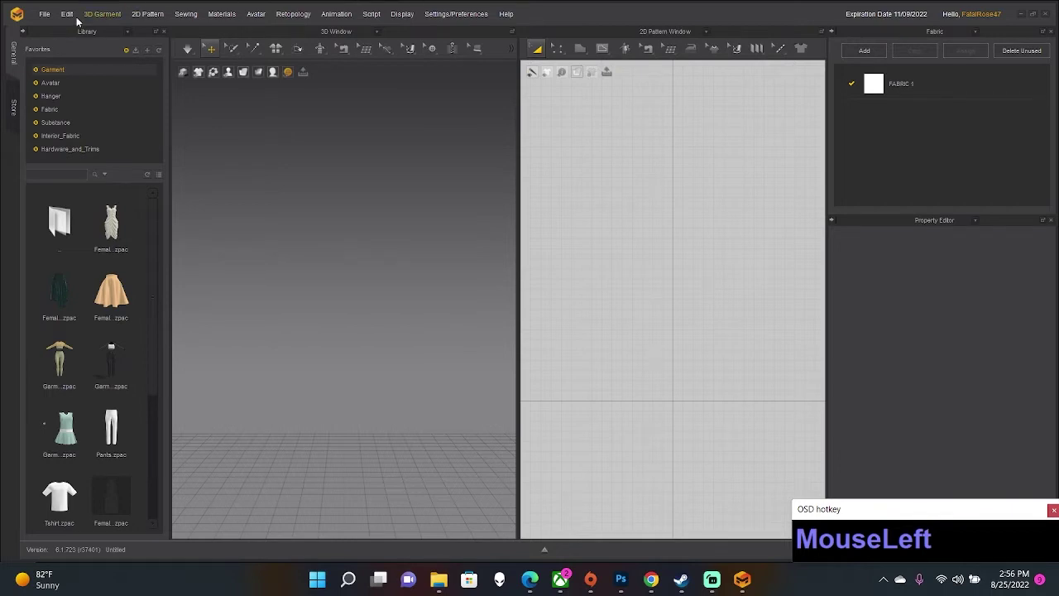
# Open the avatar file "EA base bodymesh fullbody.obj" with the default import settings.
pyautogui.click(51, 14)
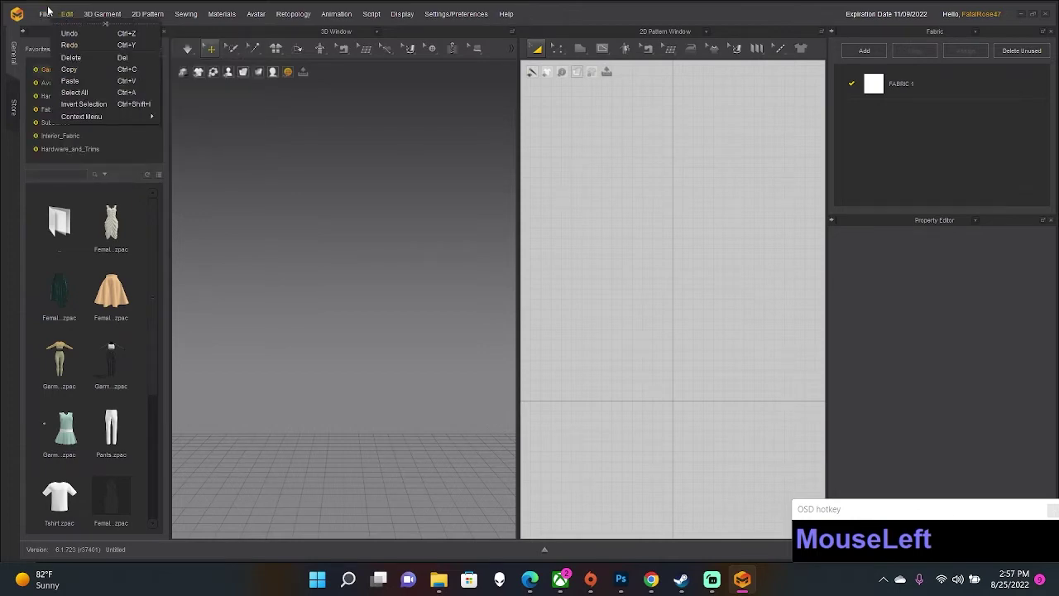
pyautogui.moveTo(50, 44)
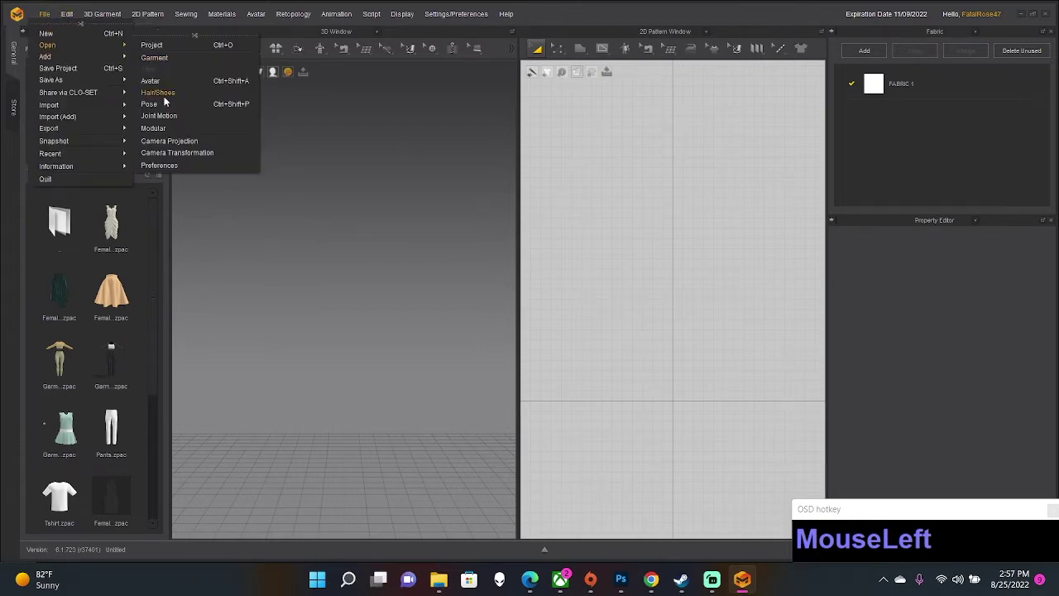
pyautogui.click(156, 83)
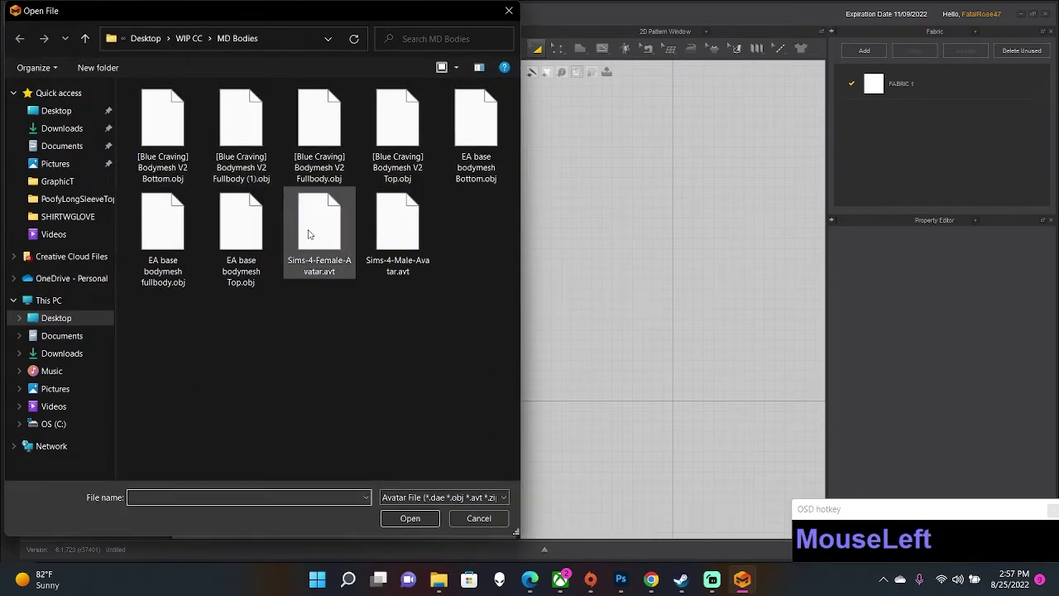
pyautogui.doubleClick(160, 221)
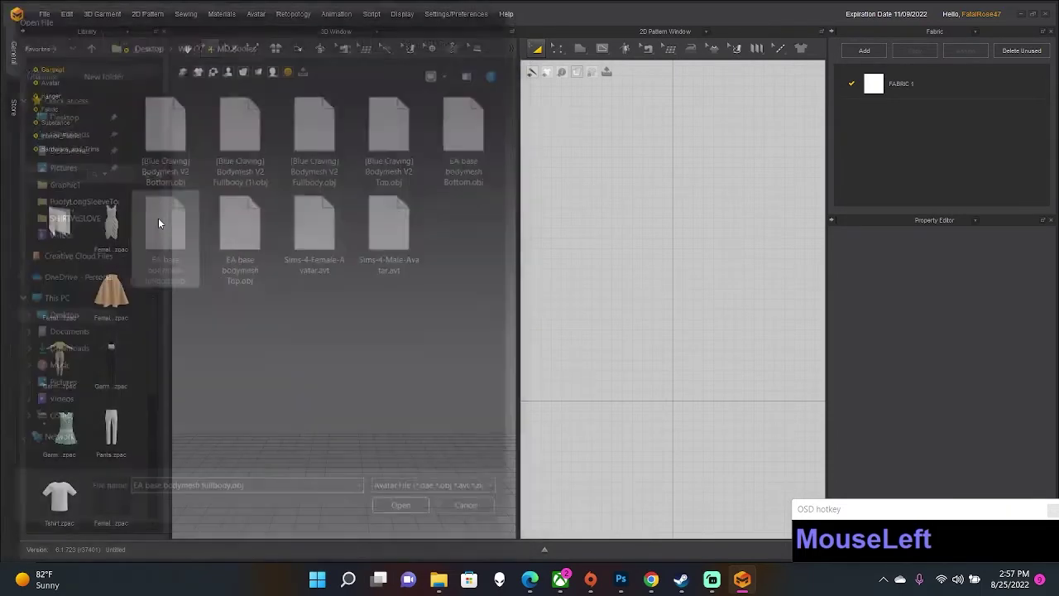
pyautogui.click(541, 378)
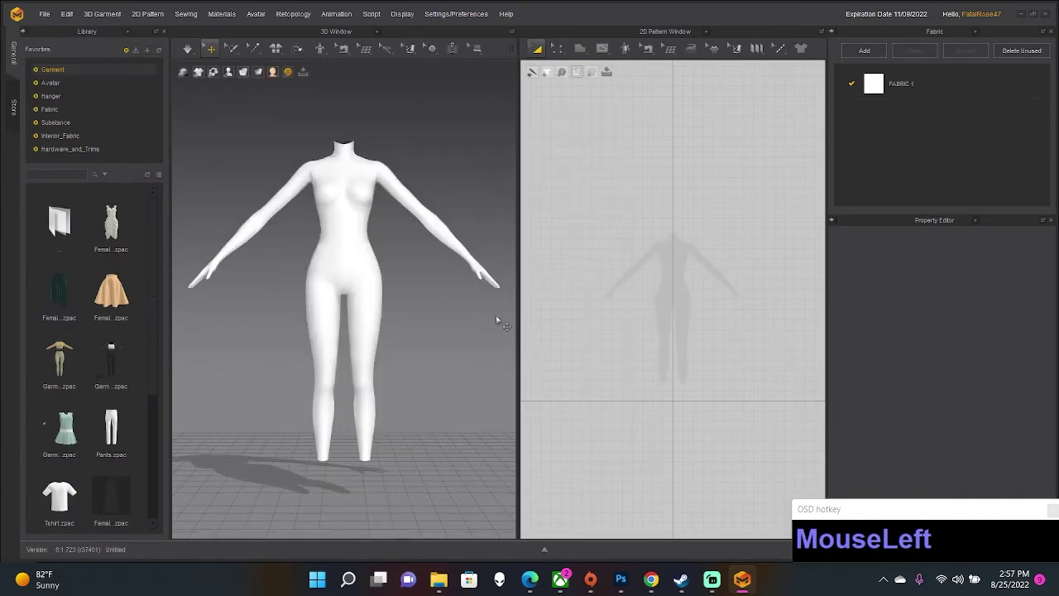
# Widen the 2D pattern window by shrinking the fabric and property area.
pyautogui.scroll(-5, 372, 267)
pyautogui.moveTo(376, 262); pyautogui.dragTo(390, 372, button='middle')
pyautogui.scroll(-3, 390, 372)
pyautogui.scroll(3, 390, 372)
pyautogui.scroll(-3, 390, 373)
pyautogui.scroll(-5, 709, 251)
pyautogui.scroll(3, 663, 281)
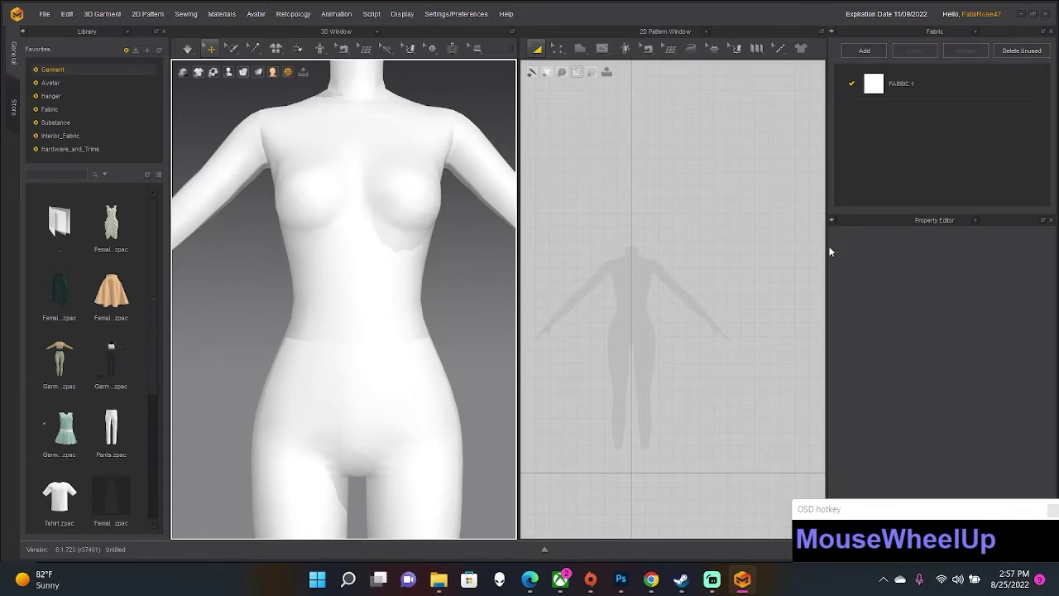
pyautogui.moveTo(826, 246); pyautogui.dragTo(855, 263)
# Draw a closed six-point Polygon pattern for half a bodice over the avatar's torso, with a center edge about 308 mm and hem about 123 mm.
pyautogui.scroll(1, 669, 348)
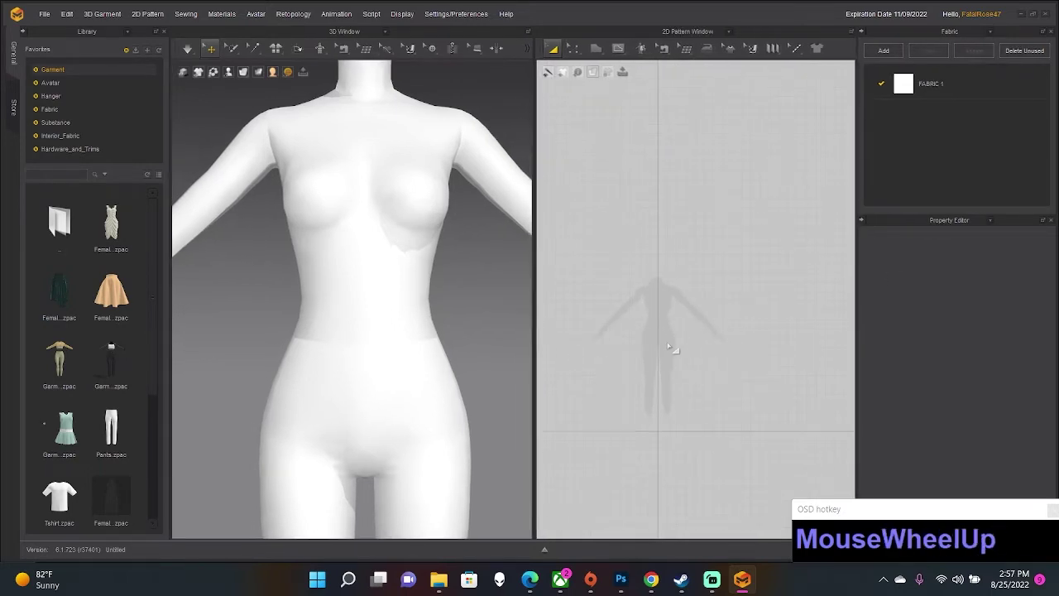
pyautogui.scroll(-3, 658, 328)
pyautogui.moveTo(658, 329); pyautogui.dragTo(716, 350, button='middle')
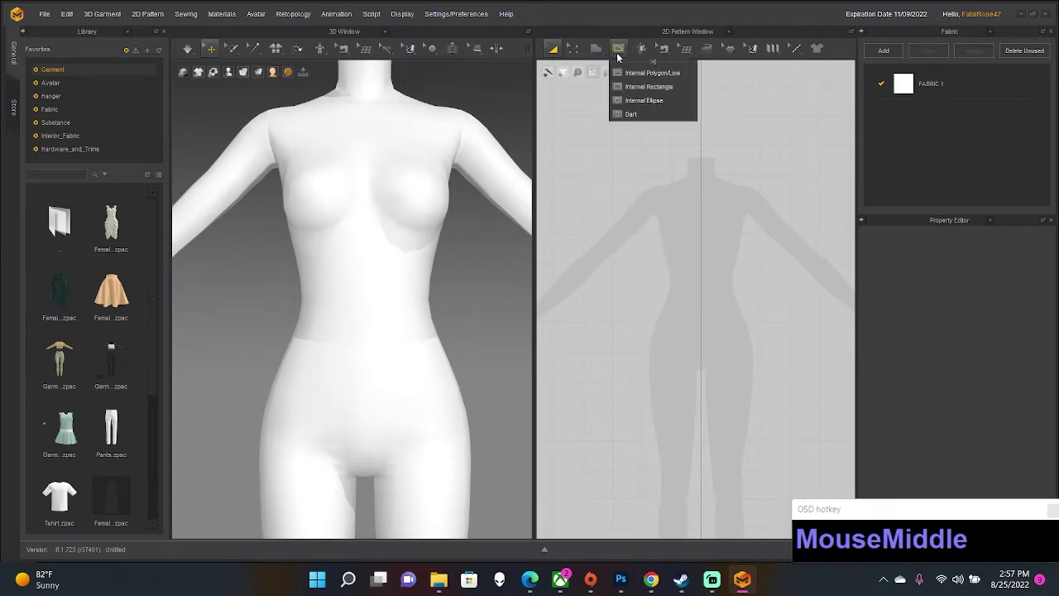
pyautogui.moveTo(596, 52)
pyautogui.click(609, 73)
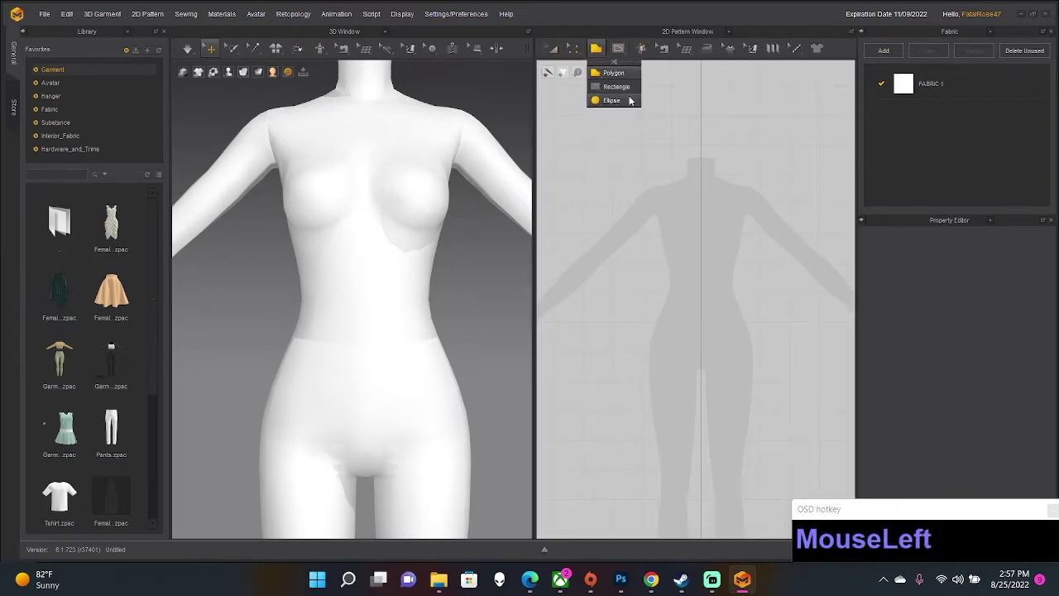
pyautogui.click(677, 173)
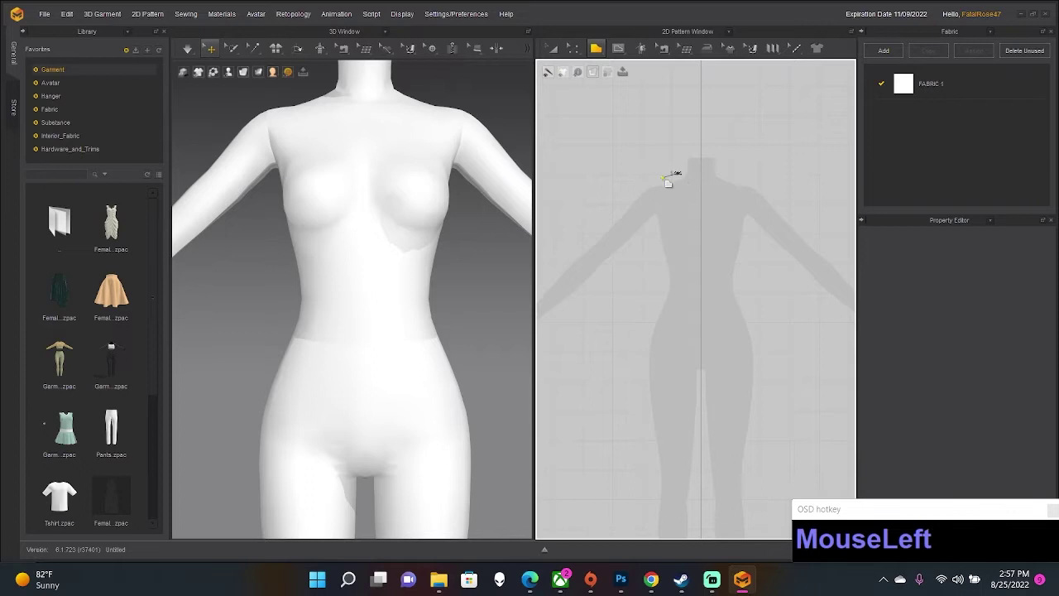
pyautogui.click(656, 181)
pyautogui.click(652, 224)
pyautogui.click(666, 289)
pyautogui.click(701, 287)
pyautogui.click(701, 197)
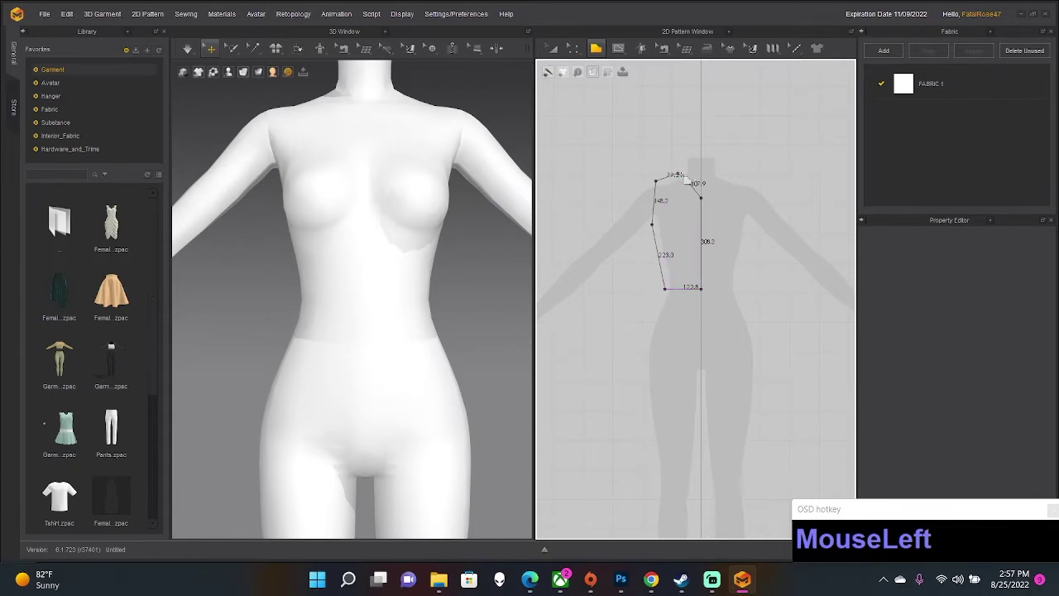
pyautogui.click(676, 174)
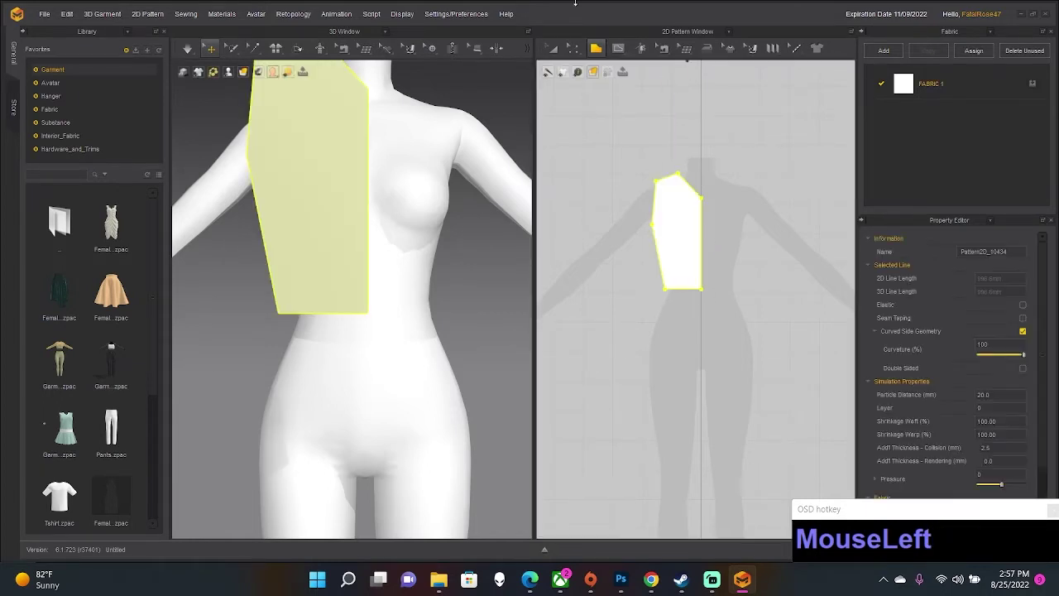
# Try to Unfold the half bodice pattern about its vertical center edge.
pyautogui.click(577, 44)
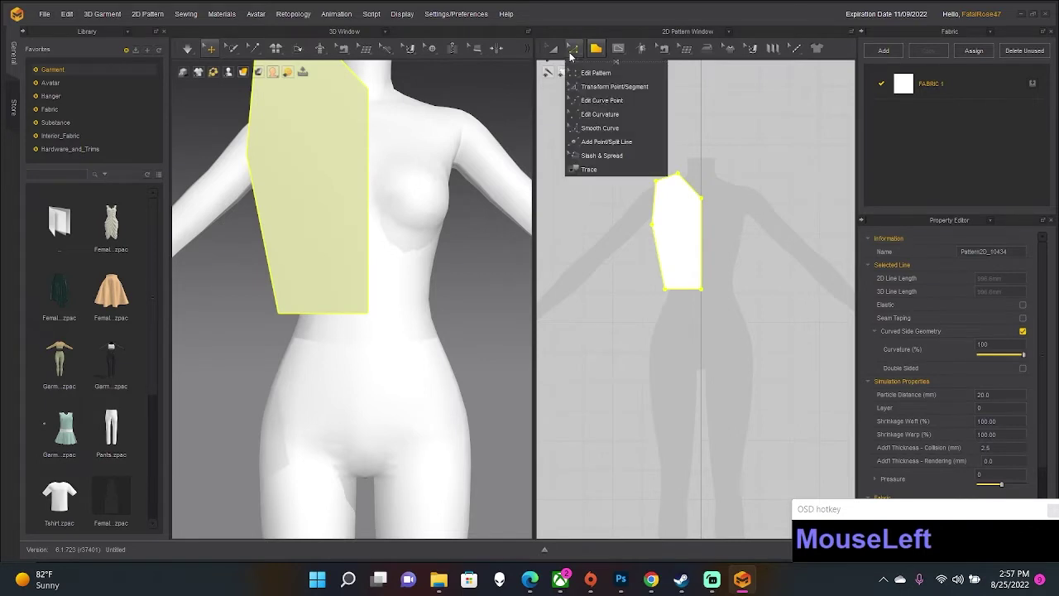
pyautogui.click(571, 72)
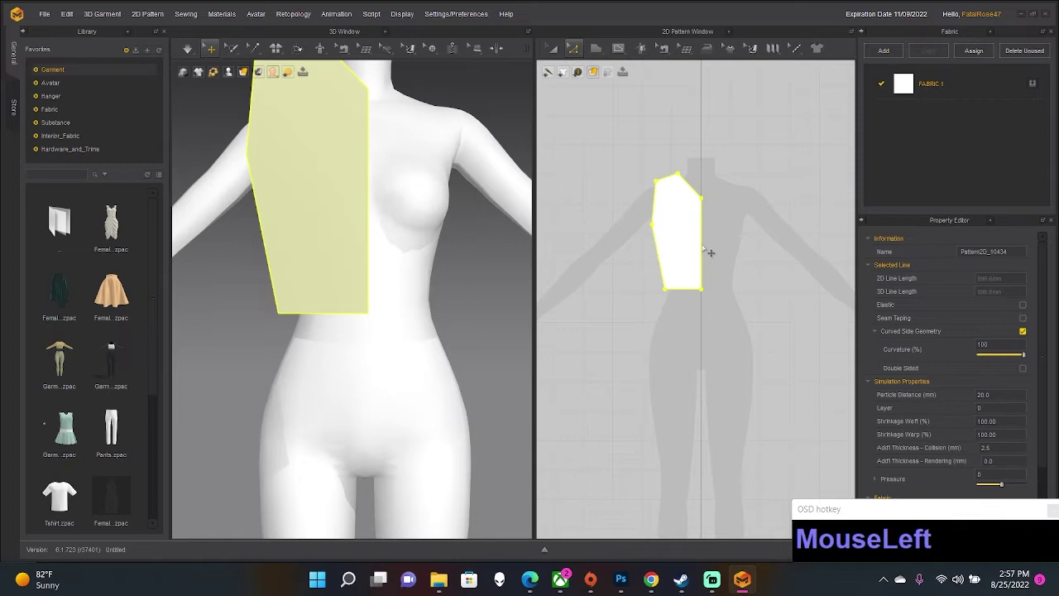
pyautogui.rightClick(702, 245)
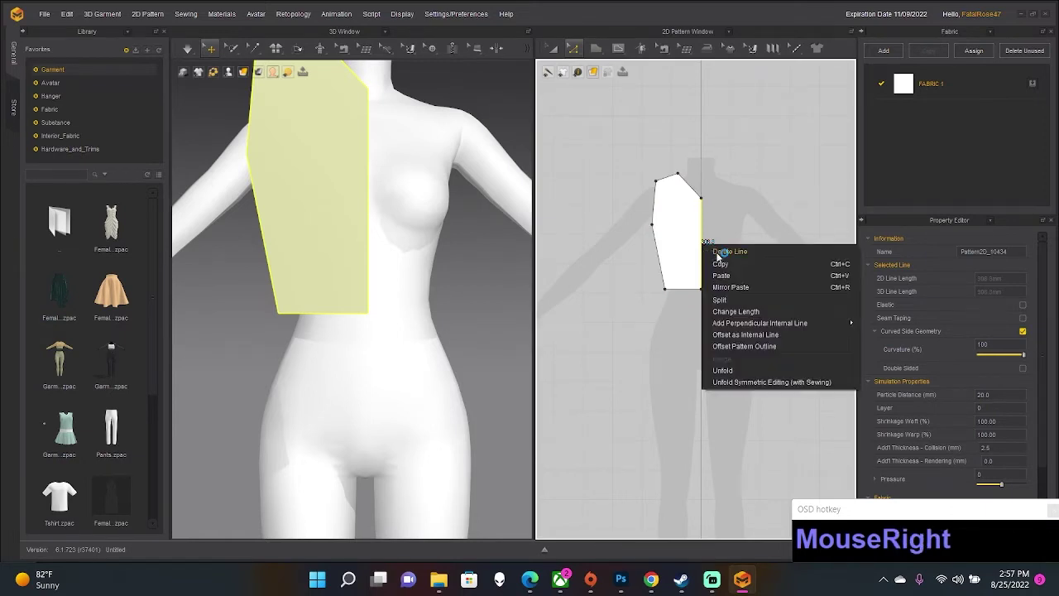
pyautogui.click(724, 371)
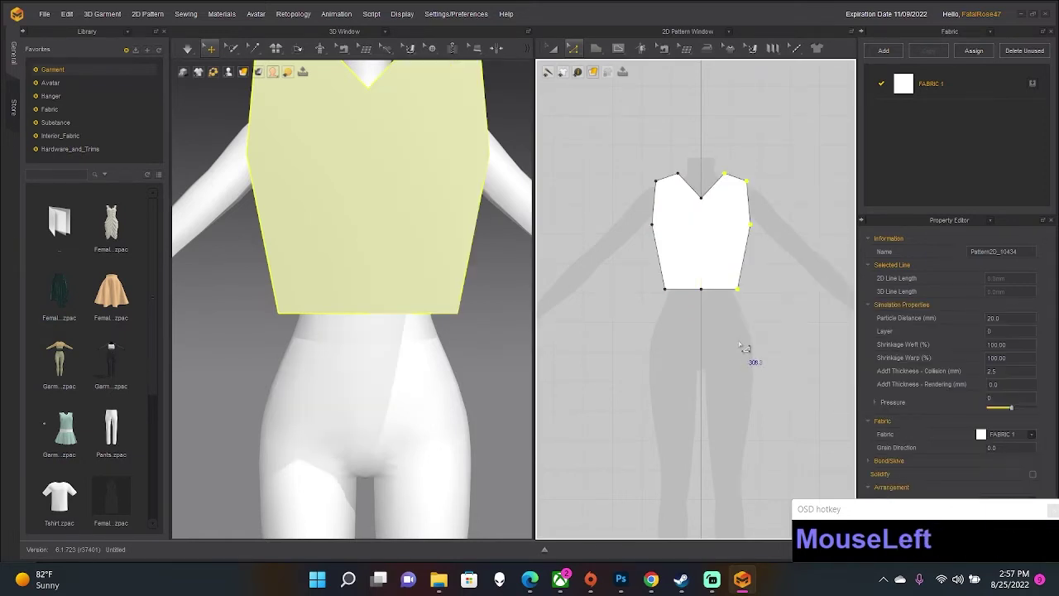
pyautogui.hotkey('ctrl', 'z')
# Try Unfold Symmetric Editing (with Sewing) on the half bodice's center edge.
pyautogui.rightClick(703, 258)
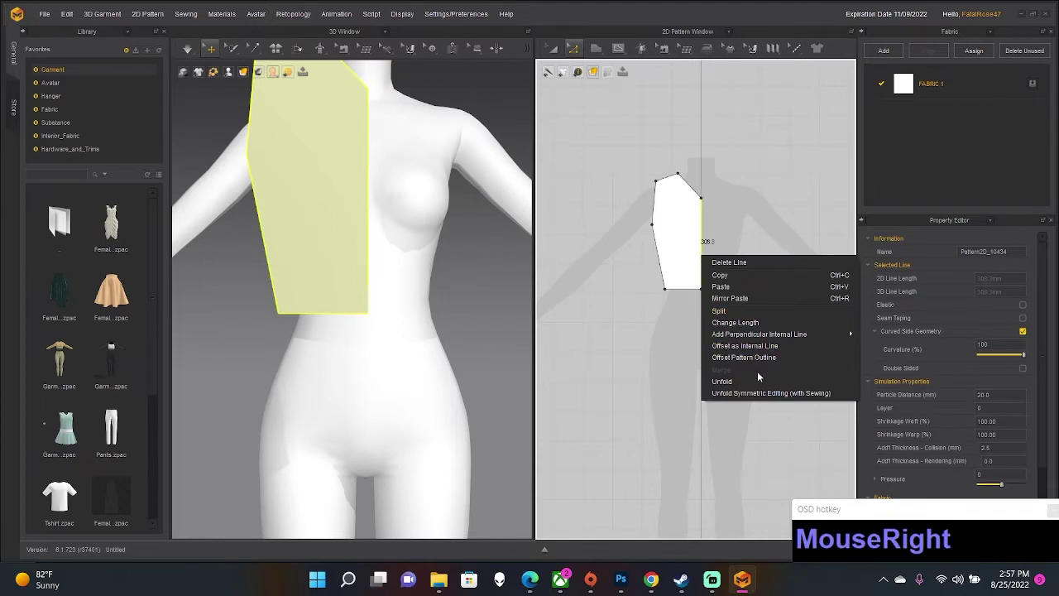
pyautogui.click(762, 392)
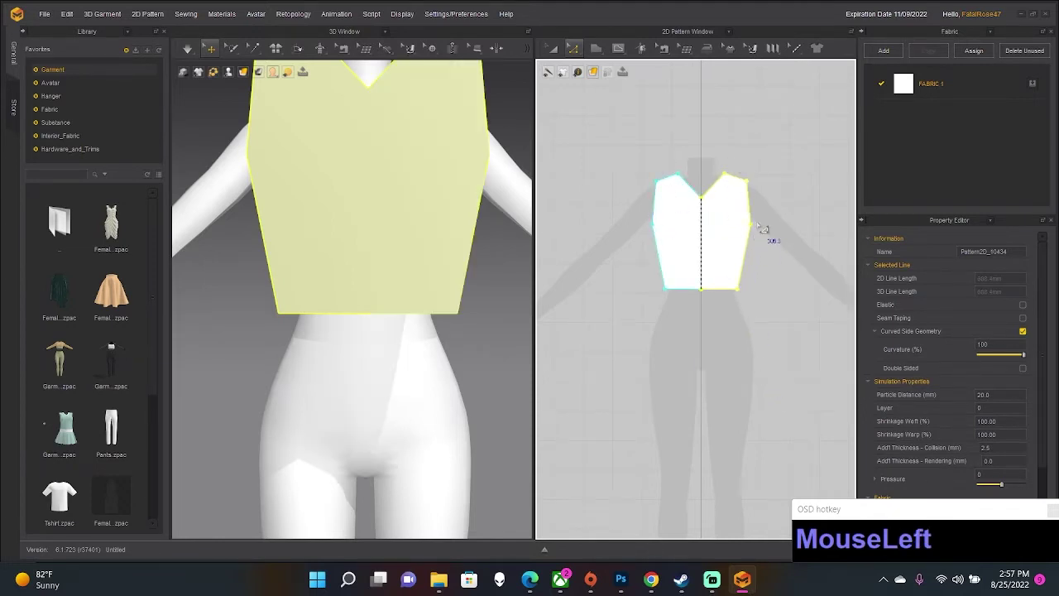
pyautogui.hotkey('ctrl', 'z')
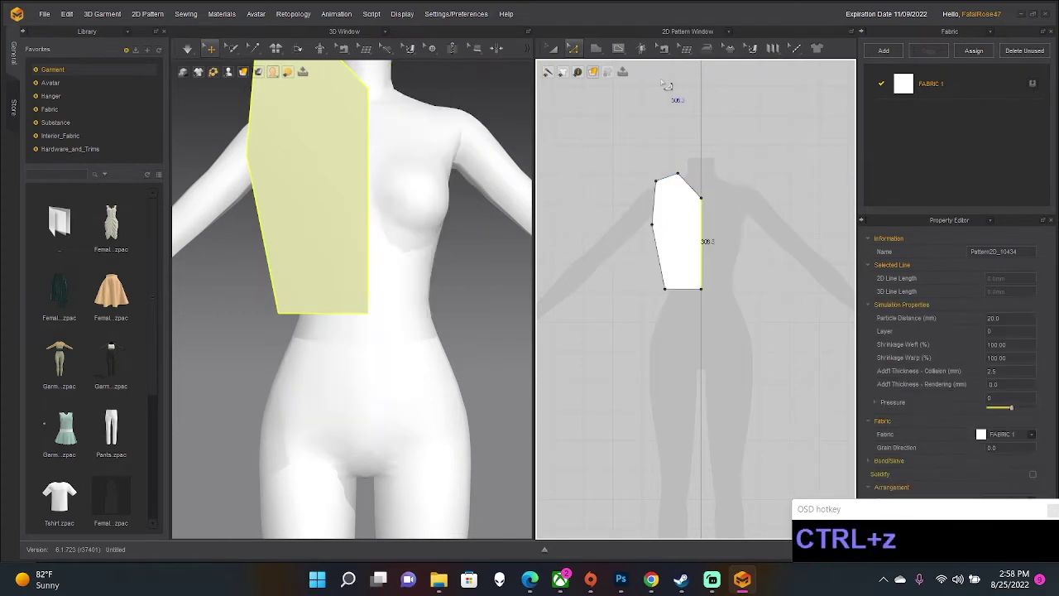
# Create a linked symmetric copy of the half bodice and place it beside the original across the avatar's center line.
pyautogui.click(553, 48)
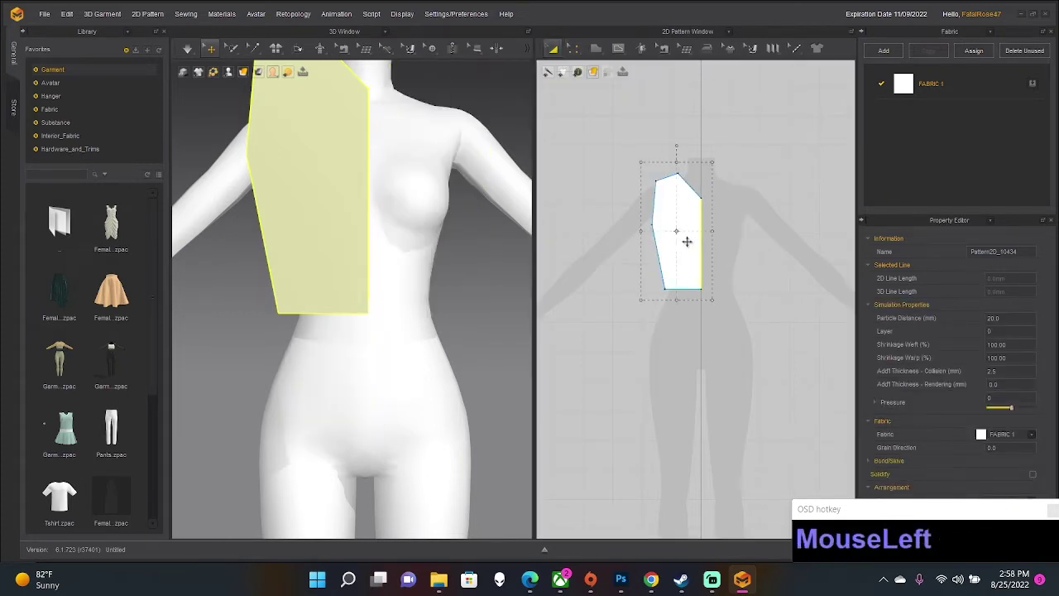
pyautogui.rightClick(681, 214)
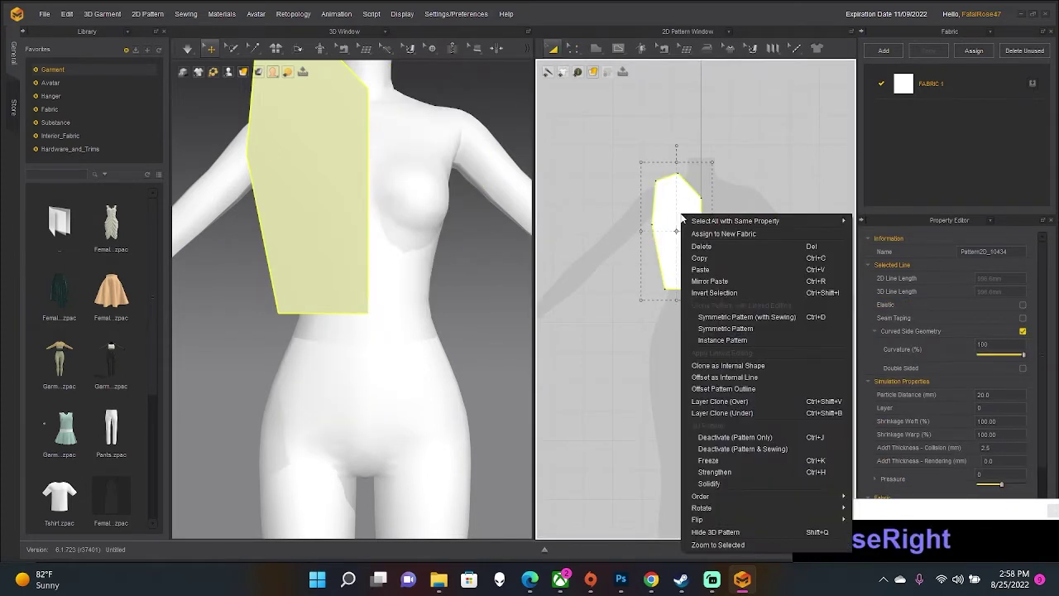
pyautogui.click(747, 401)
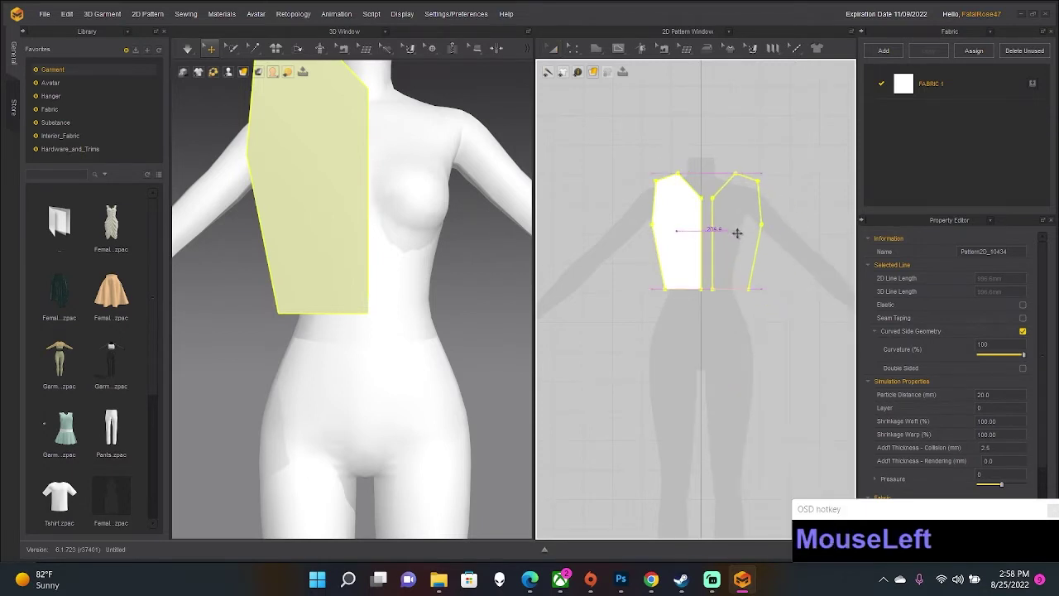
pyautogui.click(737, 234)
pyautogui.click(760, 116)
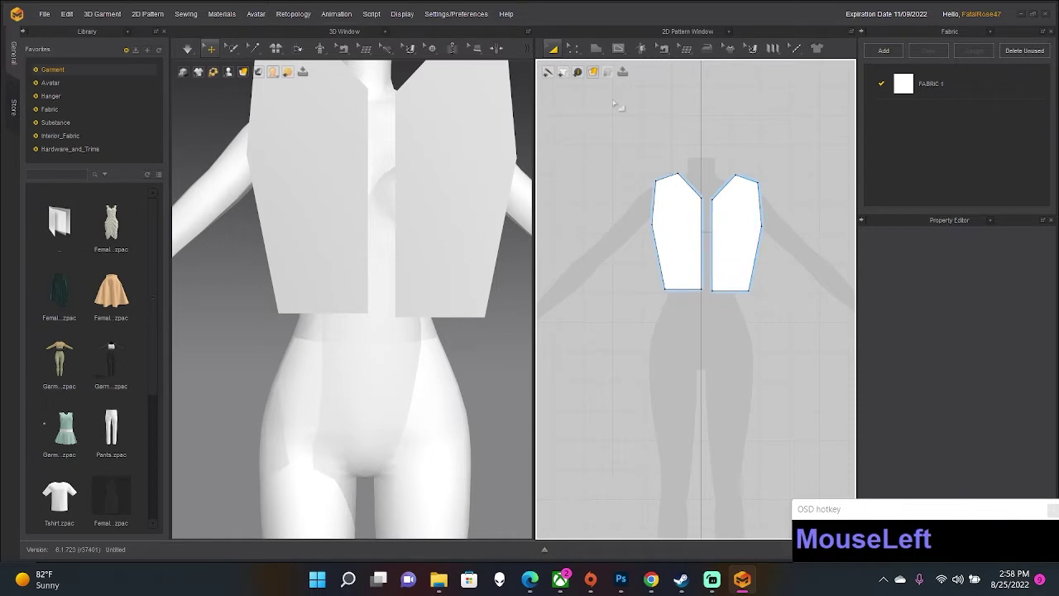
# Shape the bodice's armhole, side seam and neckline edges into inward curves with Edit Curve Point.
pyautogui.click(572, 48)
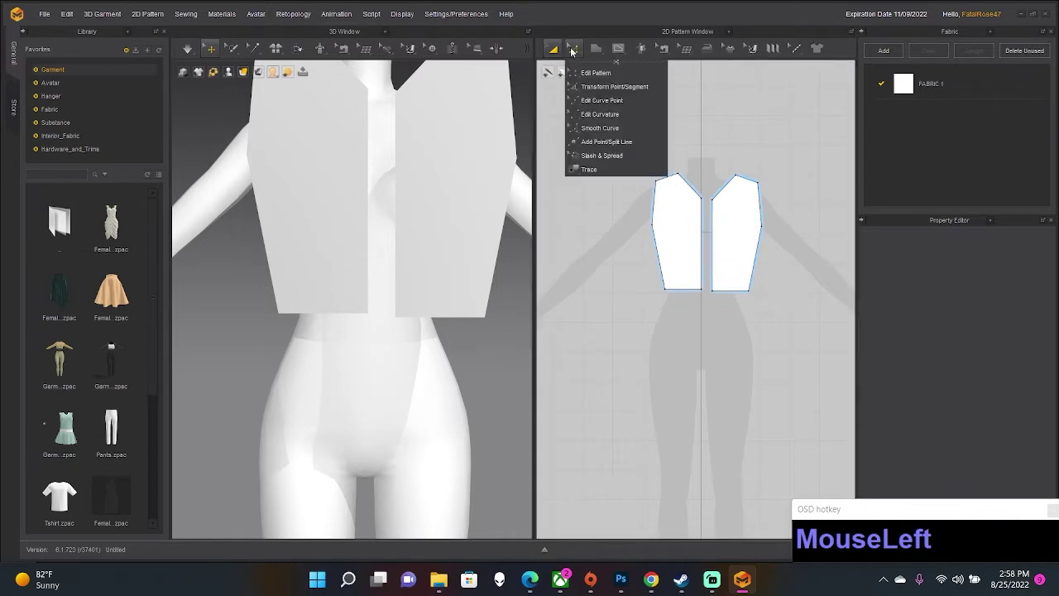
pyautogui.click(593, 101)
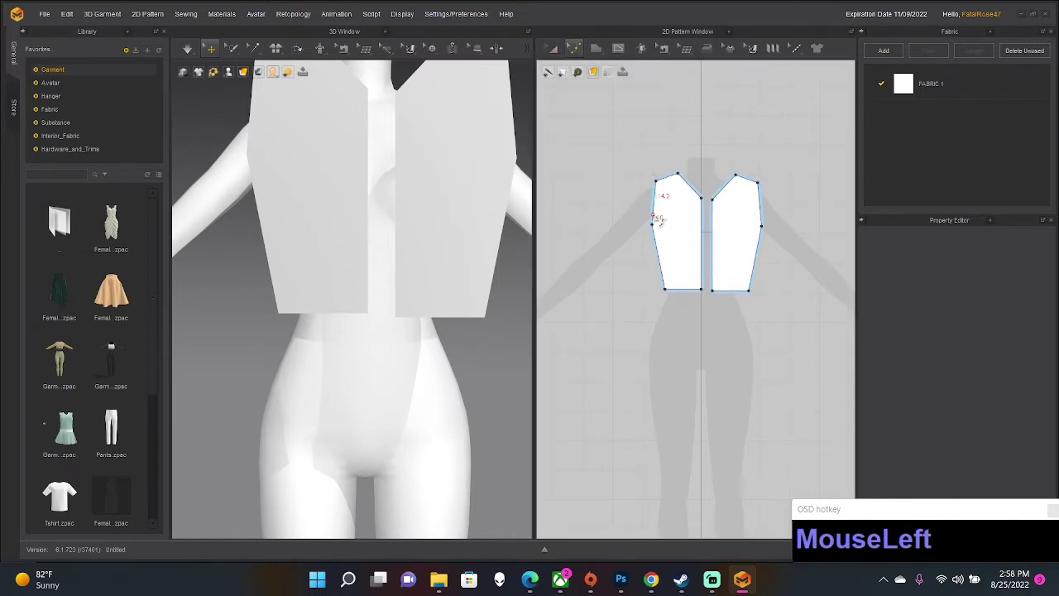
pyautogui.click(572, 48)
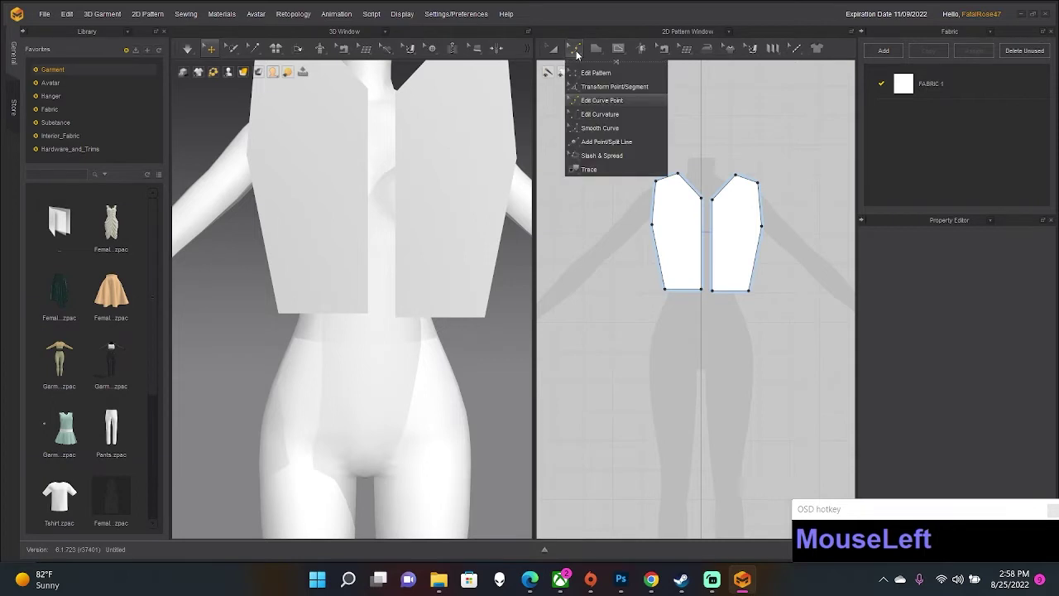
pyautogui.click(600, 103)
pyautogui.click(658, 222)
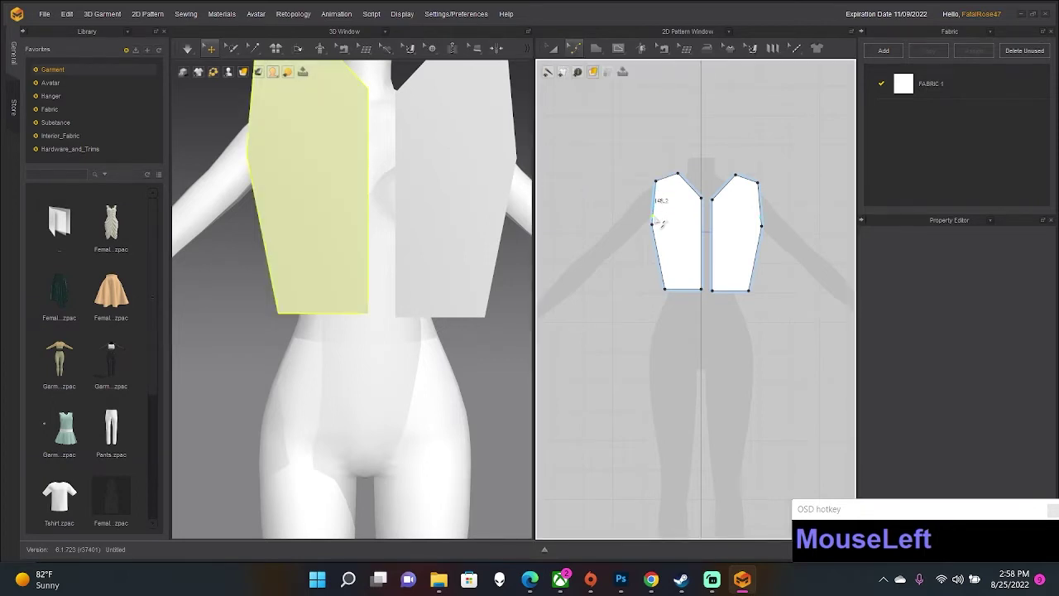
pyautogui.moveTo(658, 222); pyautogui.dragTo(659, 221)
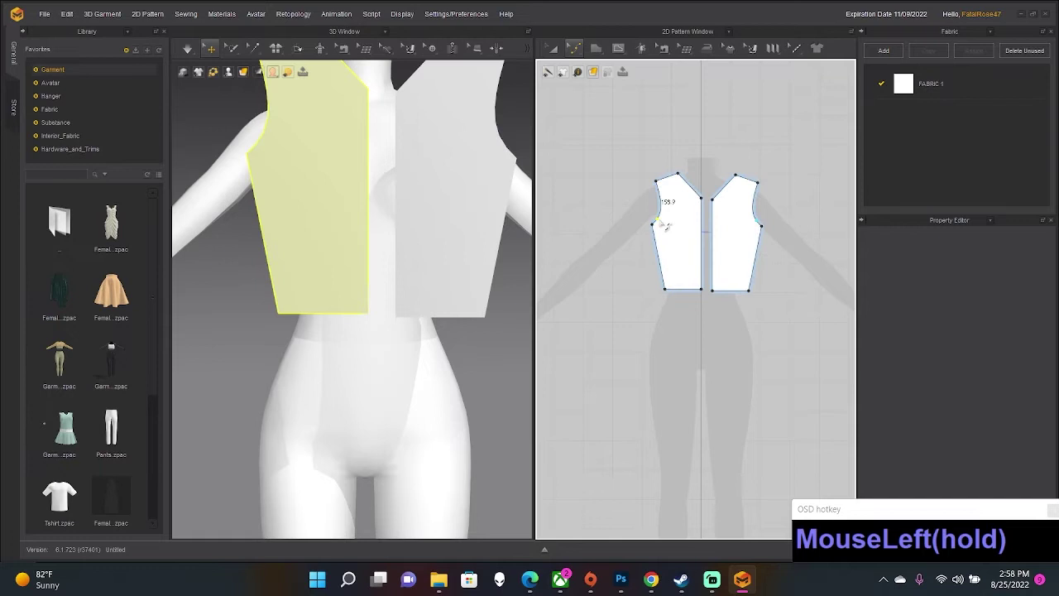
pyautogui.moveTo(667, 279); pyautogui.dragTo(691, 192)
pyautogui.click(695, 191)
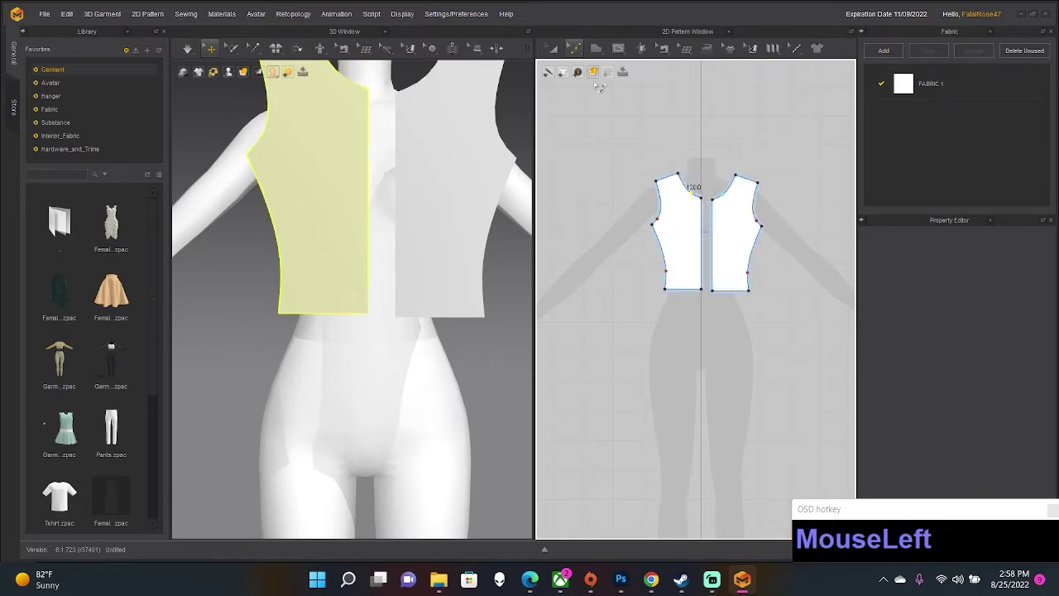
# Move the mirrored half bodice closer to the original half so only a narrow gap remains at the center line.
pyautogui.click(553, 49)
pyautogui.click(679, 232)
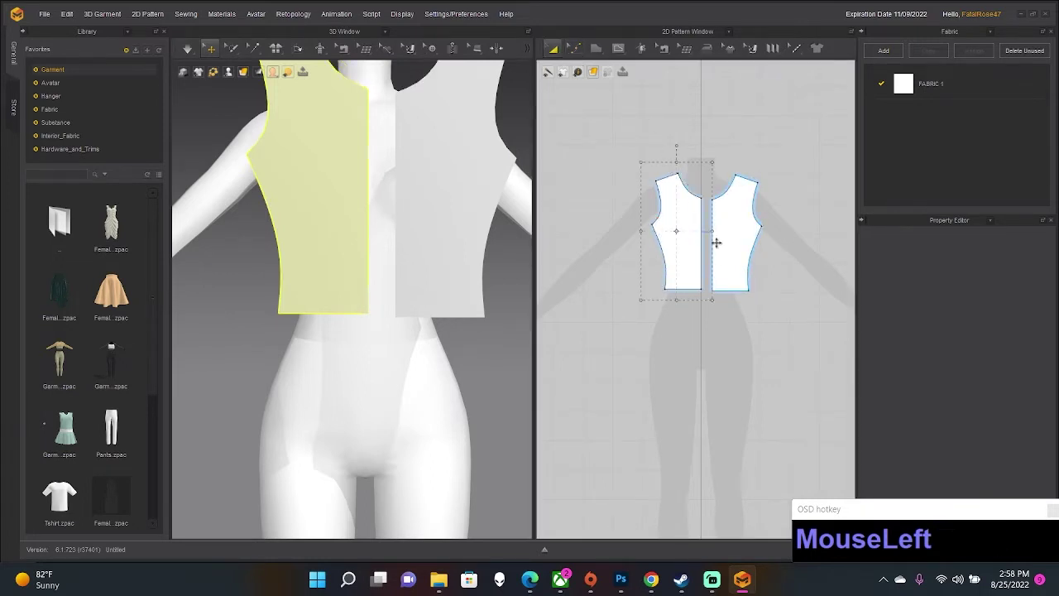
pyautogui.click(579, 48)
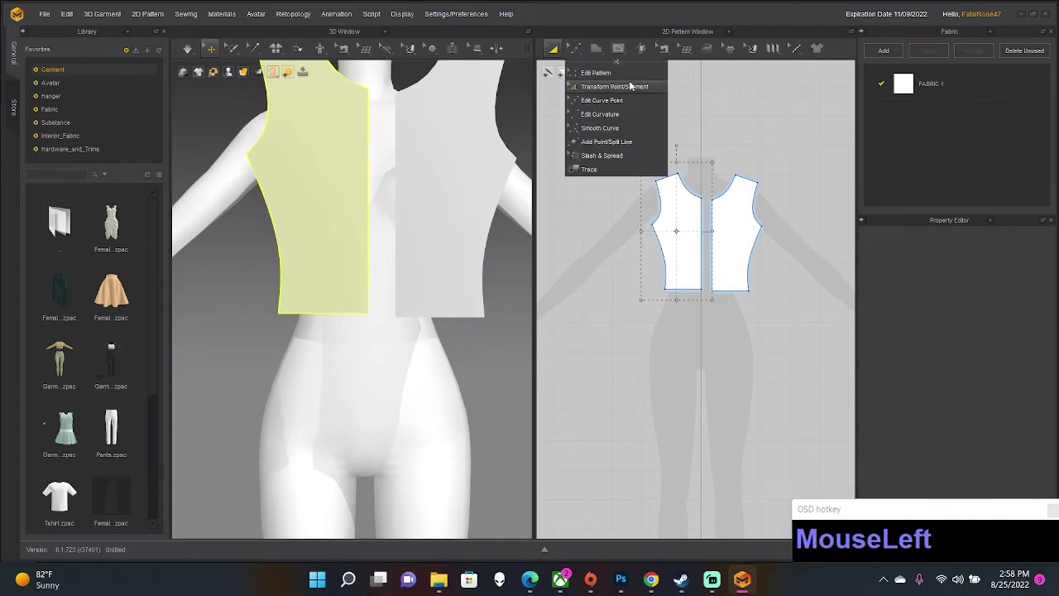
pyautogui.click(721, 215)
pyautogui.moveTo(721, 215); pyautogui.dragTo(722, 216)
pyautogui.click(738, 93)
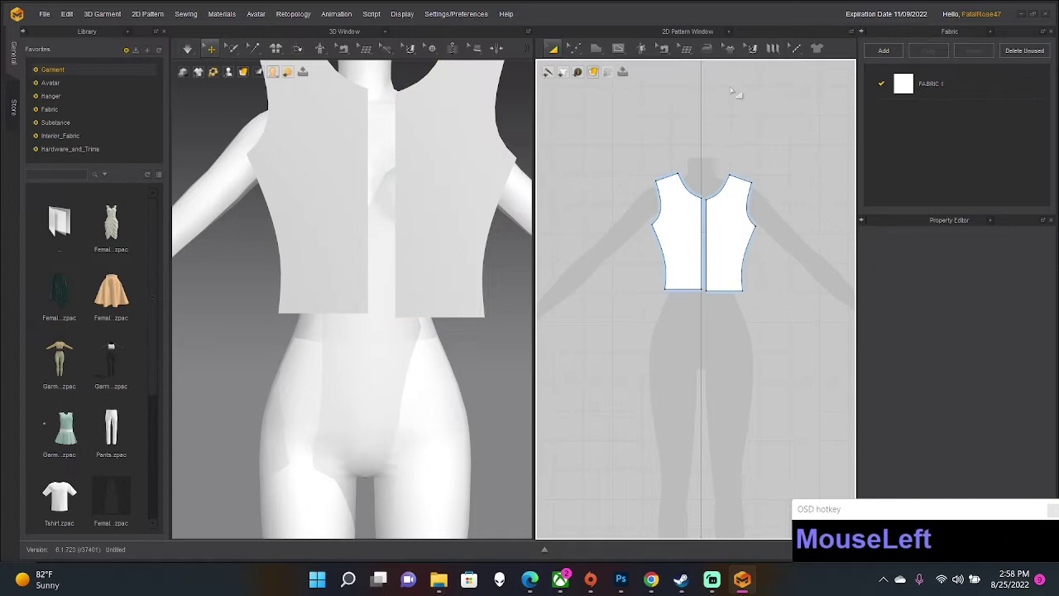
# Sew the center edges of the two bodice halves together with Segment Sewing.
pyautogui.click(662, 48)
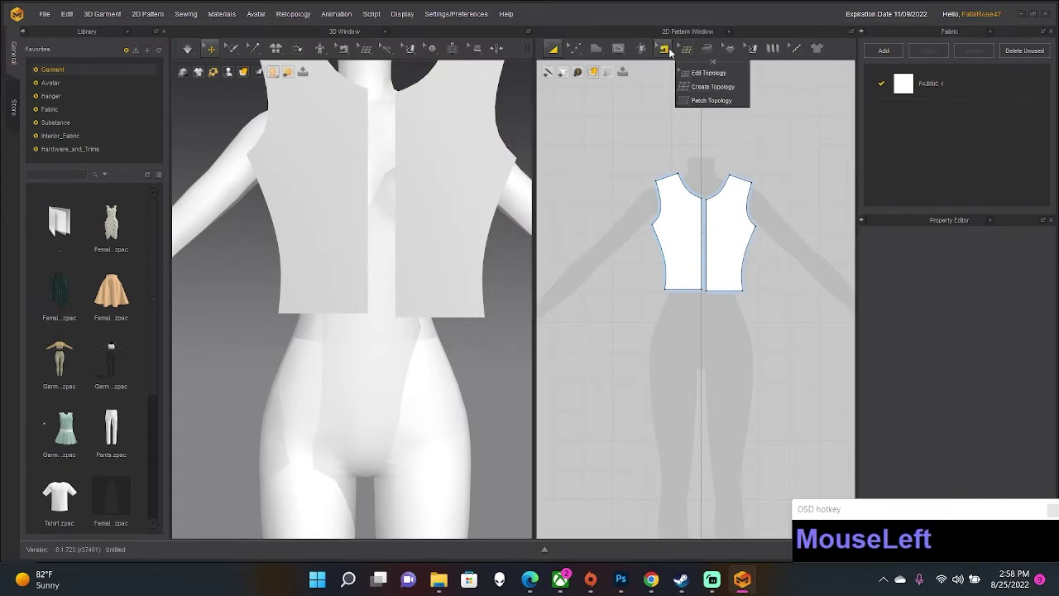
pyautogui.click(697, 128)
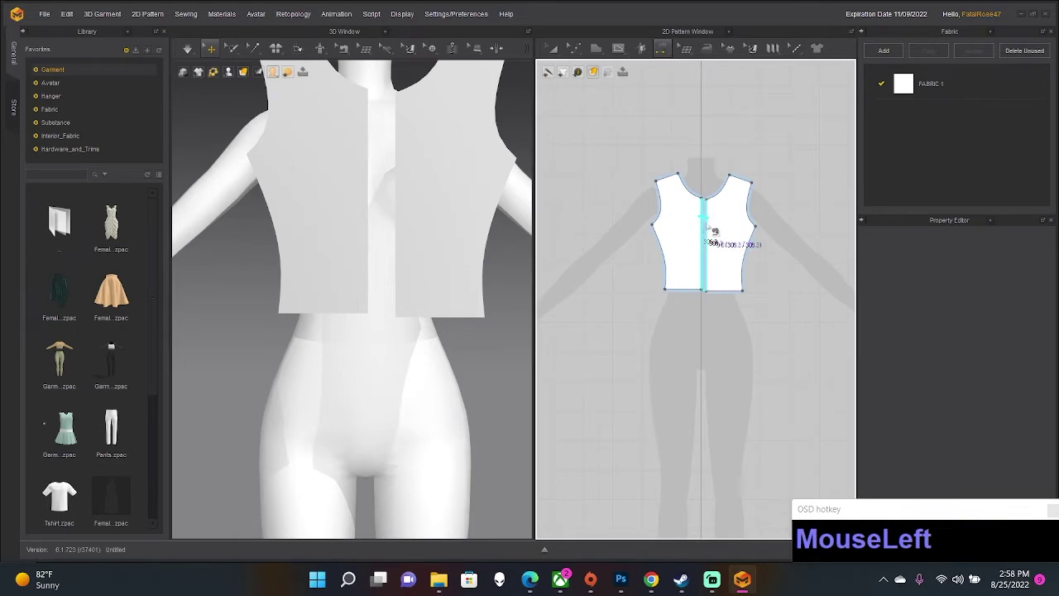
pyautogui.click(707, 225)
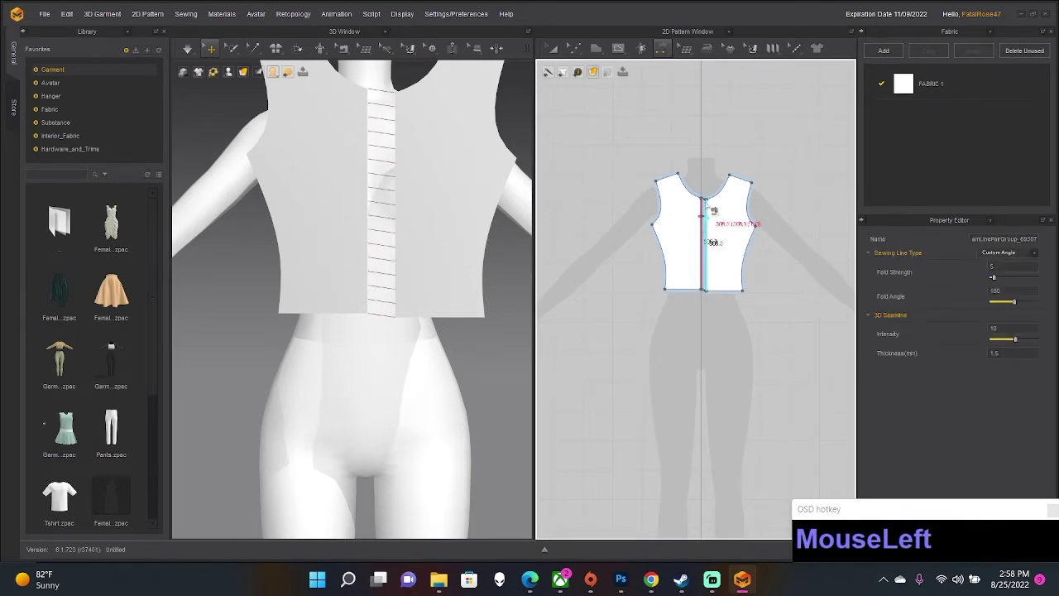
pyautogui.click(703, 217)
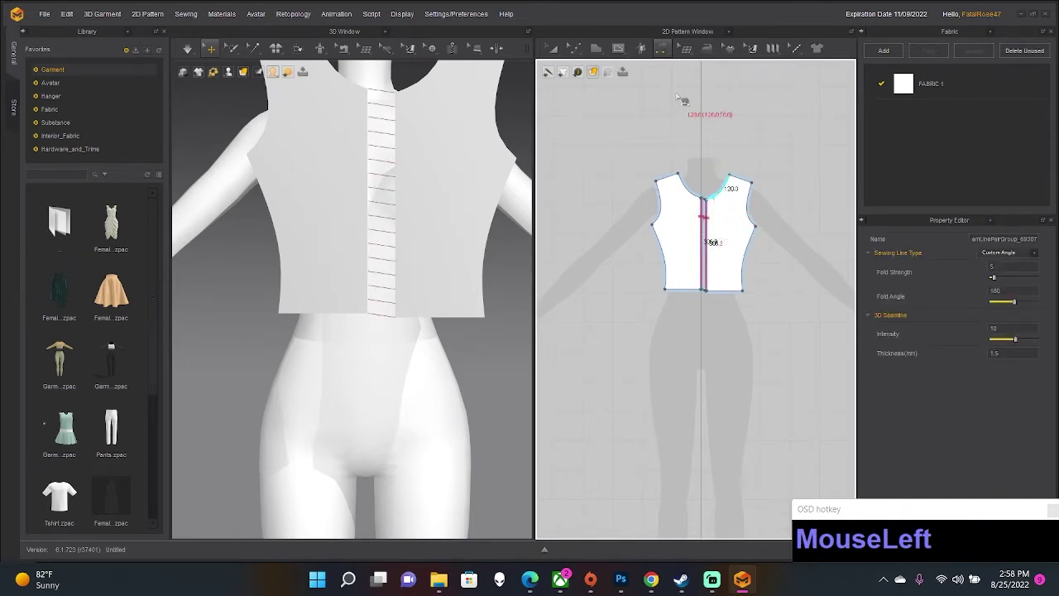
# Copy both bodice halves and paste the duplicate pair beside the originals in the 2D pattern layout.
pyautogui.click(552, 48)
pyautogui.click(564, 63)
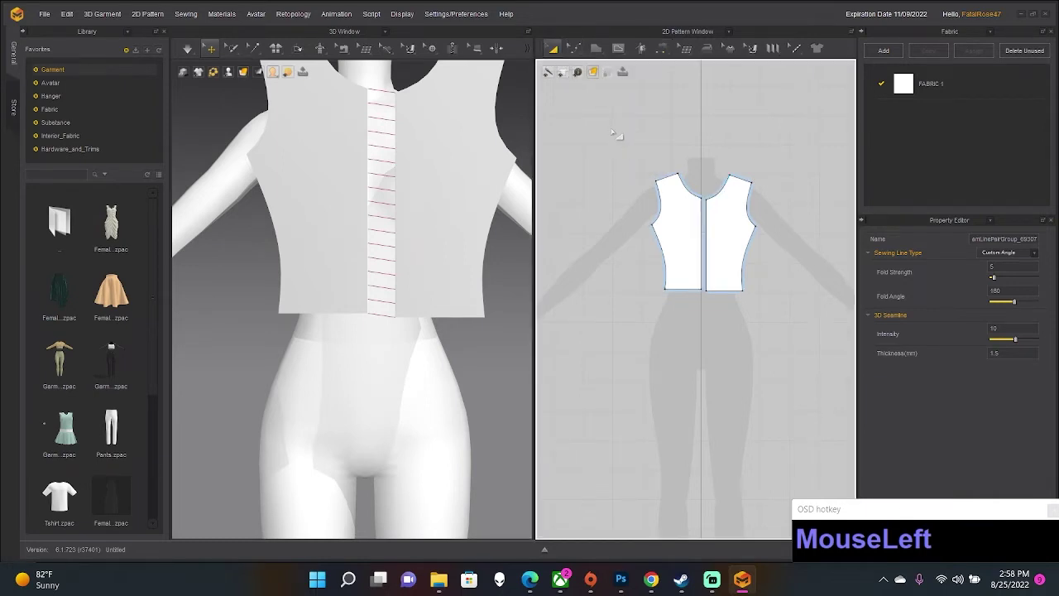
pyautogui.moveTo(613, 133); pyautogui.dragTo(784, 325)
pyautogui.scroll(2, 784, 302)
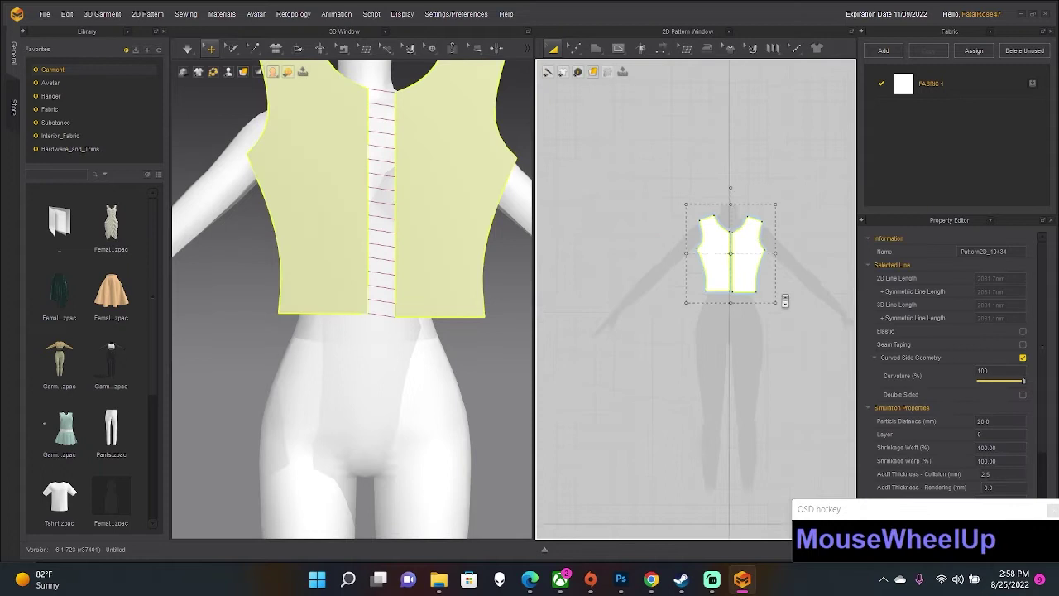
pyautogui.scroll(1, 784, 302)
pyautogui.moveTo(786, 288); pyautogui.dragTo(659, 238, button='middle')
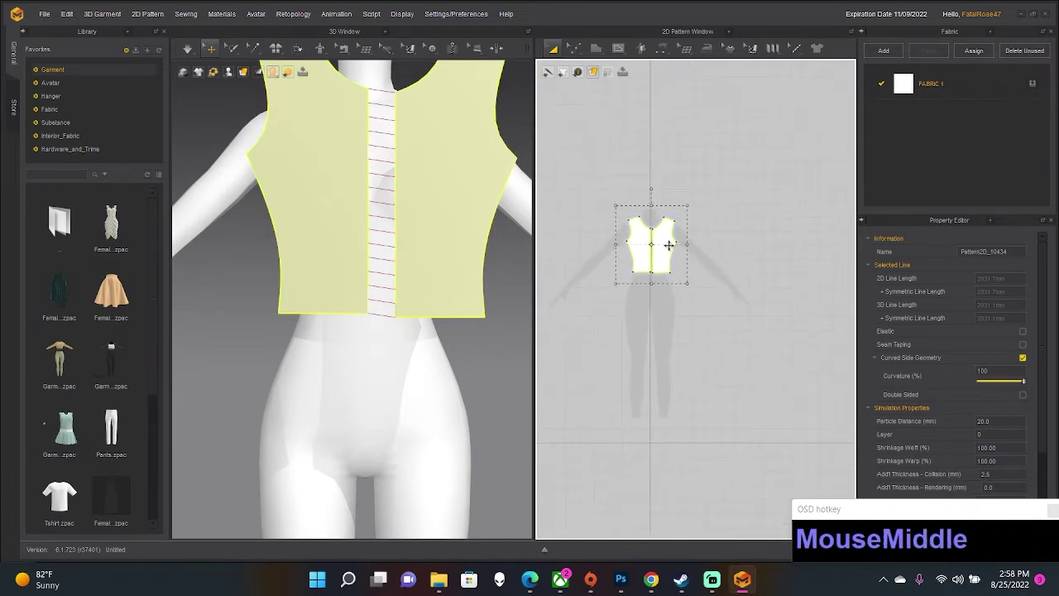
pyautogui.rightClick(669, 245)
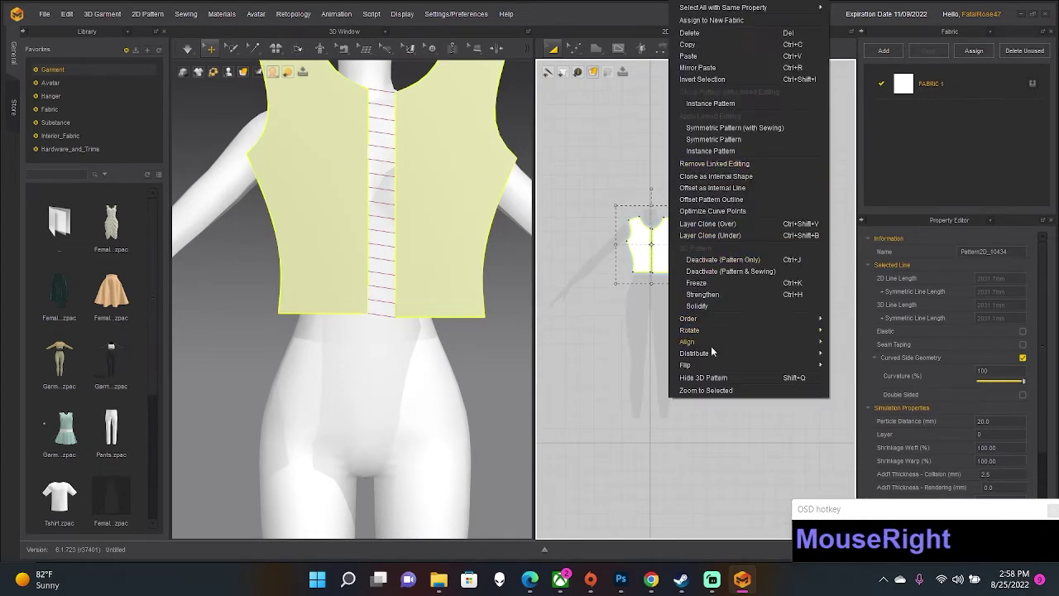
pyautogui.click(693, 55)
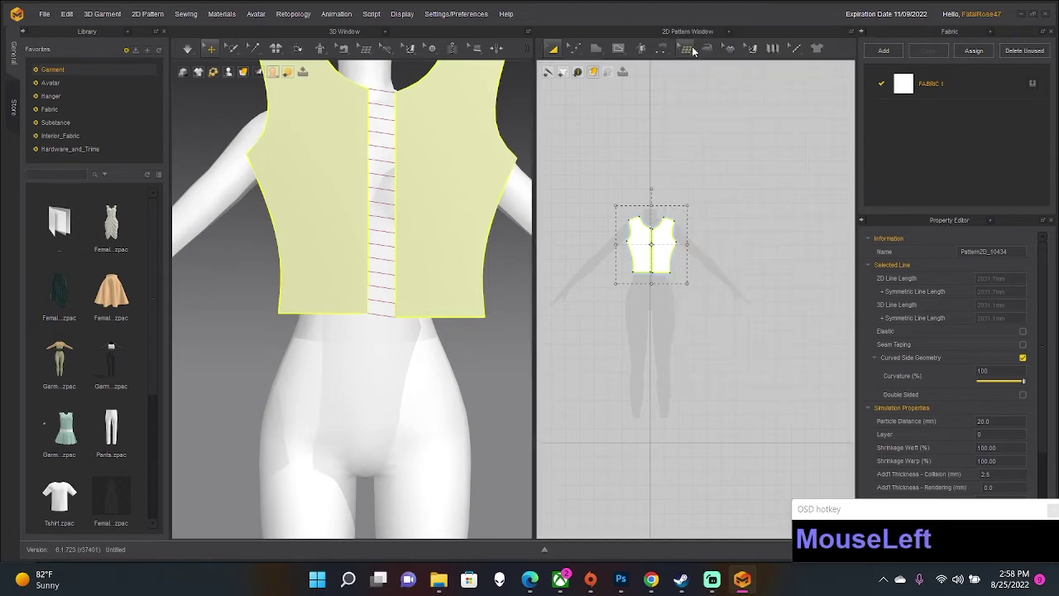
pyautogui.rightClick(725, 228)
pyautogui.click(738, 240)
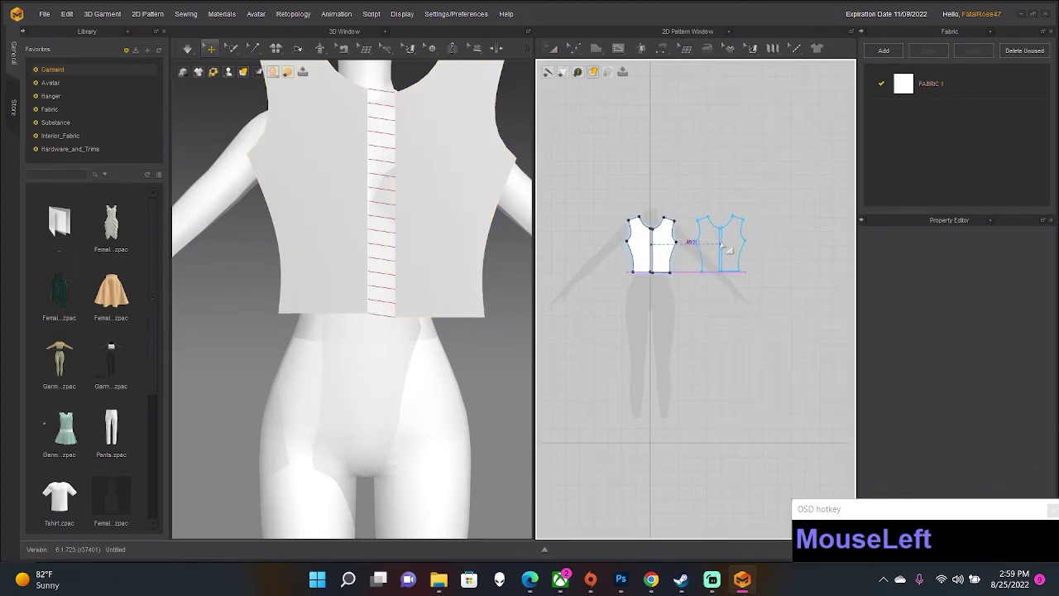
pyautogui.click(722, 249)
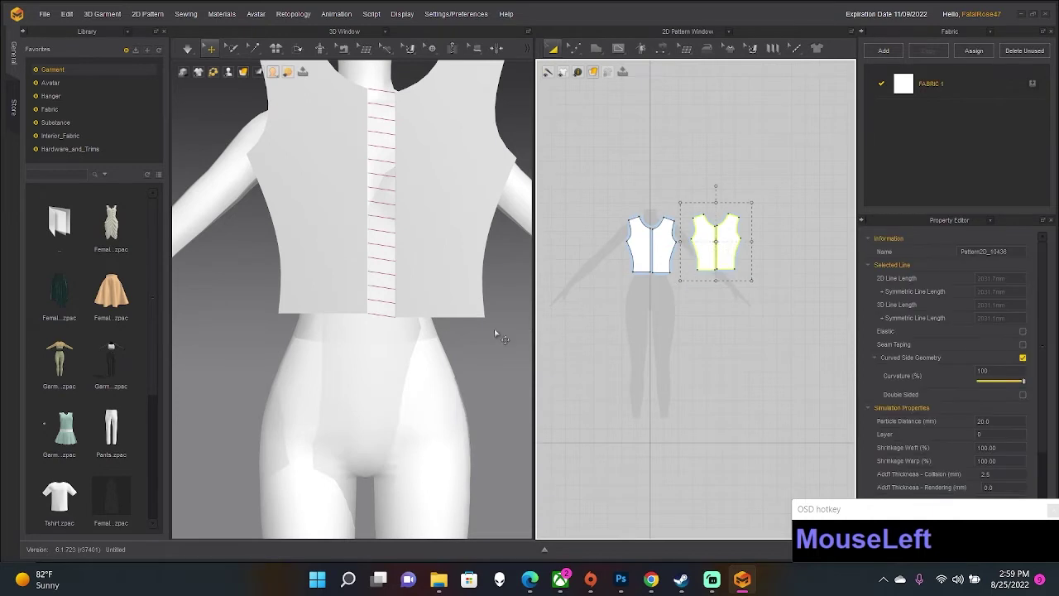
# Move the duplicated bodice pair behind the avatar's back in the 3D view, aligned with the front pieces.
pyautogui.scroll(-2, 497, 336)
pyautogui.scroll(5, 476, 350)
pyautogui.moveTo(478, 350); pyautogui.dragTo(384, 366, button='middle')
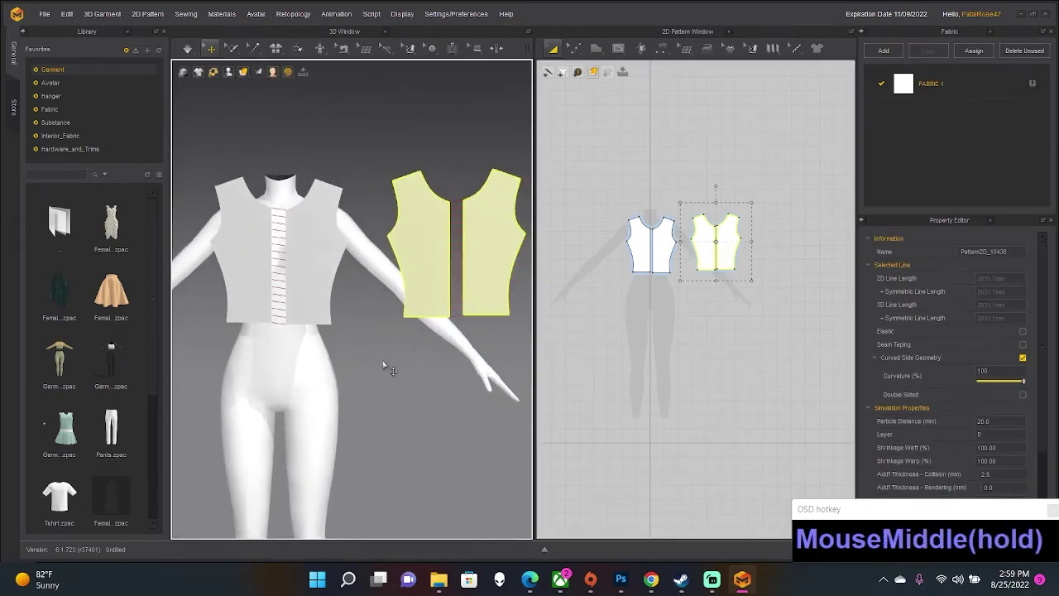
pyautogui.moveTo(383, 366); pyautogui.dragTo(400, 343, button='right')
pyautogui.click(430, 235)
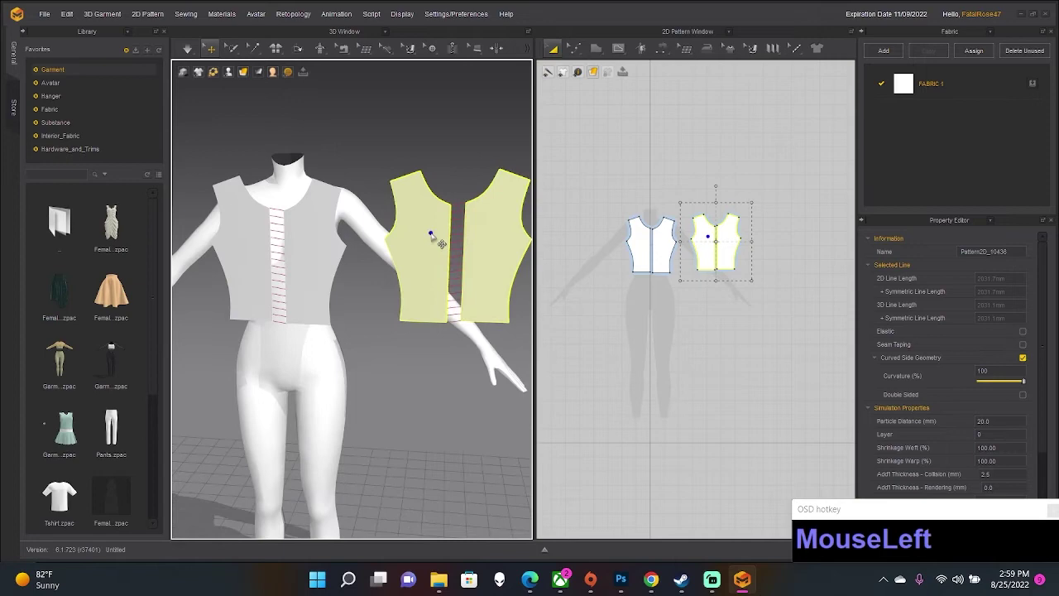
pyautogui.moveTo(430, 236); pyautogui.dragTo(253, 238)
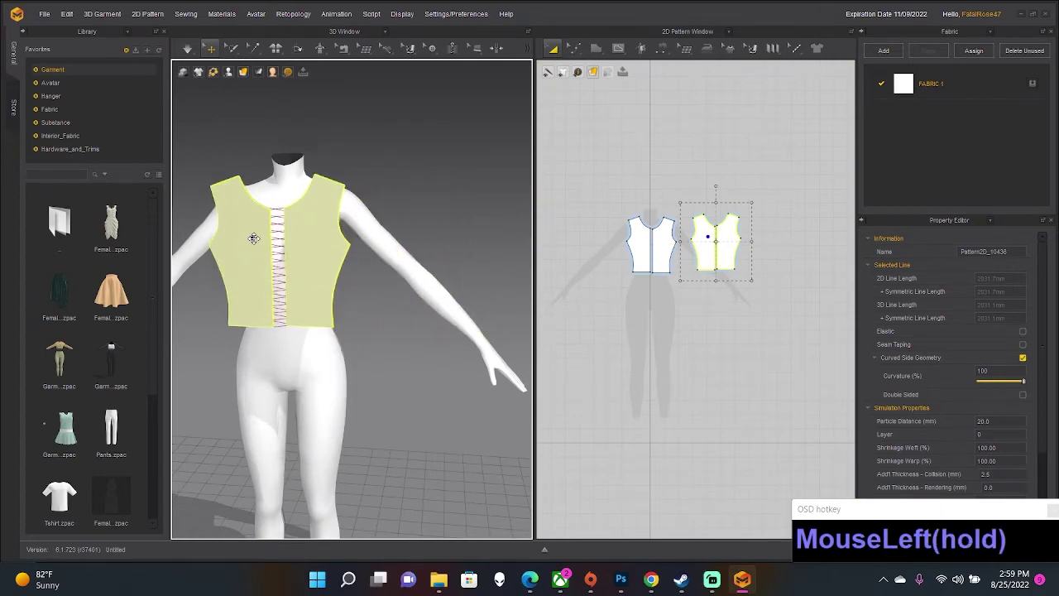
pyautogui.moveTo(347, 246); pyautogui.dragTo(259, 248, button='right')
pyautogui.moveTo(399, 251); pyautogui.dragTo(283, 242, button='middle')
pyautogui.scroll(-1, 283, 242)
pyautogui.moveTo(277, 243); pyautogui.dragTo(377, 247)
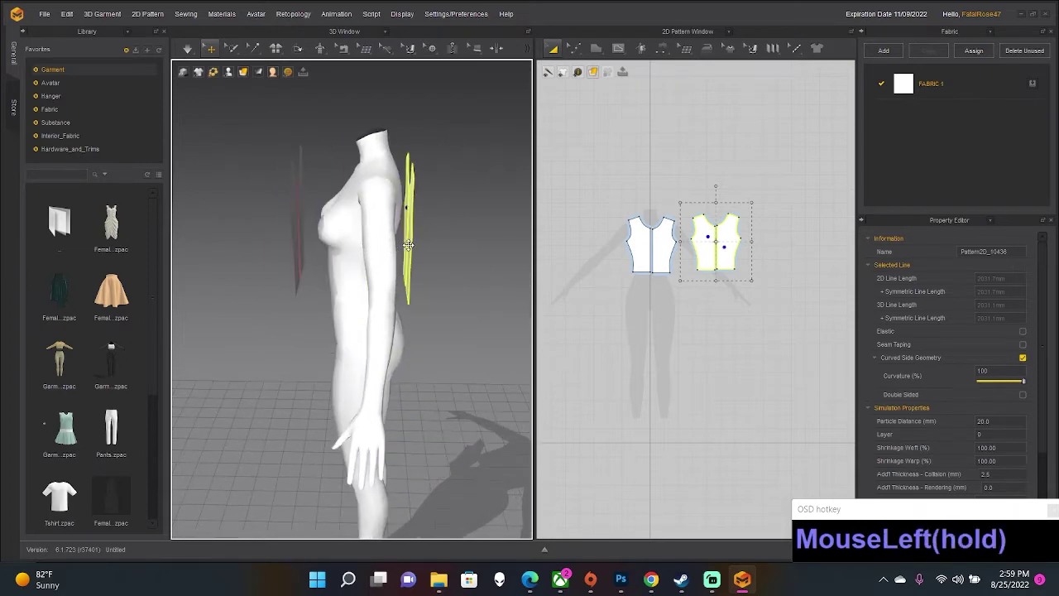
pyautogui.moveTo(408, 245); pyautogui.dragTo(409, 244)
pyautogui.moveTo(409, 243); pyautogui.dragTo(320, 219, button='right')
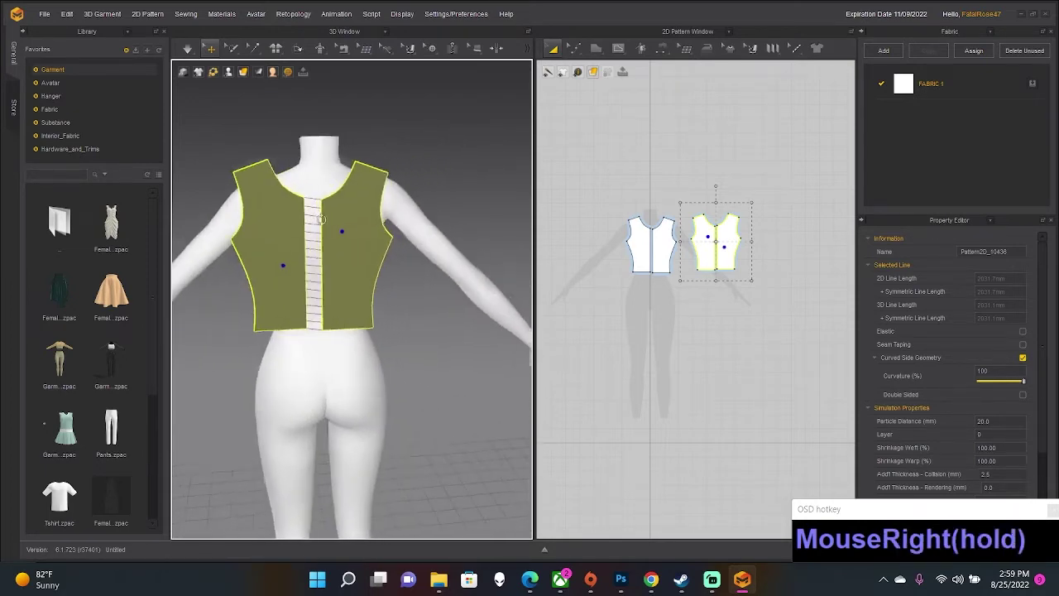
# Flip the back bodice pair horizontally so the fabric's outer side faces away from the avatar.
pyautogui.moveTo(397, 252); pyautogui.dragTo(461, 258, button='middle')
pyautogui.scroll(2, 461, 258)
pyautogui.scroll(-3, 447, 251)
pyautogui.rightClick(436, 243)
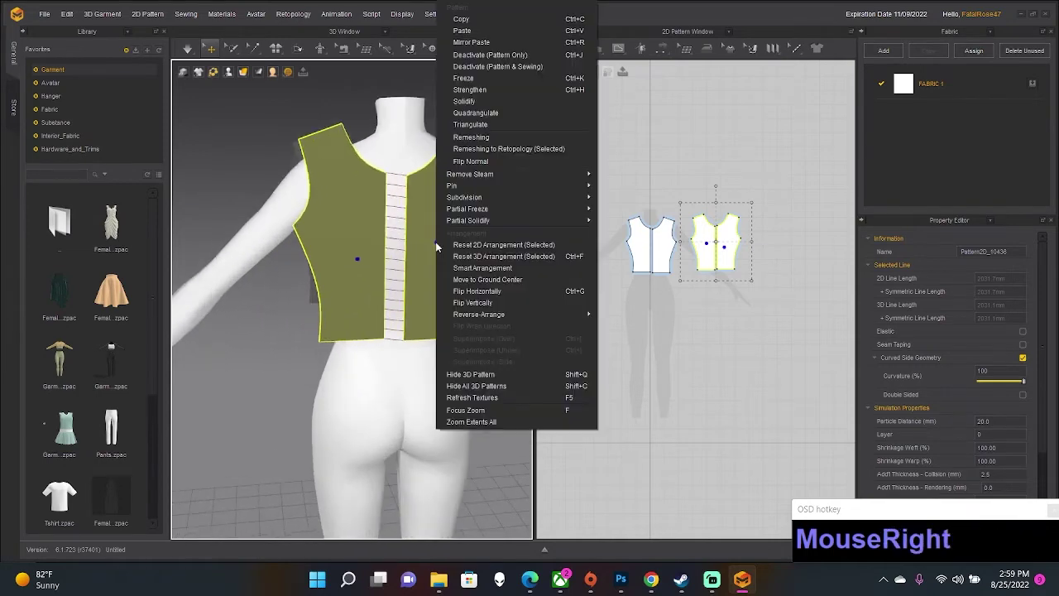
pyautogui.click(469, 294)
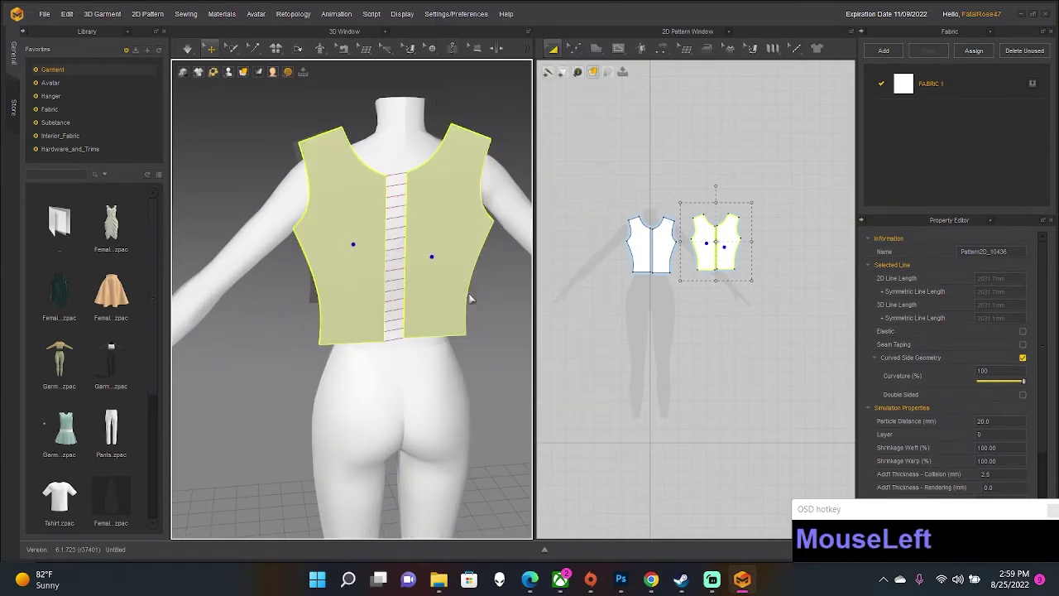
# Examine the placement of the front and back bodice pieces around the avatar from several angles.
pyautogui.moveTo(478, 322); pyautogui.dragTo(600, 350, button='right')
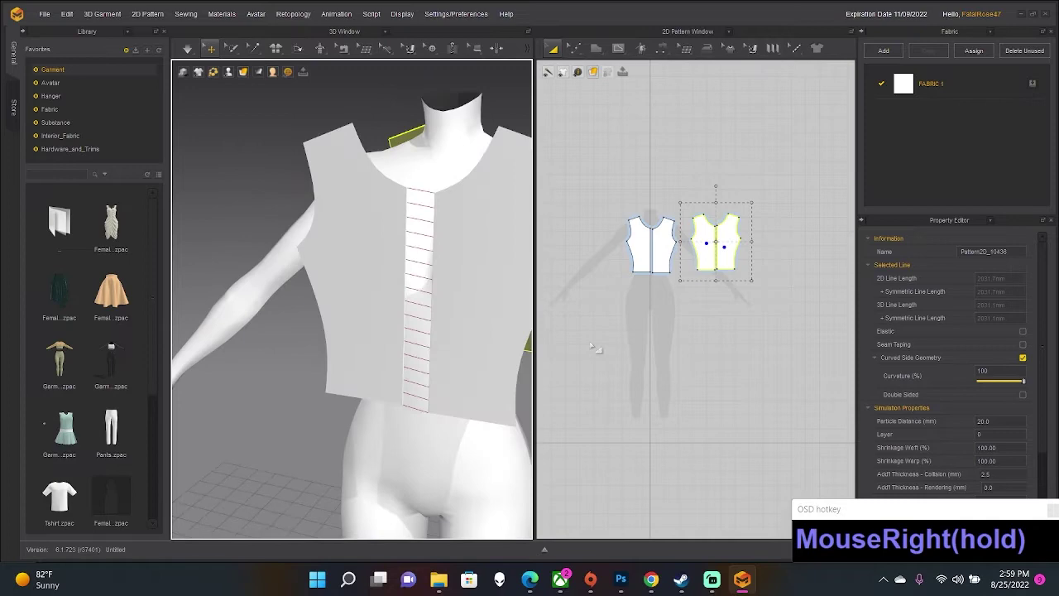
pyautogui.scroll(-5, 466, 376)
pyautogui.scroll(5, 465, 375)
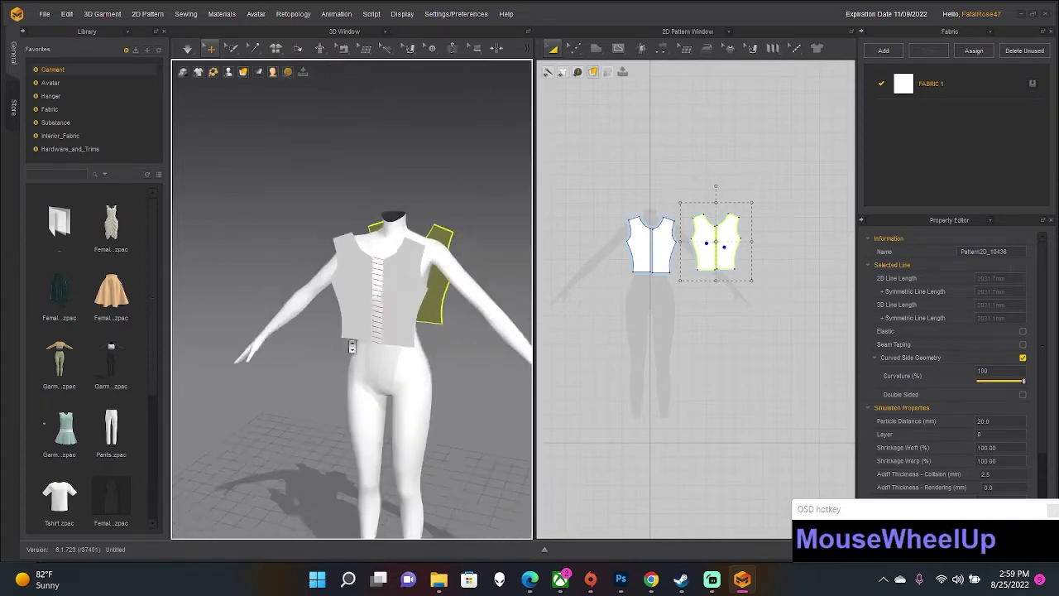
pyautogui.scroll(-2, 351, 380)
pyautogui.scroll(5, 348, 414)
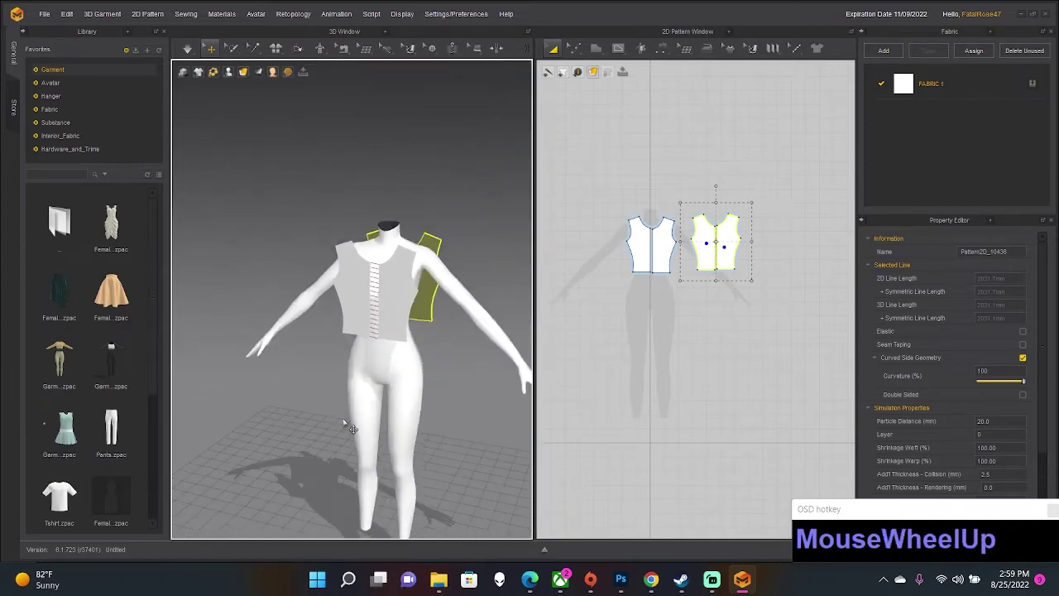
pyautogui.click(335, 417)
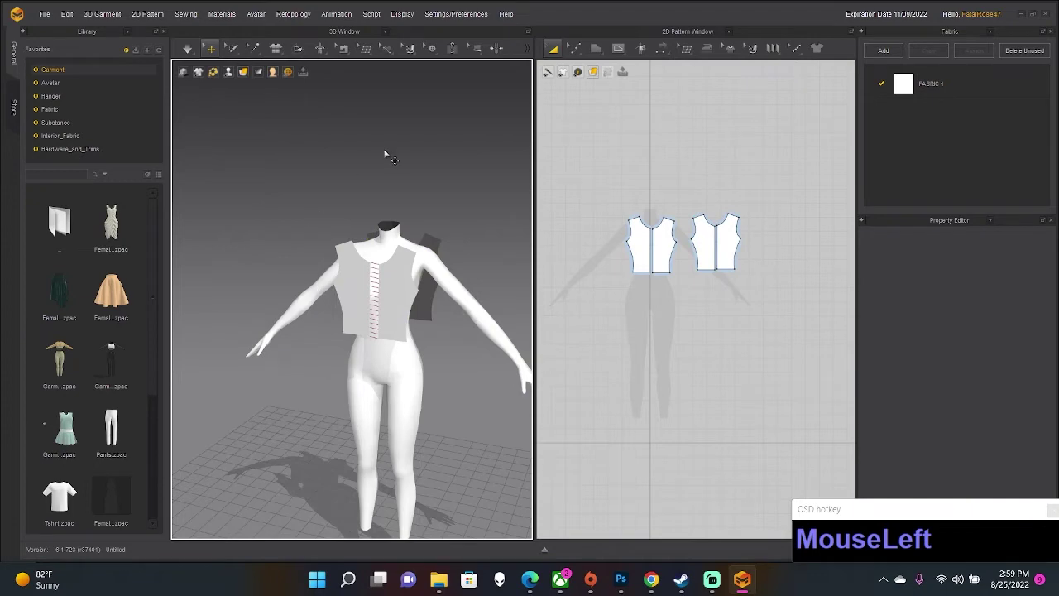
pyautogui.moveTo(383, 157); pyautogui.dragTo(323, 78, button='right')
pyautogui.moveTo(324, 77); pyautogui.dragTo(353, 300, button='middle')
pyautogui.moveTo(353, 300); pyautogui.dragTo(339, 137, button='right')
# Try to sew one front side seam to the back side seam with Segment Sewing, then undo the sewing.
pyautogui.moveTo(341, 54)
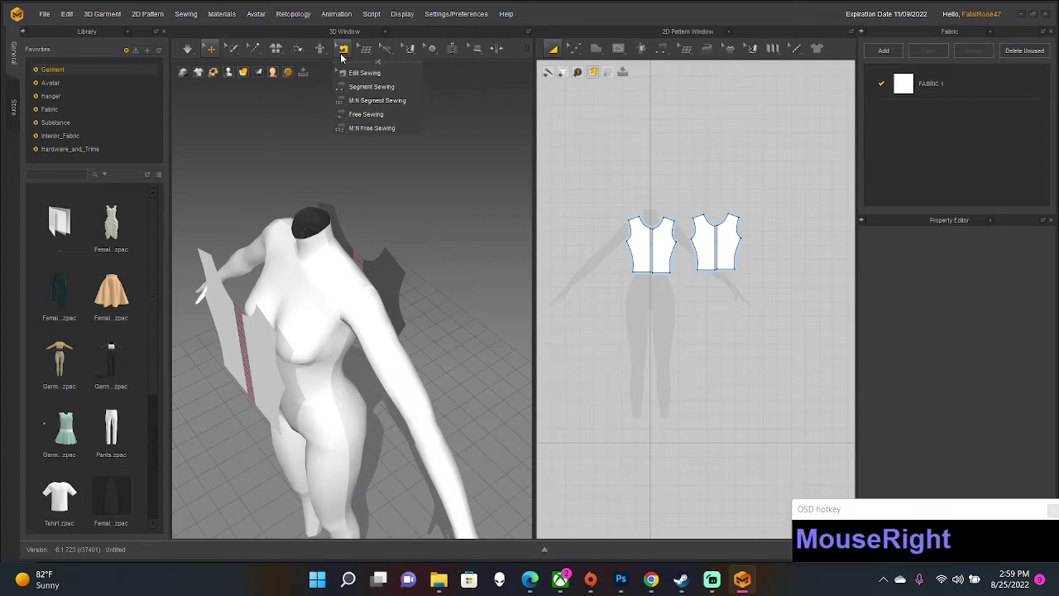
pyautogui.click(364, 86)
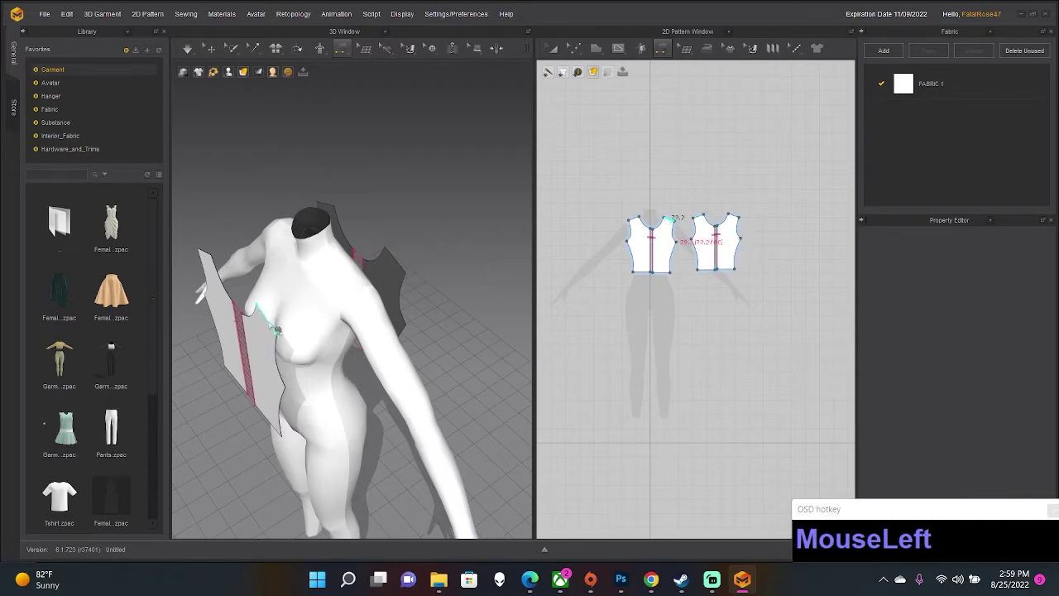
pyautogui.moveTo(277, 326); pyautogui.dragTo(352, 264, button='right')
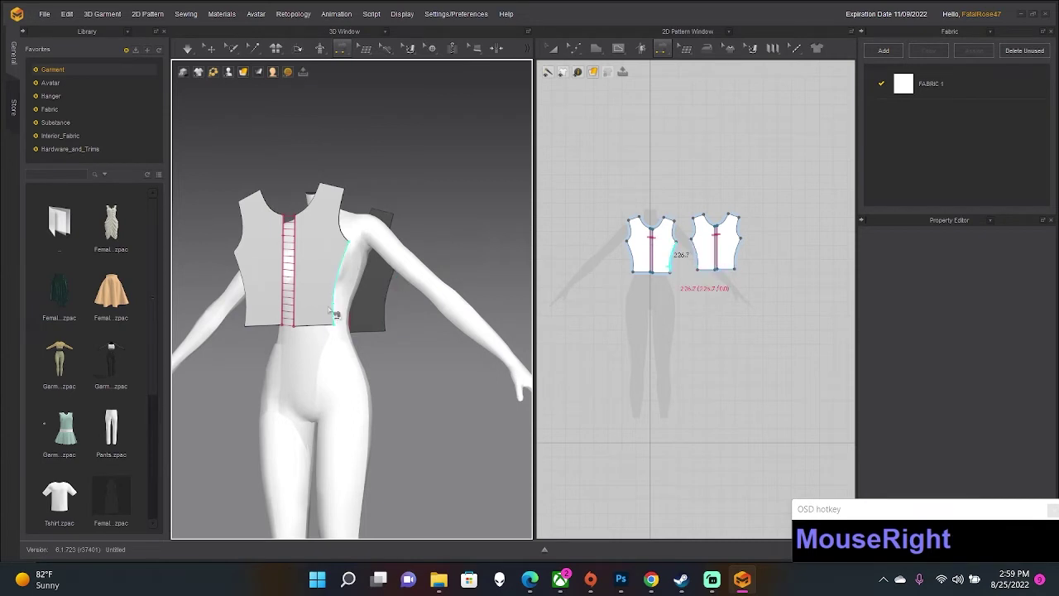
pyautogui.click(386, 322)
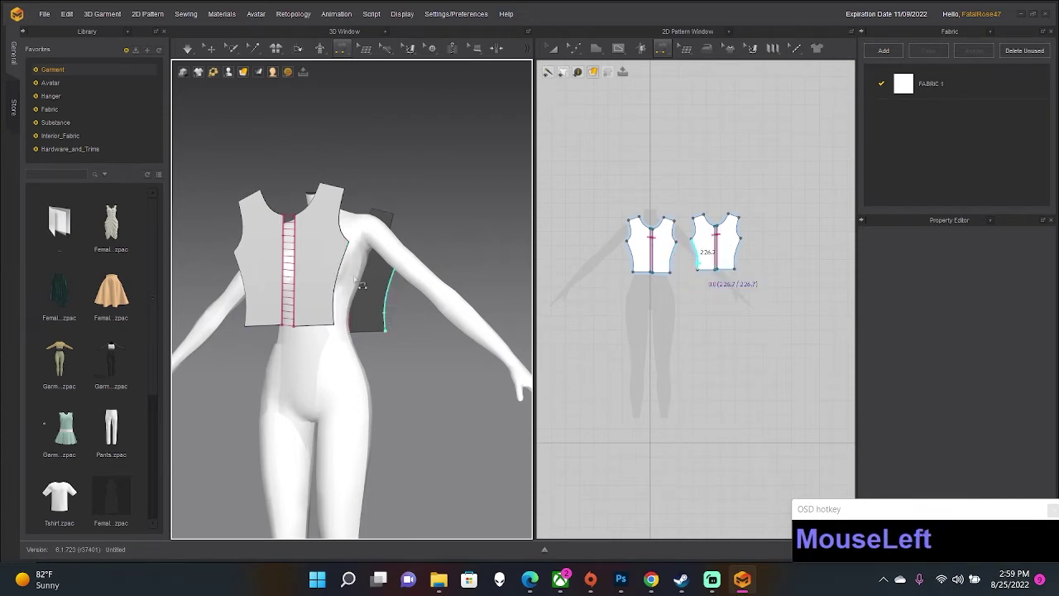
pyautogui.click(351, 259)
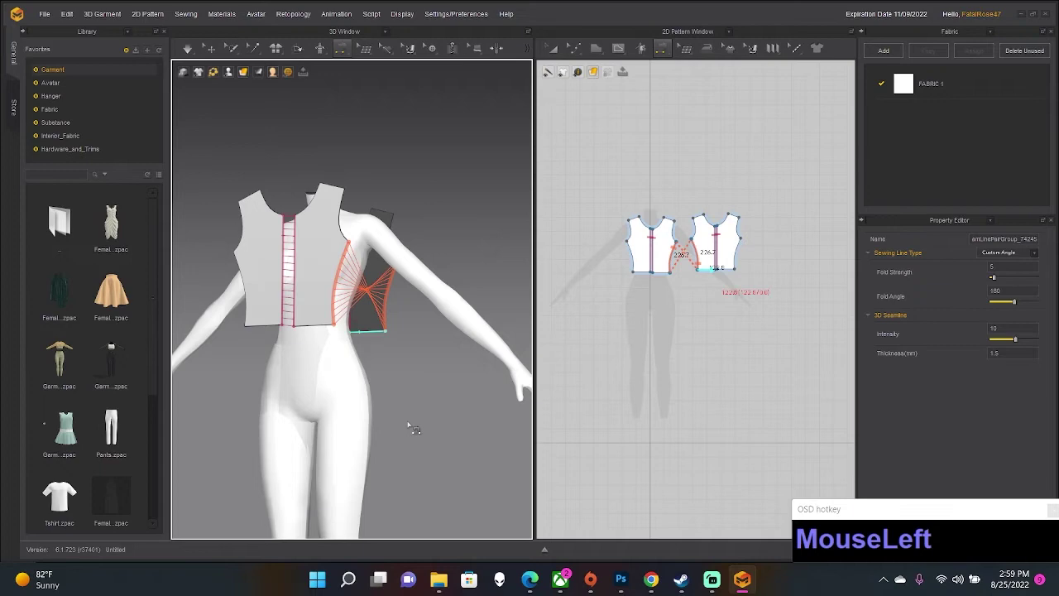
pyautogui.hotkey('ctrl', 'z')
# Sew the front bodice's side edges to the matching back side edges with Segment Sewing.
pyautogui.click(348, 256)
pyautogui.moveTo(430, 308); pyautogui.dragTo(335, 304, button='right')
pyautogui.click(347, 267)
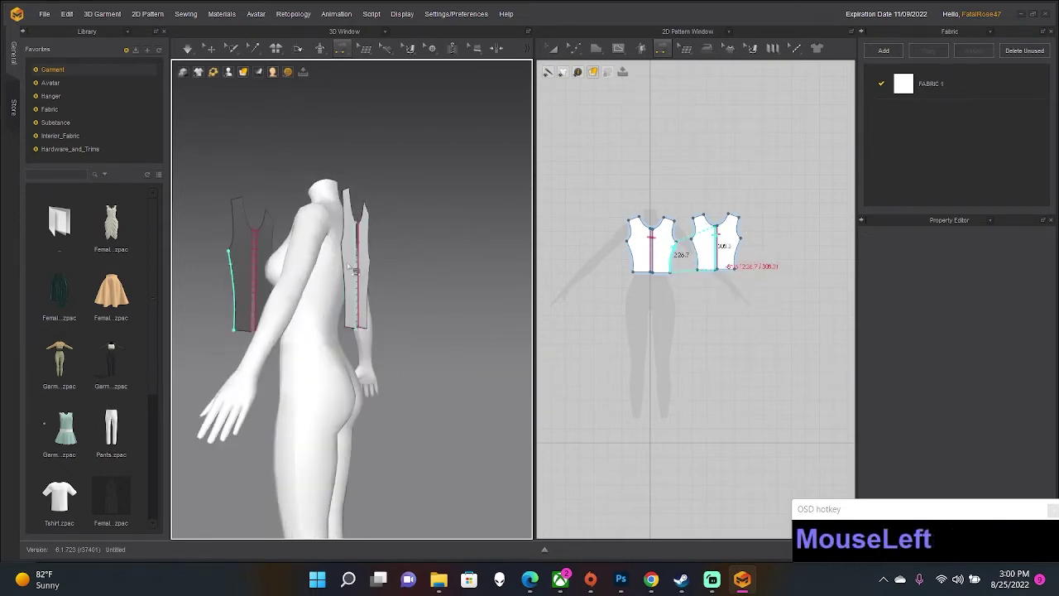
pyautogui.click(347, 268)
pyautogui.moveTo(347, 268); pyautogui.dragTo(462, 249, button='right')
pyautogui.click(329, 298)
pyautogui.click(400, 298)
# Sew the front shoulder edges to the matching back shoulder edges on both sides with Segment Sewing.
pyautogui.click(383, 201)
pyautogui.moveTo(357, 306); pyautogui.dragTo(354, 303, button='right')
pyautogui.click(292, 297)
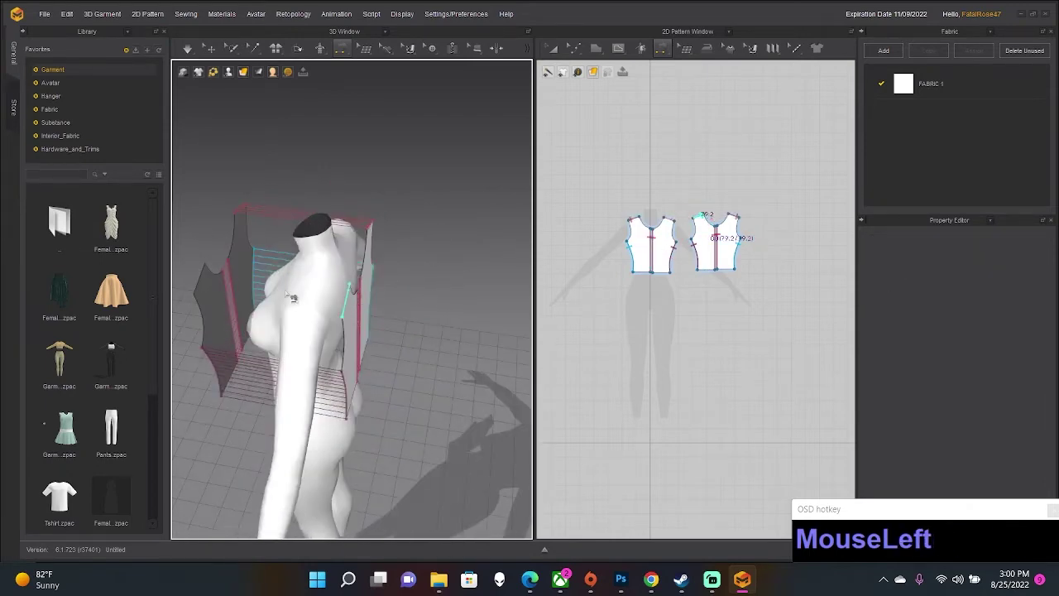
pyautogui.click(194, 285)
# Simulate the sewn front and back bodice pieces so they wrap onto the avatar.
pyautogui.moveTo(239, 226); pyautogui.dragTo(333, 243, button='right')
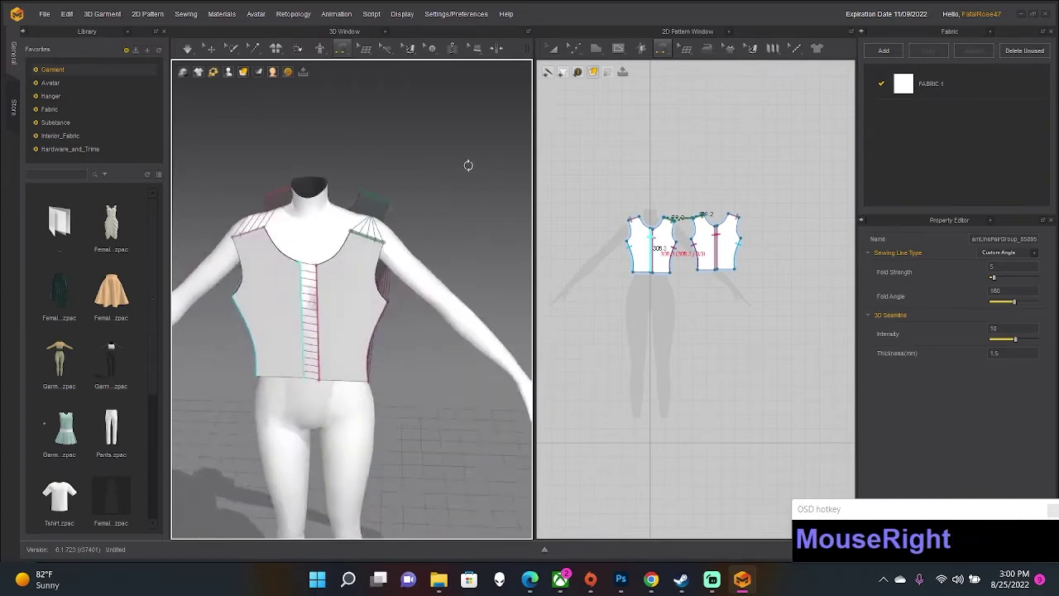
pyautogui.moveTo(468, 165); pyautogui.dragTo(387, 300, button='right')
pyautogui.scroll(2, 409, 240)
pyautogui.scroll(-2, 406, 263)
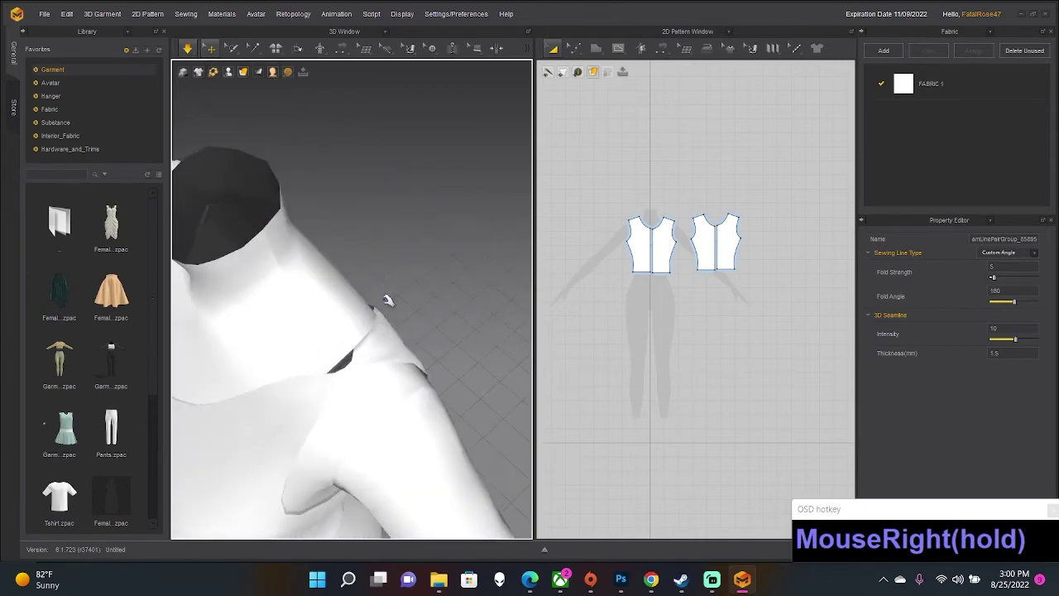
# Delete the crossed sewing between the facing front and back shoulder edges with Edit Sewing.
pyautogui.click(336, 55)
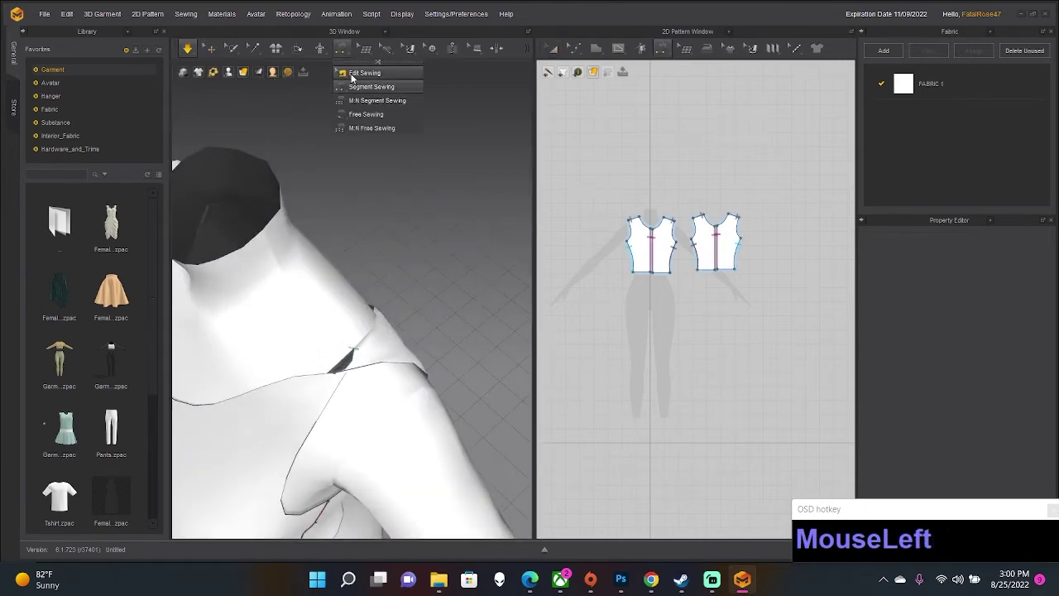
pyautogui.click(357, 114)
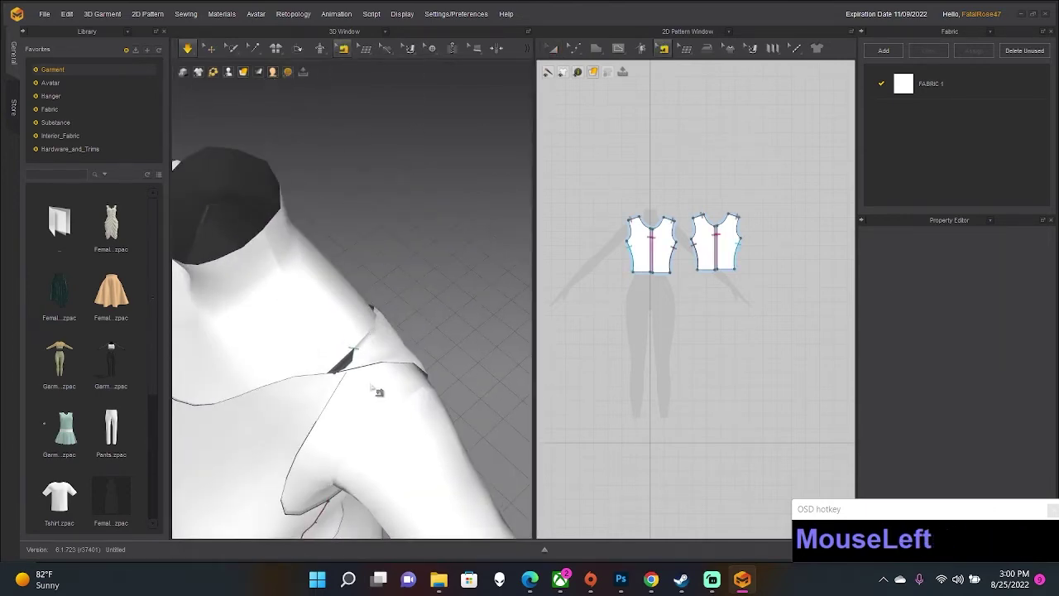
pyautogui.moveTo(376, 391)
pyautogui.mouseDown(button='right')
pyautogui.moveTo(356, 362)
pyautogui.moveTo(379, 378)
pyautogui.mouseUp(button='right')
pyautogui.scroll(-5, 372, 371)
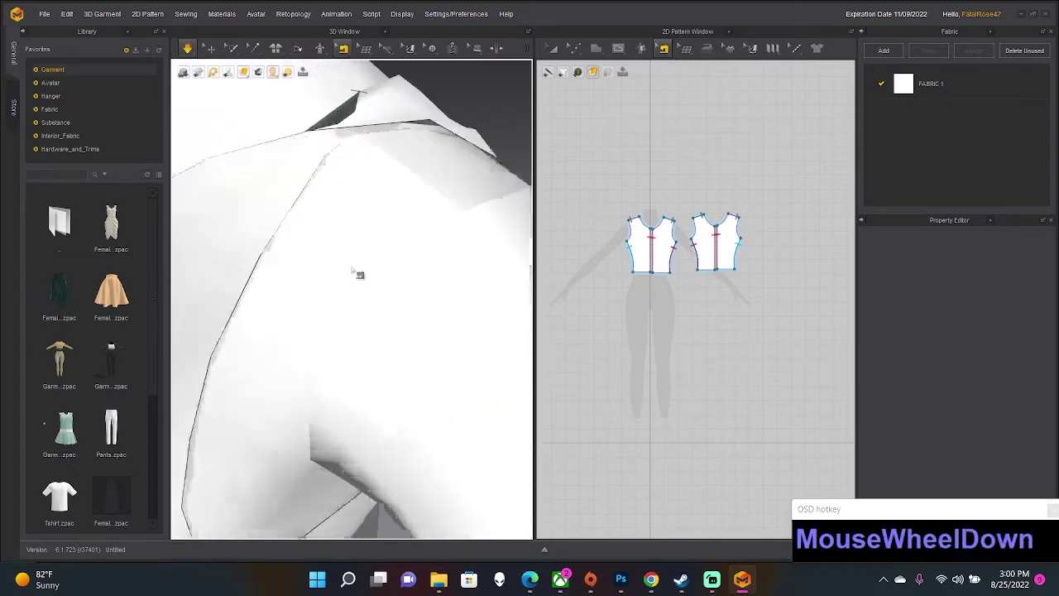
pyautogui.scroll(2, 356, 231)
pyautogui.scroll(-2, 680, 218)
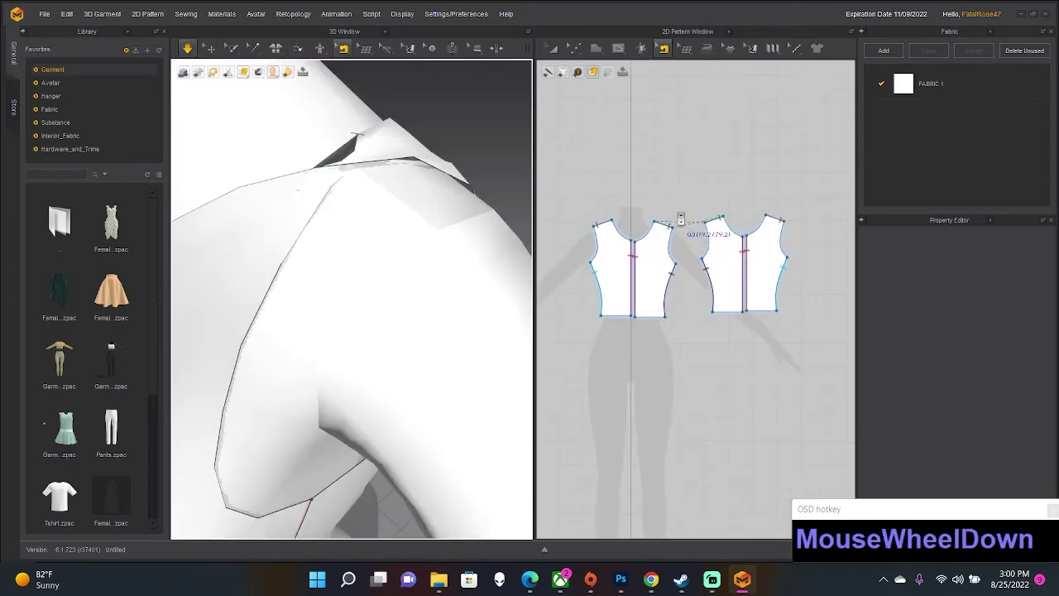
pyautogui.scroll(-4, 678, 213)
pyautogui.rightClick(634, 276)
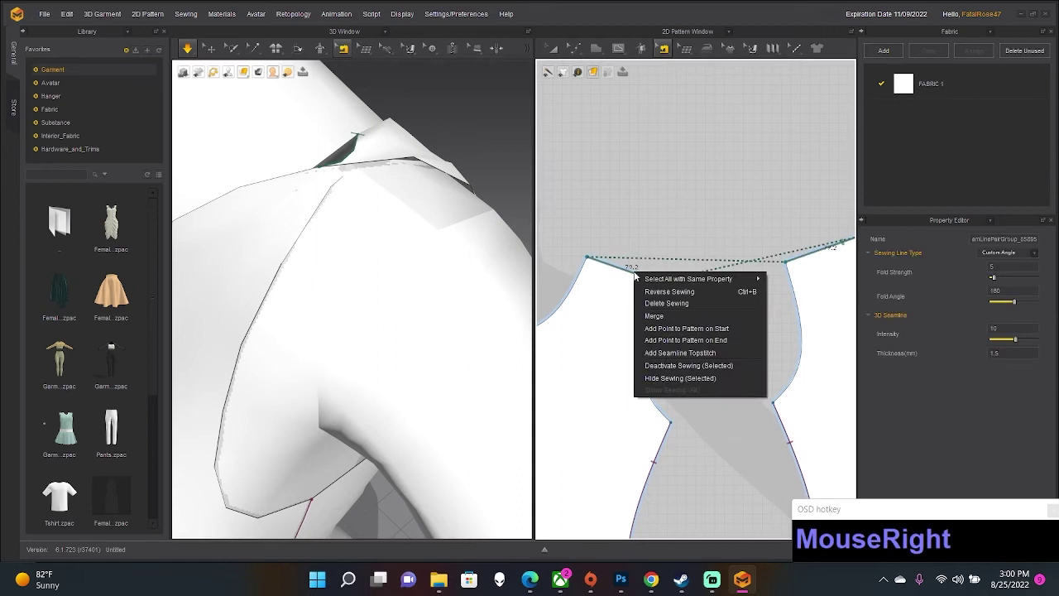
pyautogui.click(661, 303)
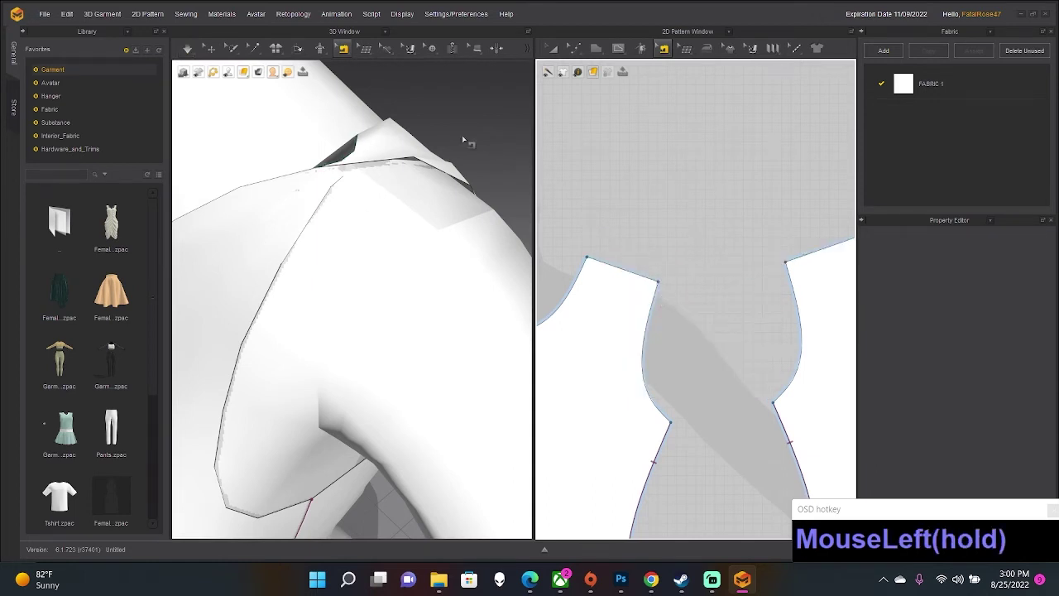
# Sew the front shoulder edge again to the matching back shoulder edge, without crossing, using Segment Sewing in the 2D pattern view.
pyautogui.moveTo(444, 139); pyautogui.dragTo(579, 83, button='right')
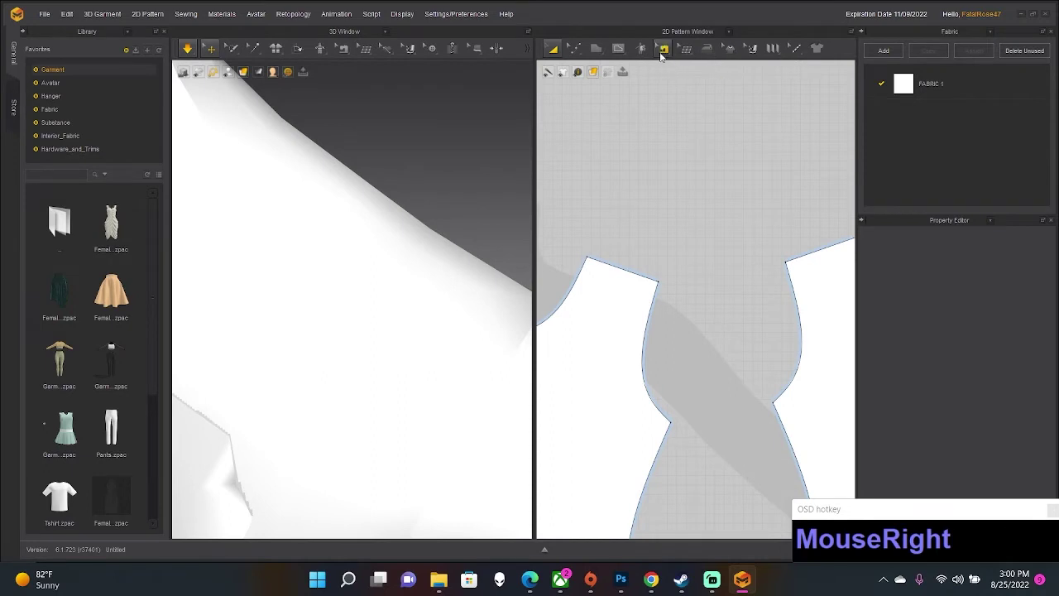
pyautogui.click(662, 51)
pyautogui.click(686, 87)
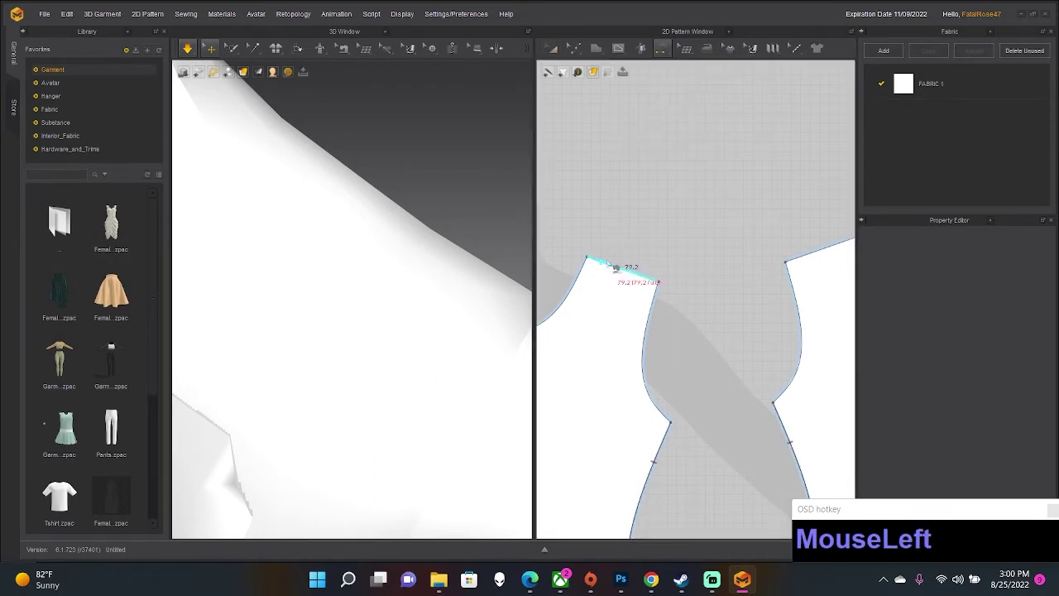
pyautogui.moveTo(612, 265); pyautogui.dragTo(747, 253)
pyautogui.scroll(2, 765, 240)
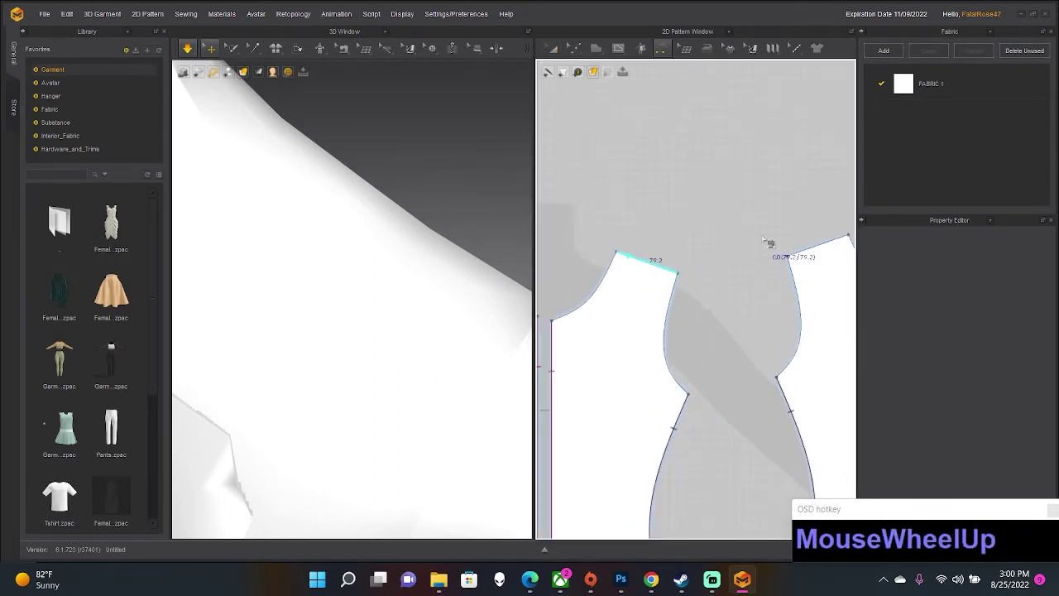
pyautogui.click(833, 244)
# Pull the simulated bodice into place so that its shoulder sits properly over the avatar's shoulder.
pyautogui.click(347, 239)
pyautogui.scroll(5, 364, 248)
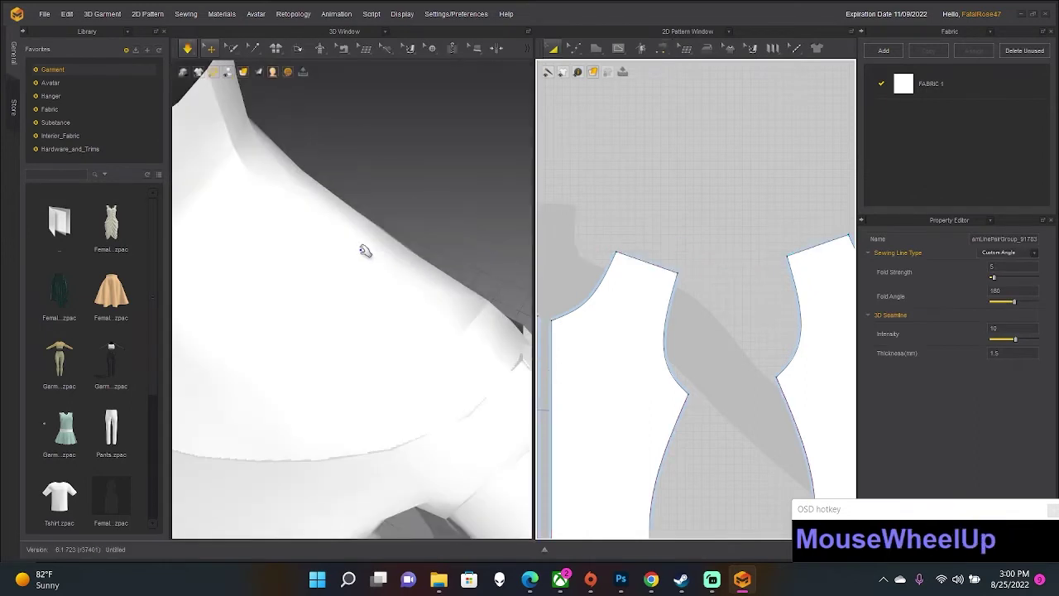
pyautogui.moveTo(408, 186); pyautogui.dragTo(442, 201, button='right')
pyautogui.click(401, 211)
pyautogui.moveTo(401, 212); pyautogui.dragTo(355, 173)
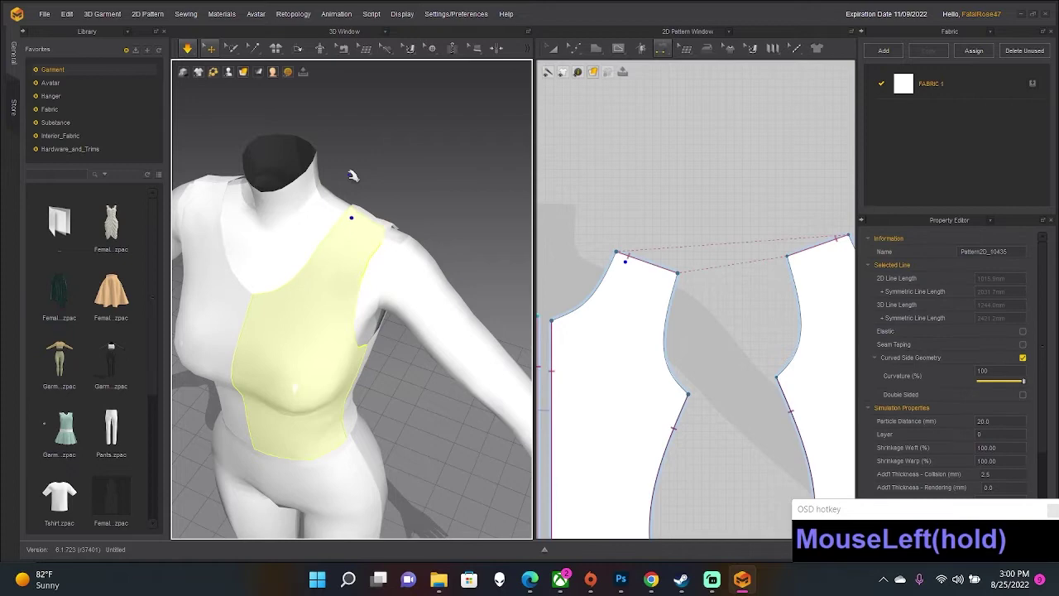
pyautogui.moveTo(355, 173); pyautogui.dragTo(248, 168, button='right')
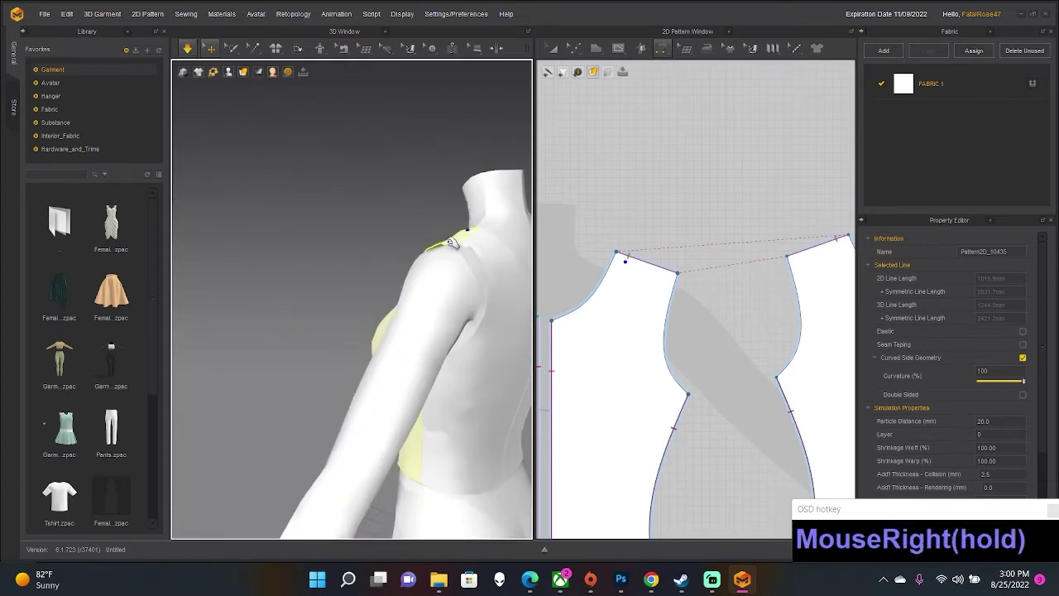
pyautogui.click(462, 218)
pyautogui.moveTo(464, 217)
pyautogui.mouseDown(button='right')
pyautogui.moveTo(426, 207)
pyautogui.moveTo(474, 227)
pyautogui.moveTo(461, 218)
pyautogui.mouseUp(button='right')
pyautogui.scroll(-2, 445, 193)
pyautogui.scroll(2, 425, 252)
pyautogui.moveTo(426, 251); pyautogui.dragTo(416, 337, button='right')
# Merge the two front bodice halves along their centre seam with Edit Sewing.
pyautogui.click(342, 48)
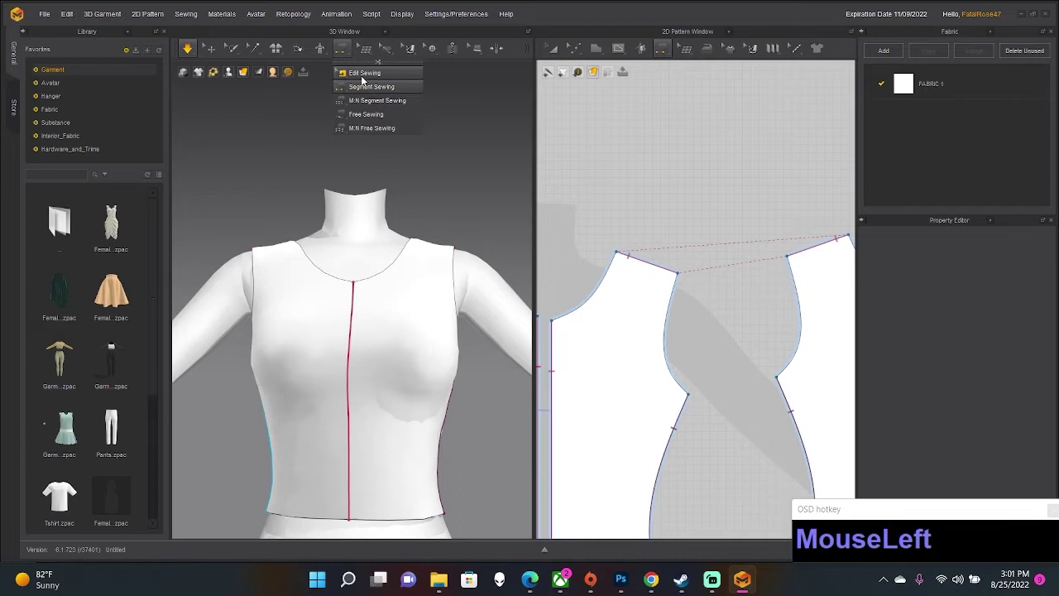
pyautogui.click(357, 74)
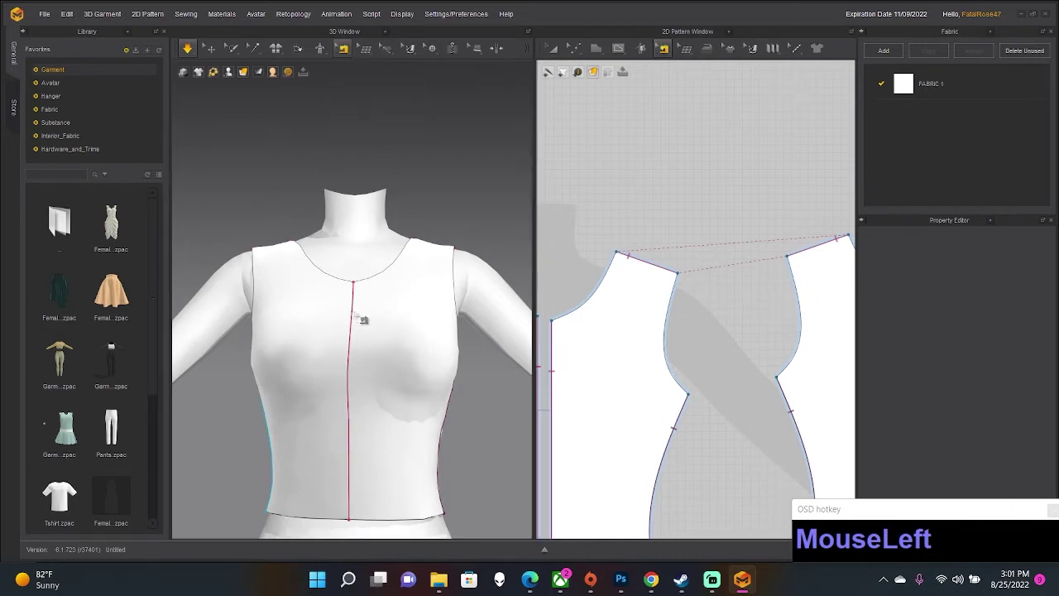
pyautogui.rightClick(352, 314)
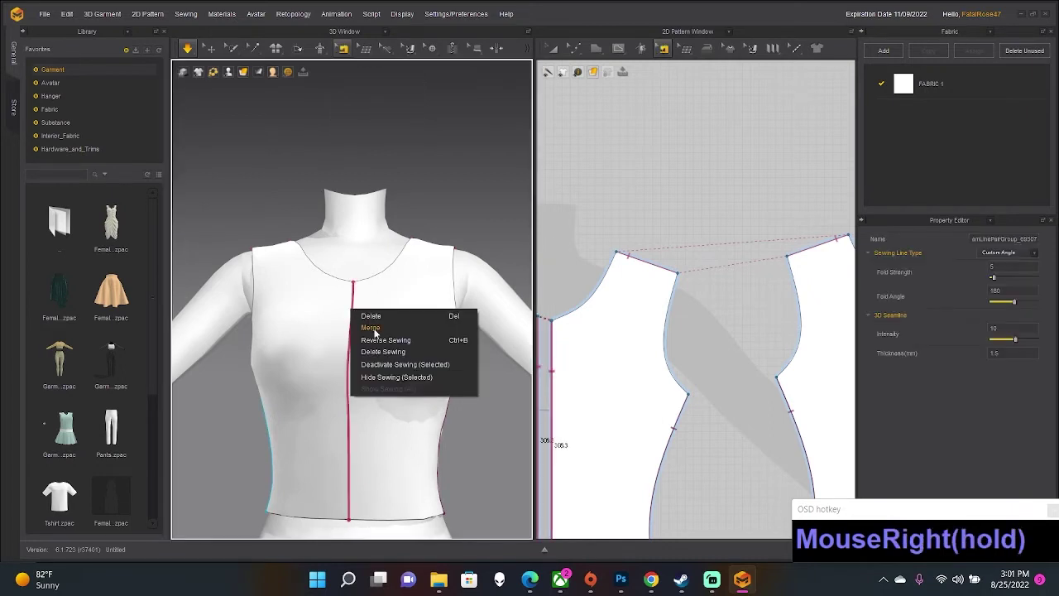
pyautogui.click(371, 328)
# Merge the two back bodice halves along their centre seam.
pyautogui.moveTo(462, 423); pyautogui.dragTo(340, 402, button='right')
pyautogui.moveTo(340, 402); pyautogui.dragTo(300, 409, button='middle')
pyautogui.rightClick(412, 395)
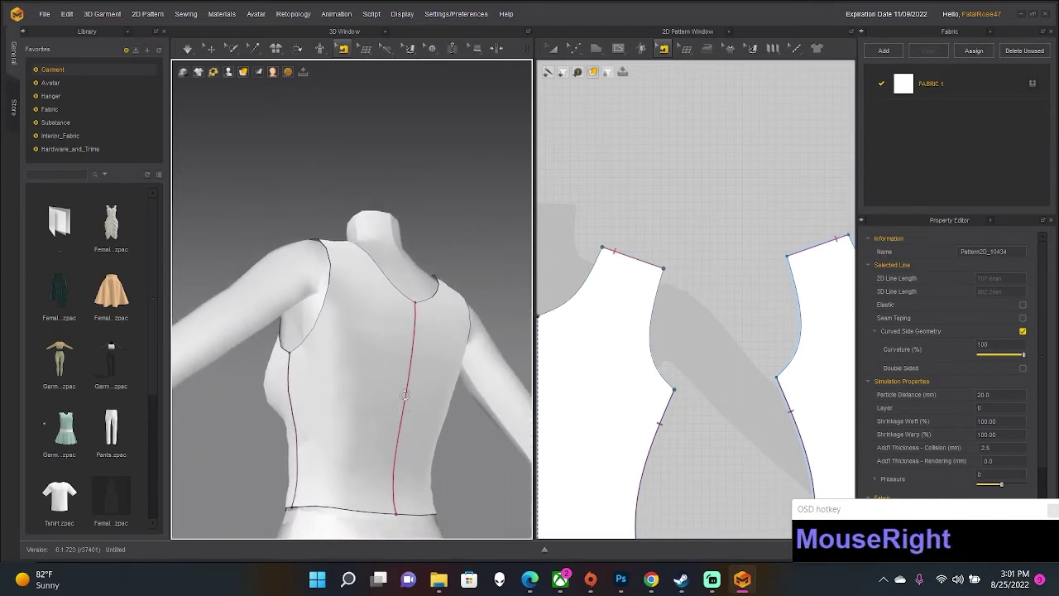
pyautogui.click(419, 420)
# Simulate the merged top again on the avatar.
pyautogui.moveTo(418, 420); pyautogui.dragTo(463, 211, button='right')
pyautogui.scroll(2, 466, 208)
pyautogui.scroll(2, 466, 207)
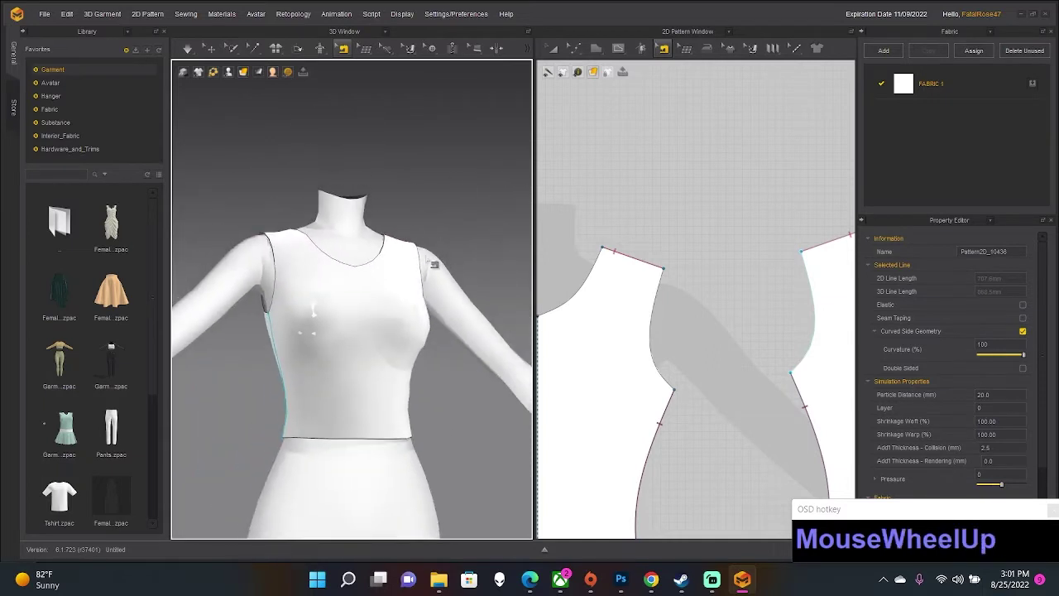
pyautogui.press('space')
pyautogui.moveTo(435, 276); pyautogui.dragTo(377, 301, button='right')
# Set the avatar's upper-body material color to the dark brown Orange 4 (633100) swatch.
pyautogui.click(349, 265)
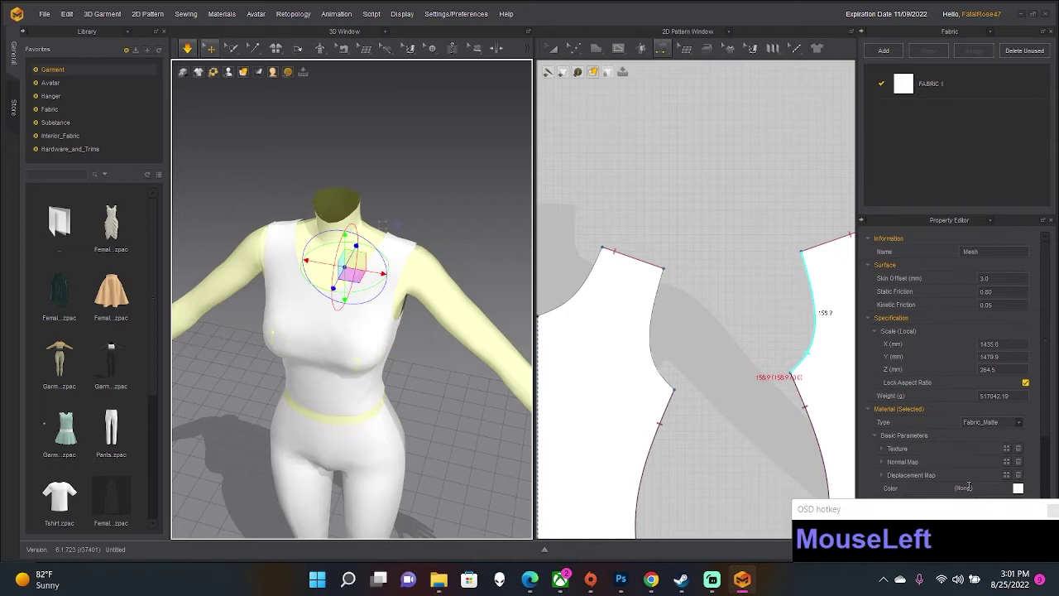
pyautogui.moveTo(972, 514); pyautogui.dragTo(958, 136)
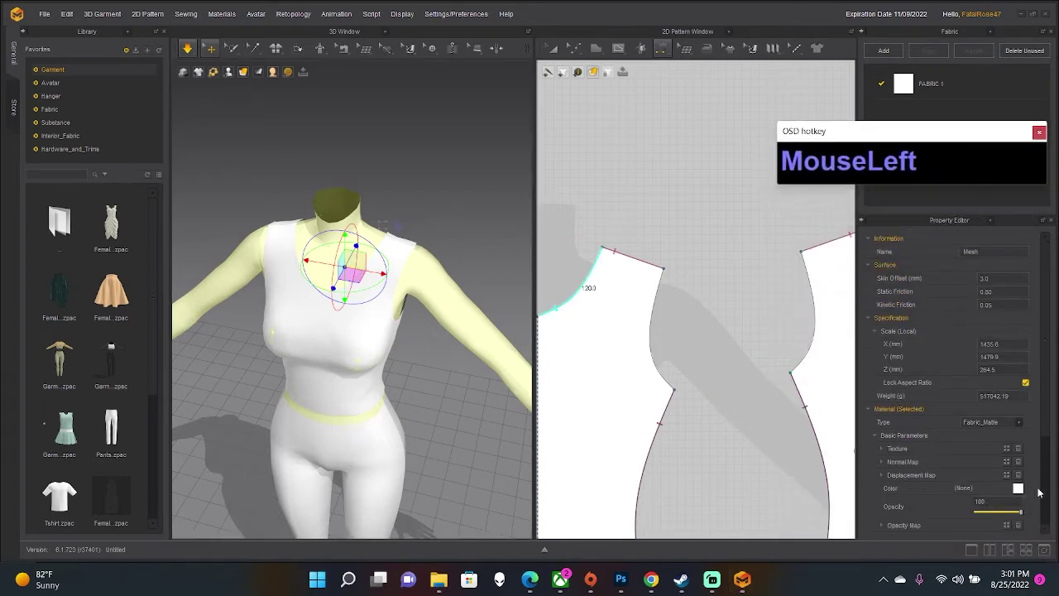
pyautogui.click(1018, 490)
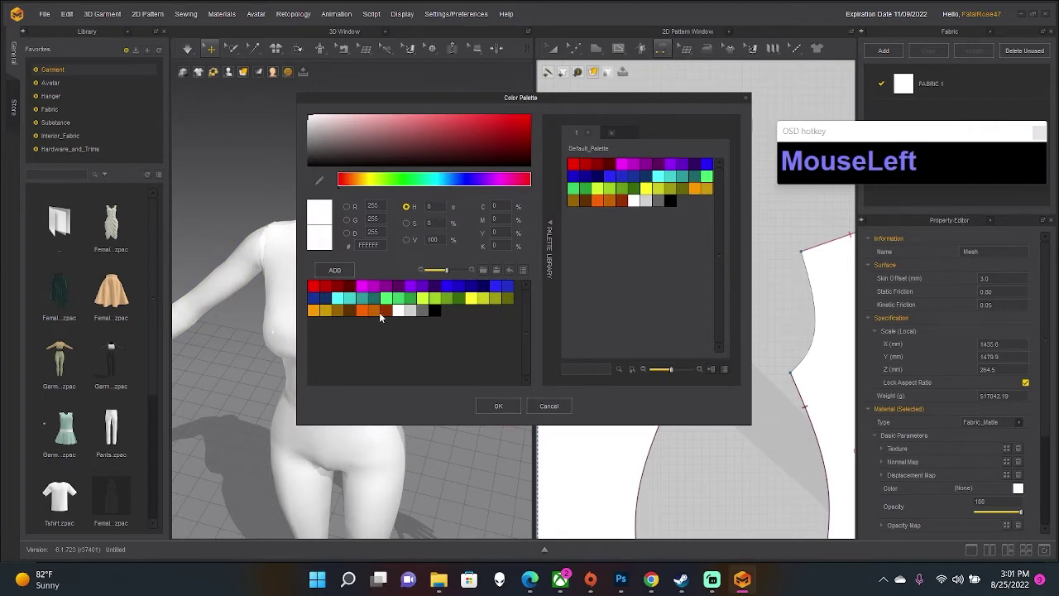
pyautogui.click(348, 313)
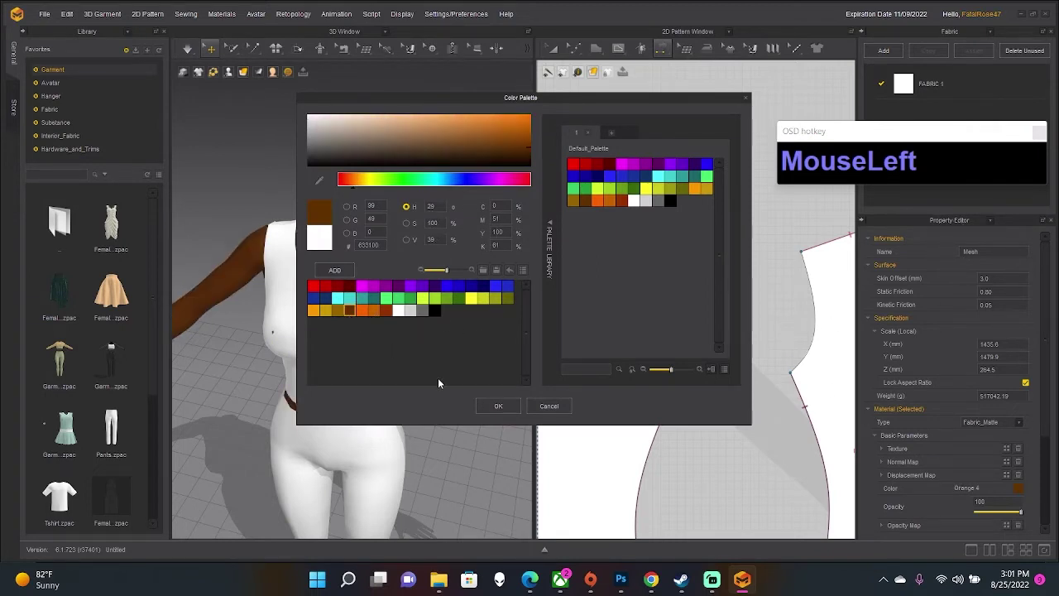
pyautogui.click(496, 406)
# Examine how the simulated top fits the avatar's chest, neckline and waist from several angles and distances.
pyautogui.moveTo(497, 405); pyautogui.dragTo(359, 414, button='right')
pyautogui.scroll(3, 355, 431)
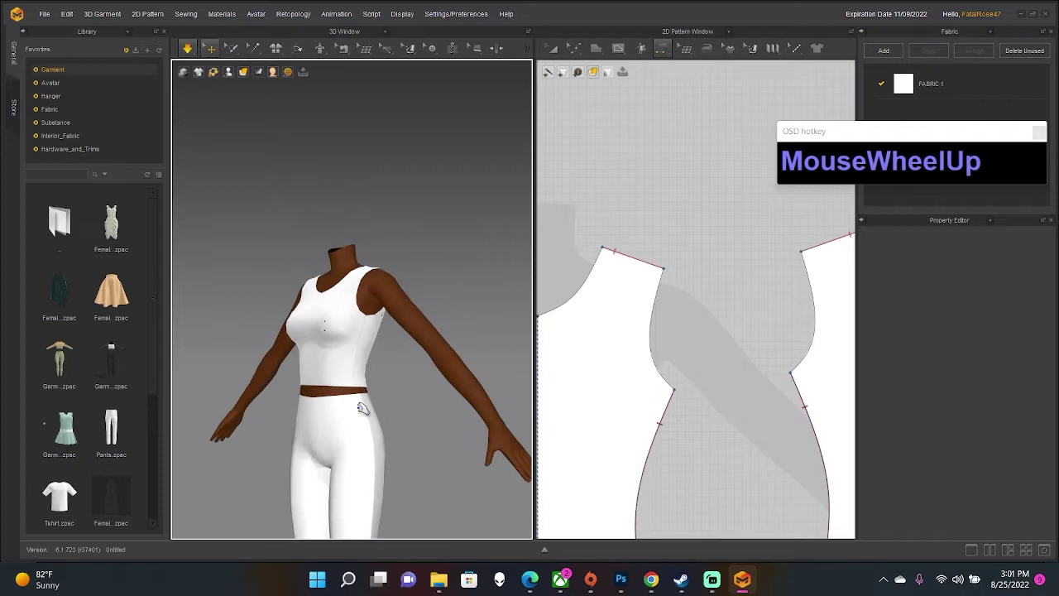
pyautogui.scroll(-5, 338, 424)
pyautogui.moveTo(338, 424); pyautogui.dragTo(402, 378, button='middle')
pyautogui.scroll(-3, 397, 362)
pyautogui.moveTo(397, 362); pyautogui.dragTo(356, 428, button='right')
pyautogui.scroll(-4, 361, 432)
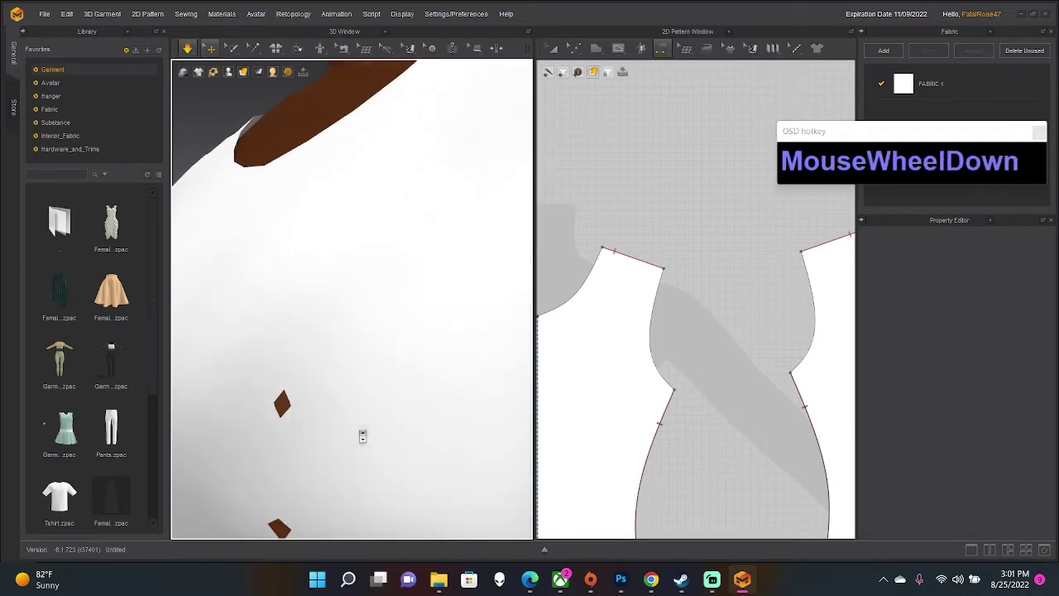
pyautogui.scroll(-2, 347, 437)
pyautogui.scroll(6, 343, 432)
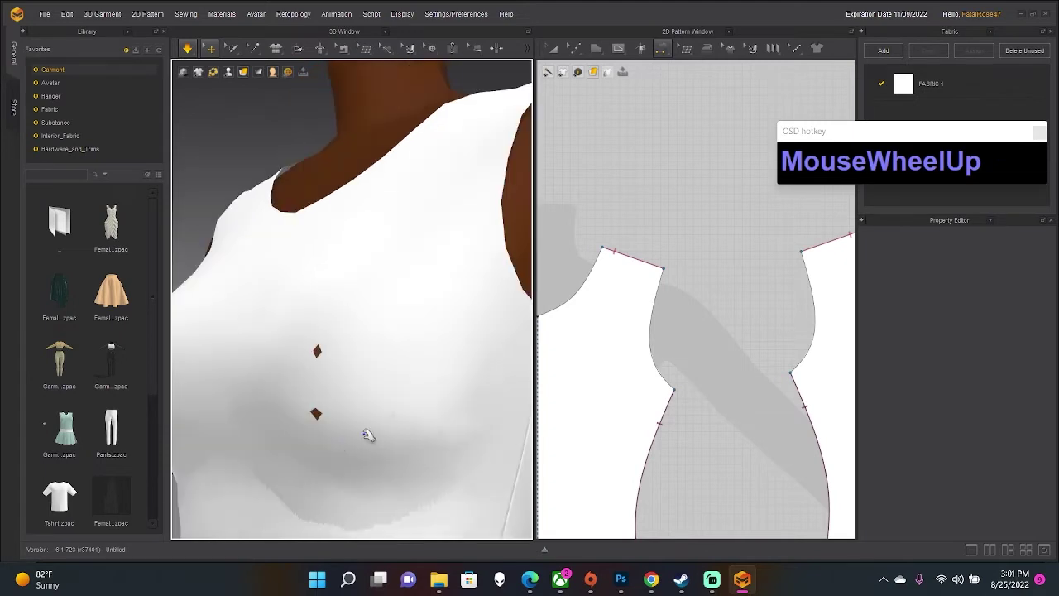
pyautogui.moveTo(367, 432); pyautogui.dragTo(483, 383, button='right')
pyautogui.scroll(6, 413, 446)
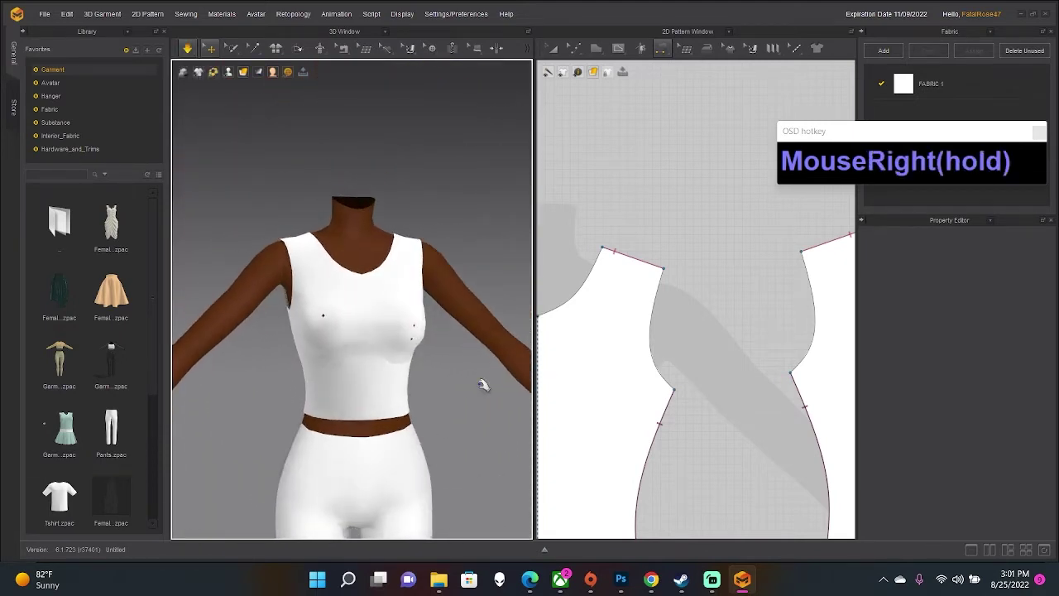
pyautogui.scroll(3, 615, 355)
pyautogui.scroll(2, 615, 354)
# Draw a four-sided sleeve polygon beside the front bodice's armhole, about 148 mm high and 367 mm along its lower edge.
pyautogui.moveTo(617, 348); pyautogui.dragTo(680, 339, button='middle')
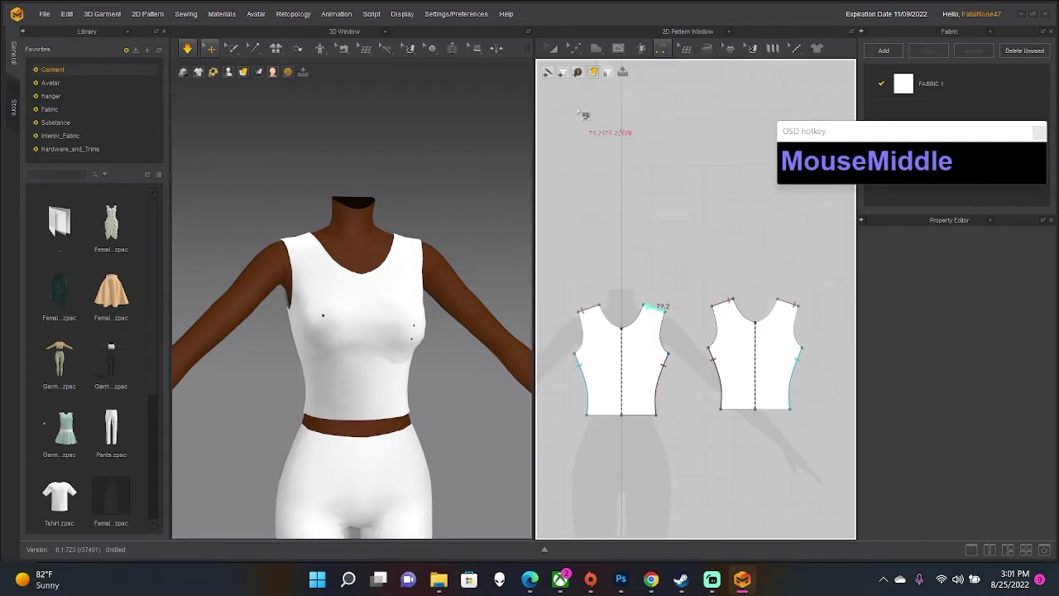
pyautogui.click(636, 172)
pyautogui.moveTo(734, 370); pyautogui.dragTo(694, 374)
pyautogui.rightClick(679, 196)
pyautogui.click(649, 202)
pyautogui.moveTo(647, 200); pyautogui.dragTo(684, 159, button='middle')
pyautogui.scroll(3, 678, 198)
pyautogui.scroll(-5, 660, 203)
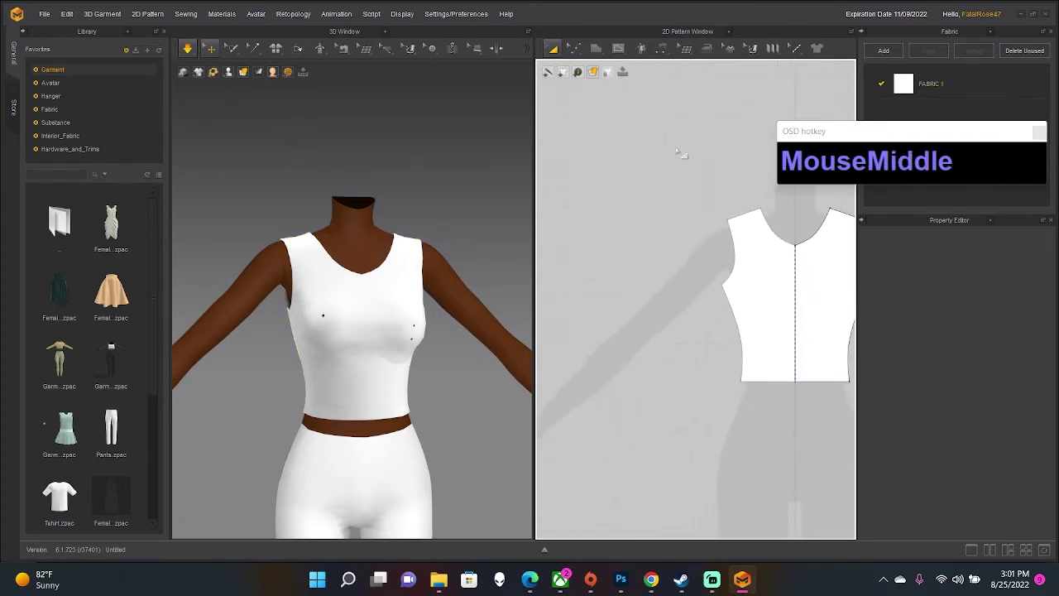
pyautogui.click(595, 48)
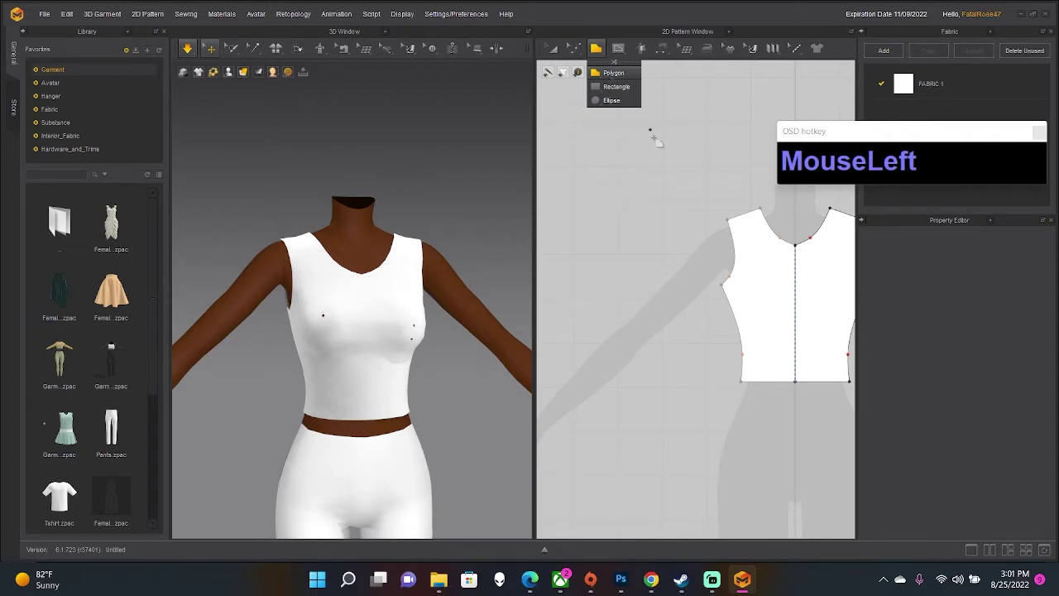
pyautogui.click(735, 224)
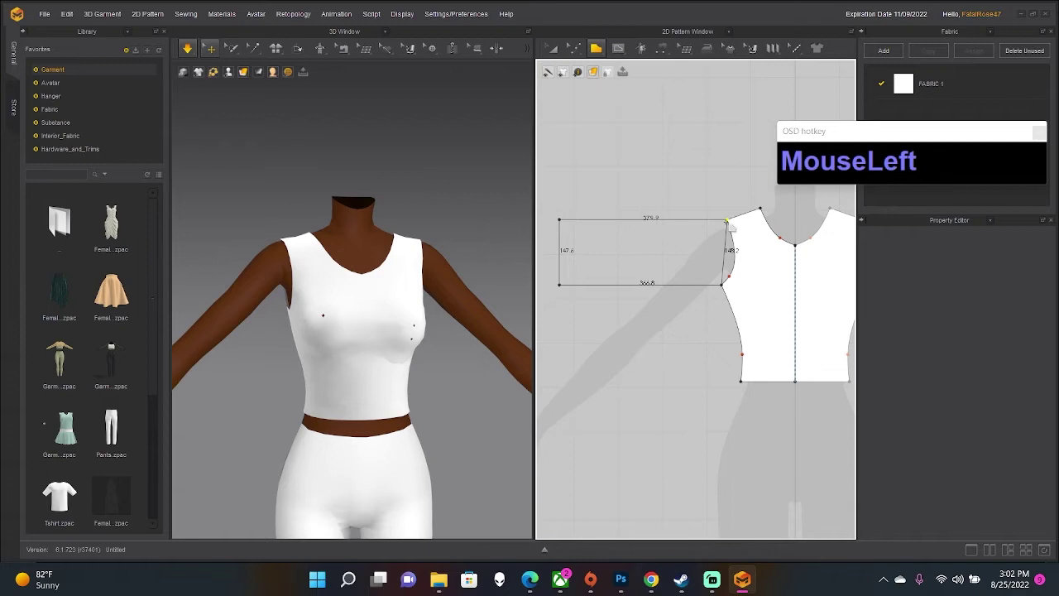
pyautogui.click(726, 221)
# Curve the sleeve's armhole-side edge with Edit Curve Point so it follows the front bodice's armhole.
pyautogui.click(573, 50)
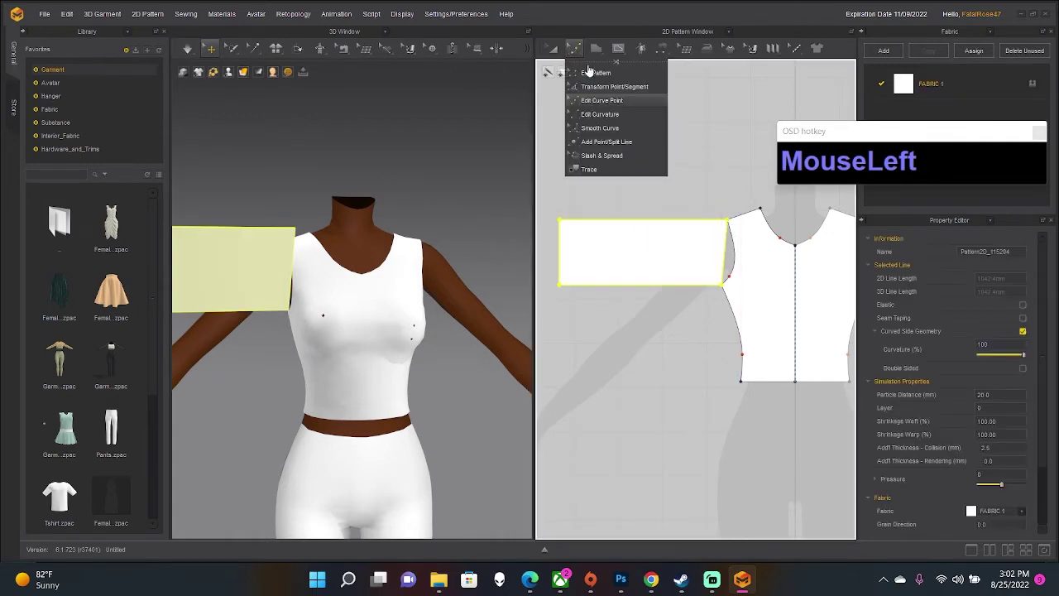
pyautogui.click(601, 99)
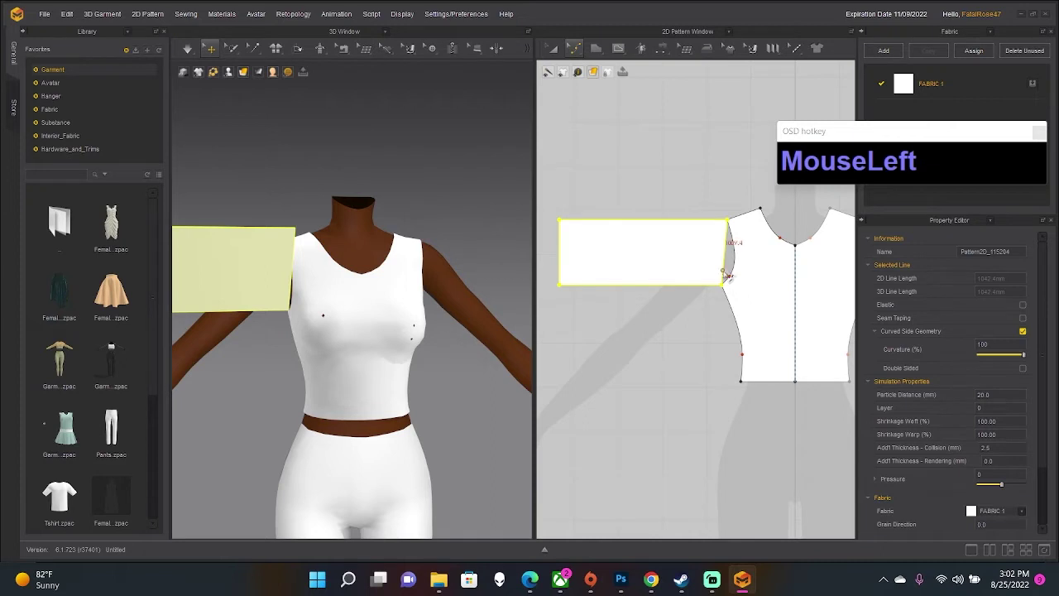
pyautogui.click(724, 273)
pyautogui.moveTo(733, 281); pyautogui.dragTo(734, 252)
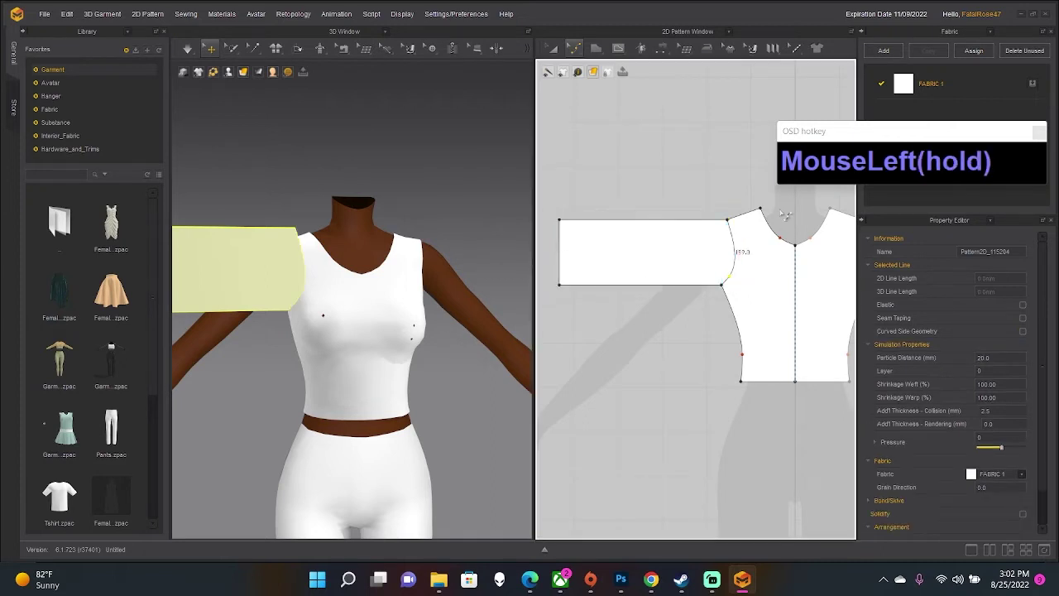
# Unfold the sleeve pattern across its upper edge to form the full two-curve sleeve.
pyautogui.click(573, 50)
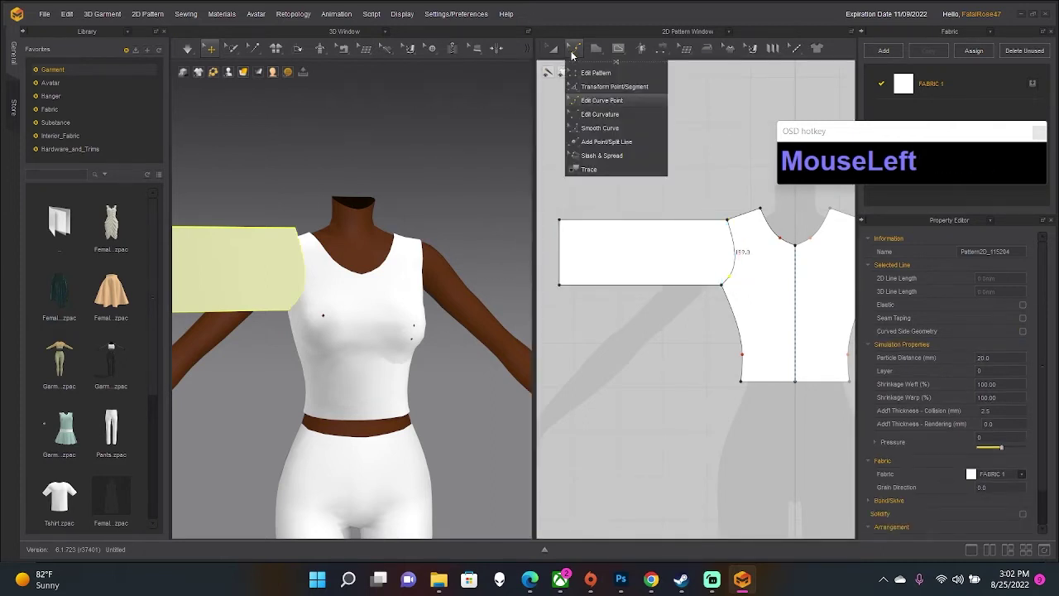
pyautogui.click(598, 114)
pyautogui.scroll(-2, 707, 269)
pyautogui.scroll(5, 704, 269)
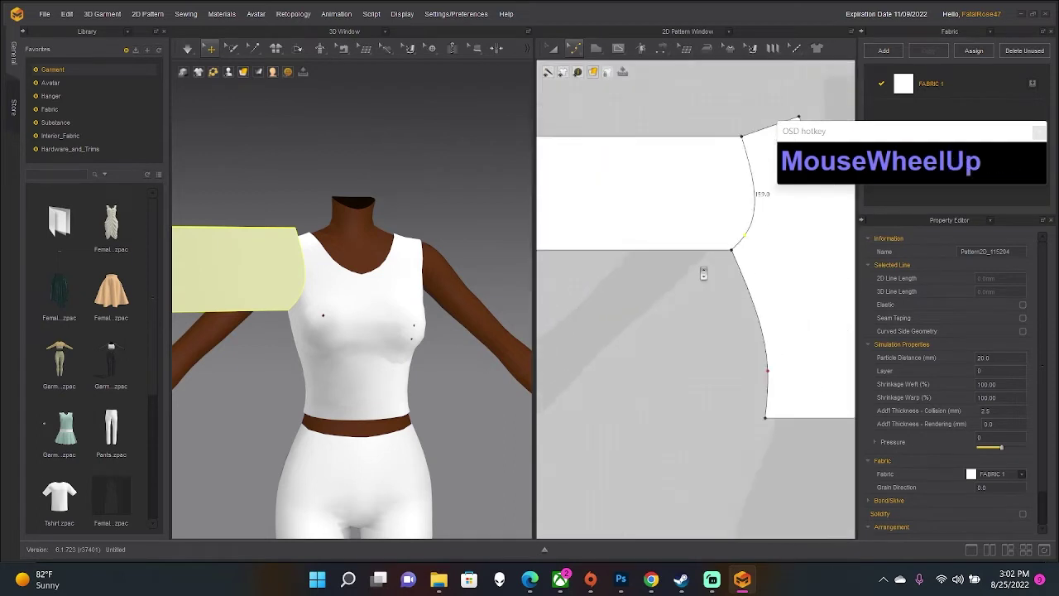
pyautogui.scroll(1, 703, 273)
pyautogui.moveTo(704, 280); pyautogui.dragTo(749, 393, button='middle')
pyautogui.scroll(2, 748, 392)
pyautogui.click(576, 50)
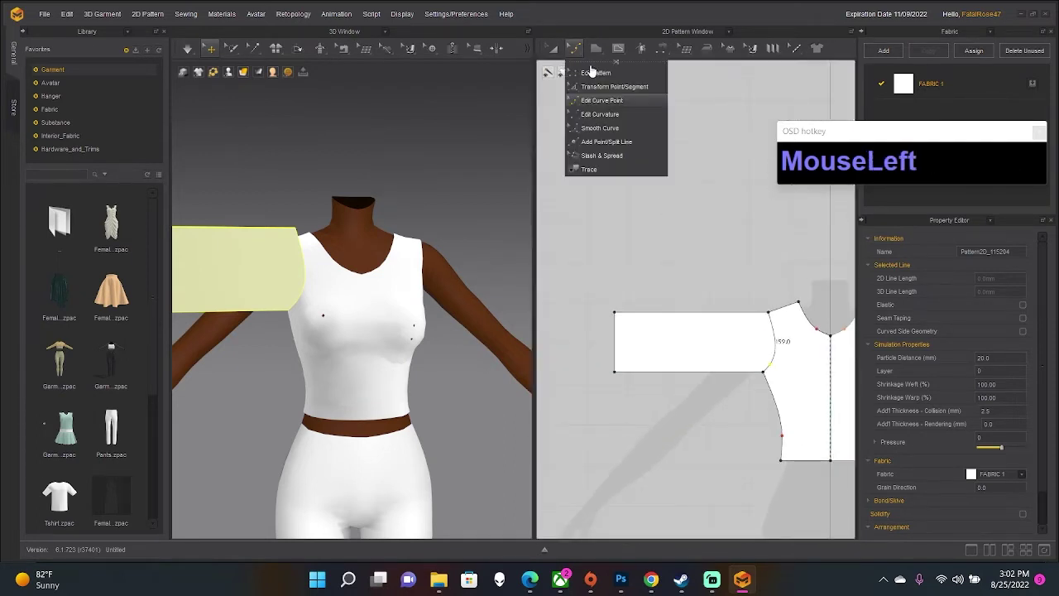
pyautogui.click(590, 70)
pyautogui.rightClick(722, 316)
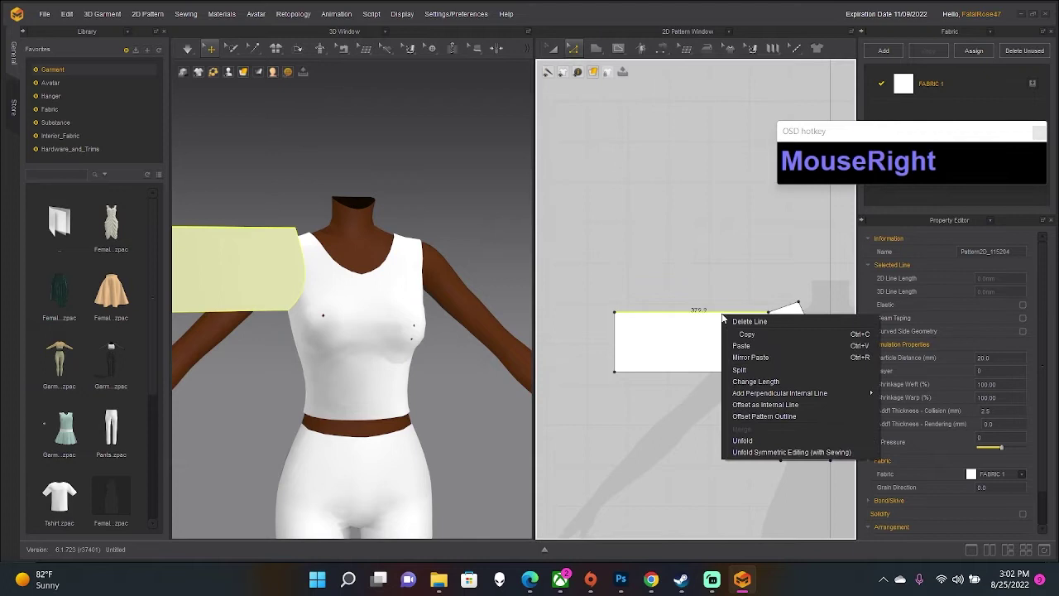
pyautogui.click(741, 441)
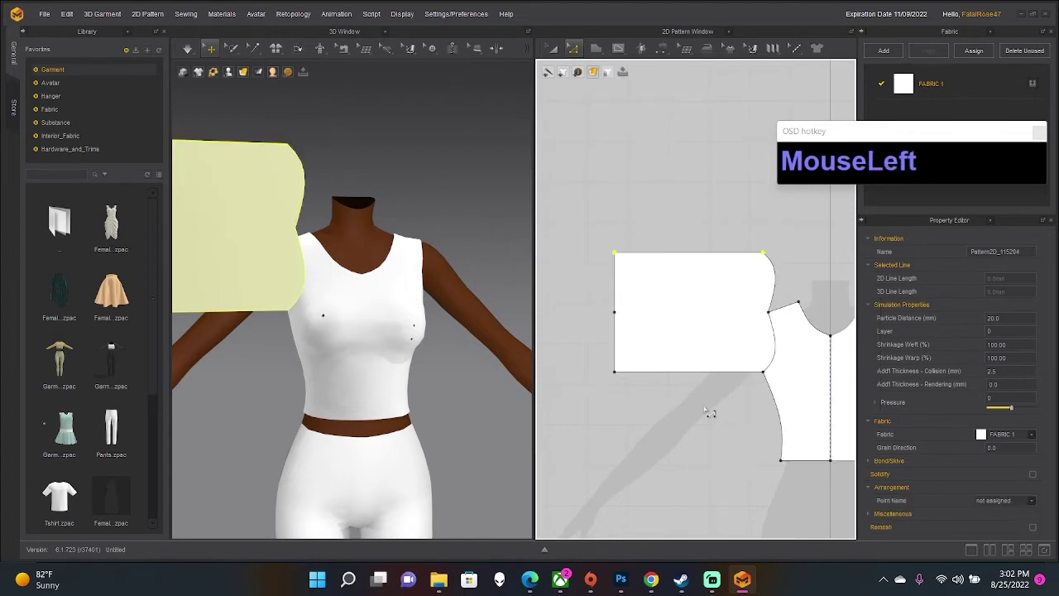
# Move and rotate the unfolded sleeve in 3D so it sits over the avatar's arm, sloping along it.
pyautogui.scroll(3, 704, 430)
pyautogui.moveTo(337, 314); pyautogui.dragTo(381, 294, button='right')
pyautogui.scroll(-2, 390, 386)
pyautogui.scroll(3, 410, 390)
pyautogui.click(382, 294)
pyautogui.moveTo(411, 240); pyautogui.dragTo(411, 272, button='right')
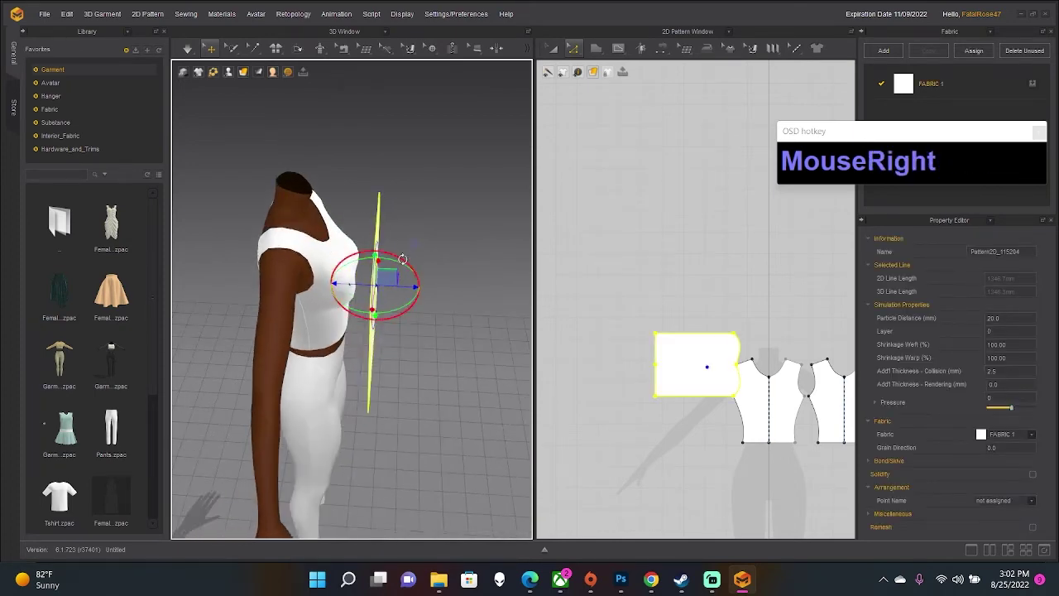
pyautogui.moveTo(402, 259); pyautogui.dragTo(250, 303)
pyautogui.moveTo(281, 240); pyautogui.dragTo(204, 206, button='right')
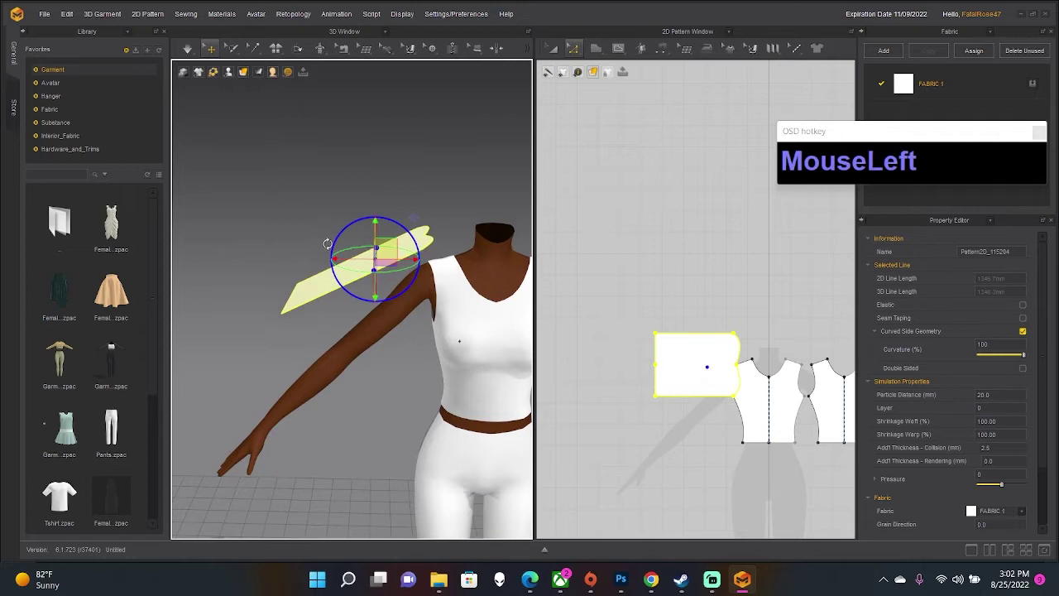
pyautogui.moveTo(327, 244); pyautogui.dragTo(341, 330)
pyautogui.click(329, 285)
pyautogui.moveTo(341, 330); pyautogui.dragTo(456, 241, button='right')
# Segment-sew the sleeve's lower cap curve to the front bodice's armhole.
pyautogui.scroll(-5, 419, 248)
pyautogui.scroll(-2, 401, 151)
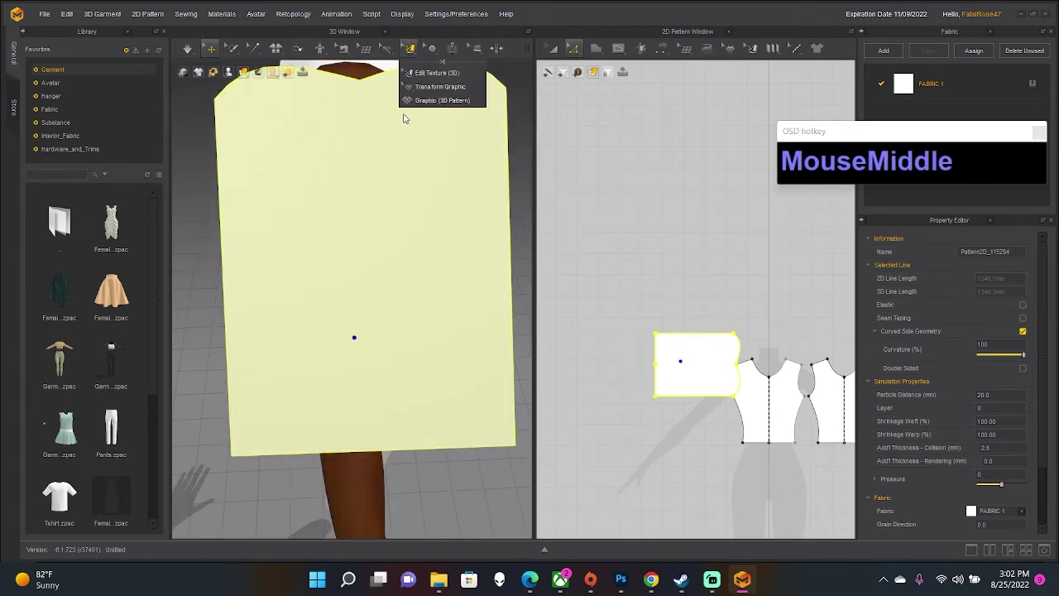
pyautogui.moveTo(522, 169); pyautogui.dragTo(406, 331, button='middle')
pyautogui.moveTo(383, 247); pyautogui.dragTo(447, 256, button='middle')
pyautogui.click(342, 51)
pyautogui.click(360, 85)
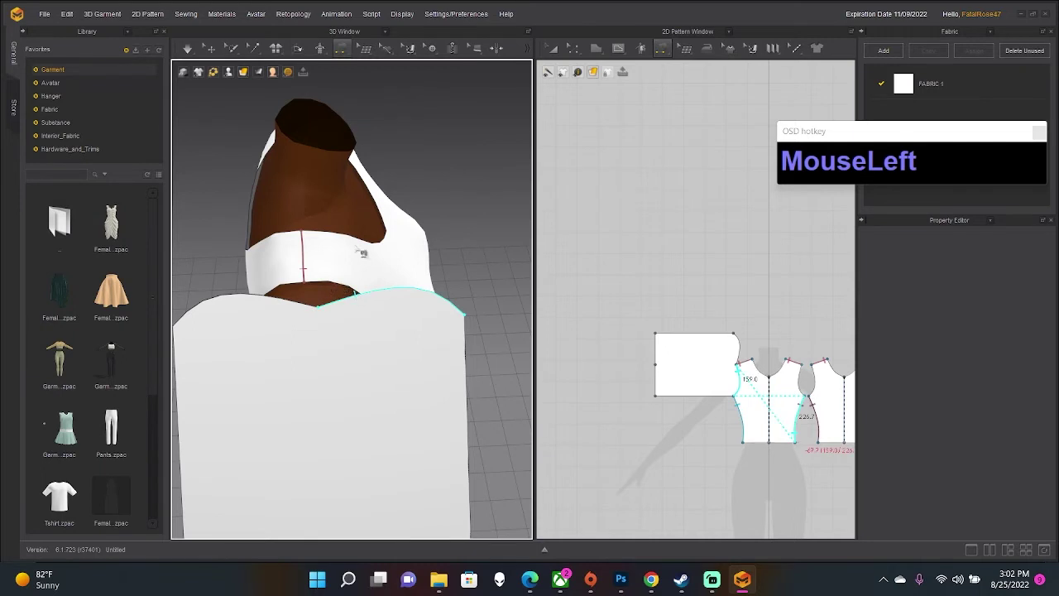
pyautogui.click(339, 287)
pyautogui.moveTo(338, 287); pyautogui.dragTo(381, 272, button='right')
pyautogui.moveTo(544, 200); pyautogui.dragTo(548, 199, button='middle')
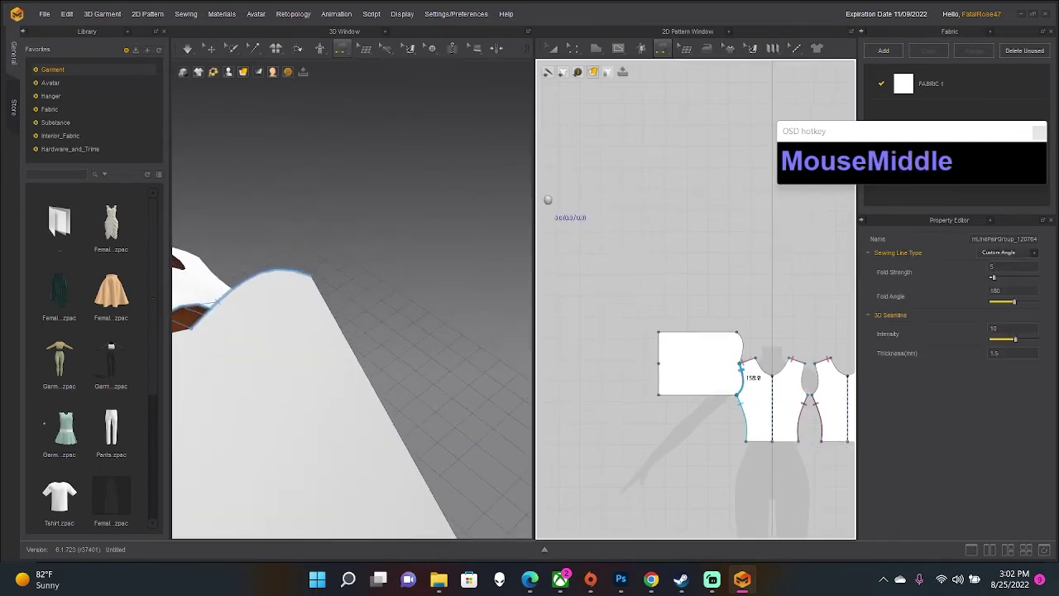
# Segment-sew the sleeve's mirrored upper cap curve to the back bodice's armhole.
pyautogui.moveTo(330, 314); pyautogui.dragTo(520, 263, button='middle')
pyautogui.moveTo(322, 260); pyautogui.dragTo(334, 256, button='middle')
pyautogui.moveTo(333, 256); pyautogui.dragTo(307, 367, button='right')
pyautogui.click(306, 376)
pyautogui.click(279, 386)
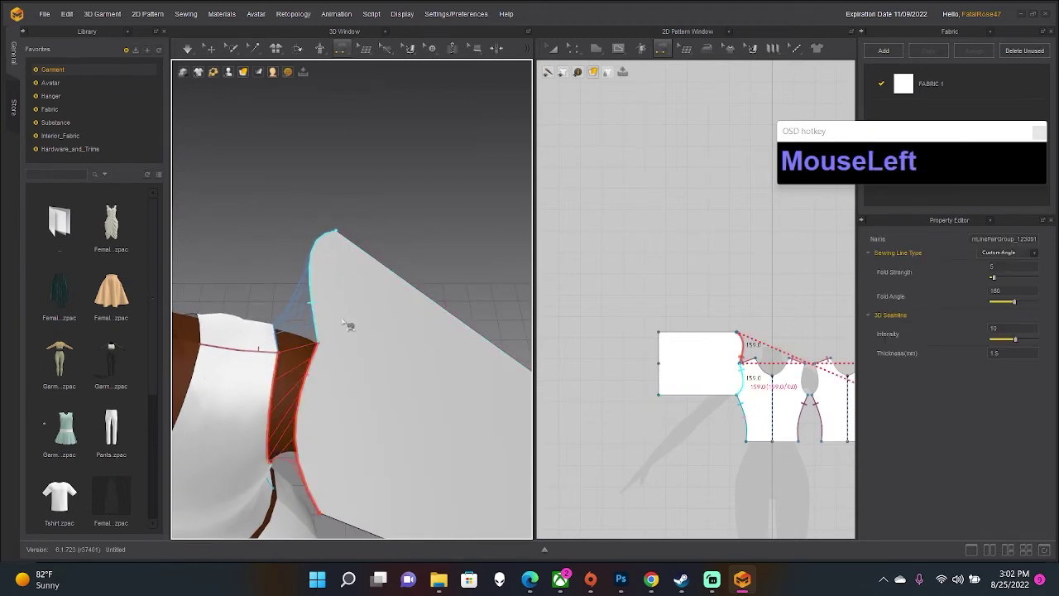
# Simulate the garment so the sewn sleeve drapes over the arm, and inspect it around the shoulder.
pyautogui.moveTo(355, 293); pyautogui.dragTo(428, 386, button='right')
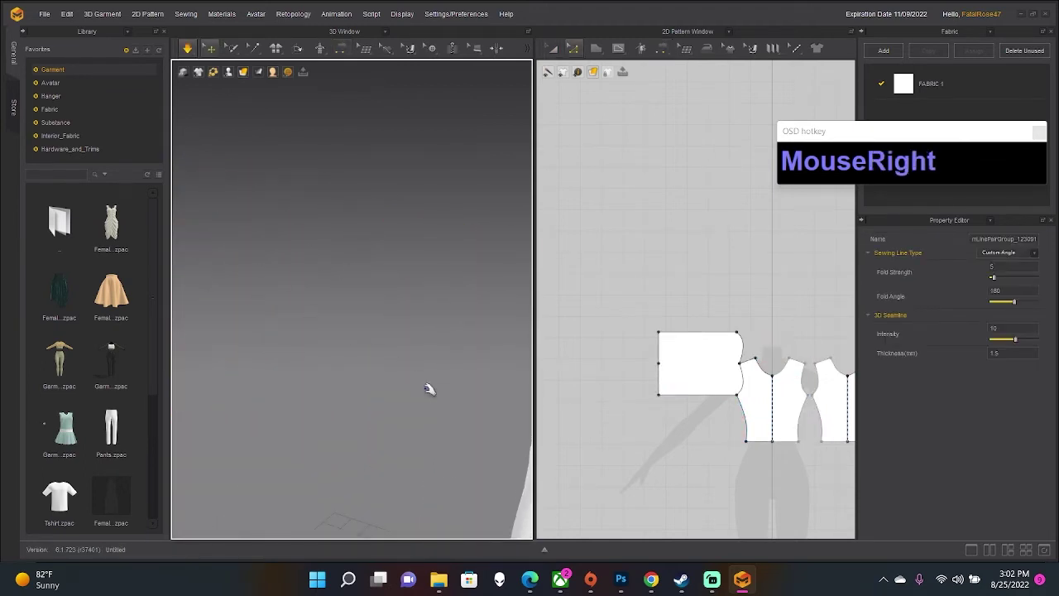
pyautogui.scroll(-2, 411, 412)
pyautogui.scroll(2, 416, 433)
pyautogui.moveTo(416, 433); pyautogui.dragTo(314, 419, button='right')
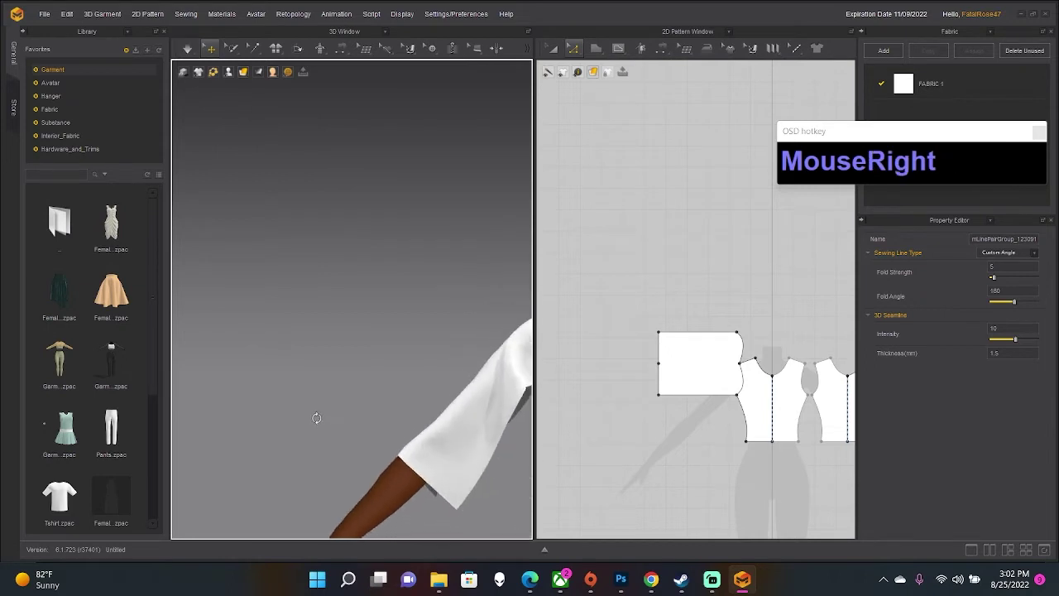
pyautogui.moveTo(314, 418); pyautogui.dragTo(220, 378, button='middle')
pyautogui.moveTo(331, 425); pyautogui.dragTo(371, 421, button='right')
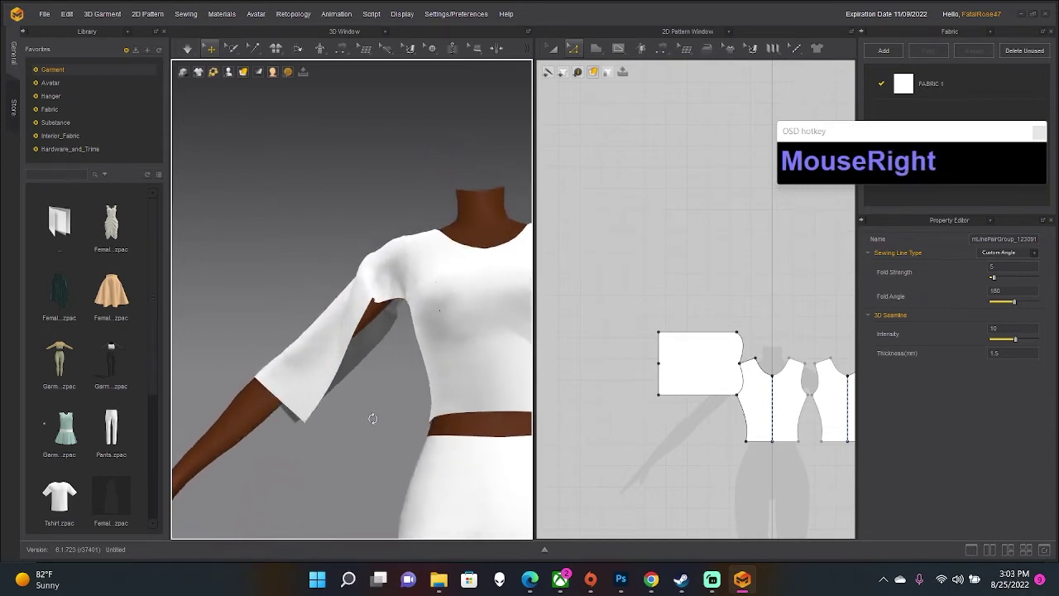
# Segment-sew the sleeve's two long edges together along the underarm and simulate the closed sleeve.
pyautogui.rightClick(291, 61)
pyautogui.click(339, 48)
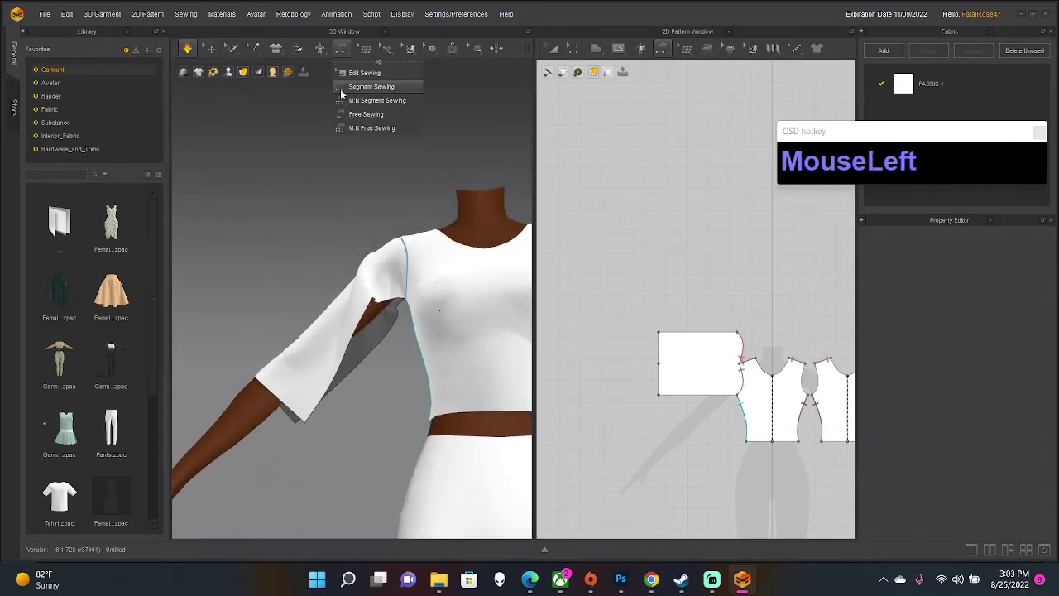
pyautogui.click(340, 87)
pyautogui.click(370, 315)
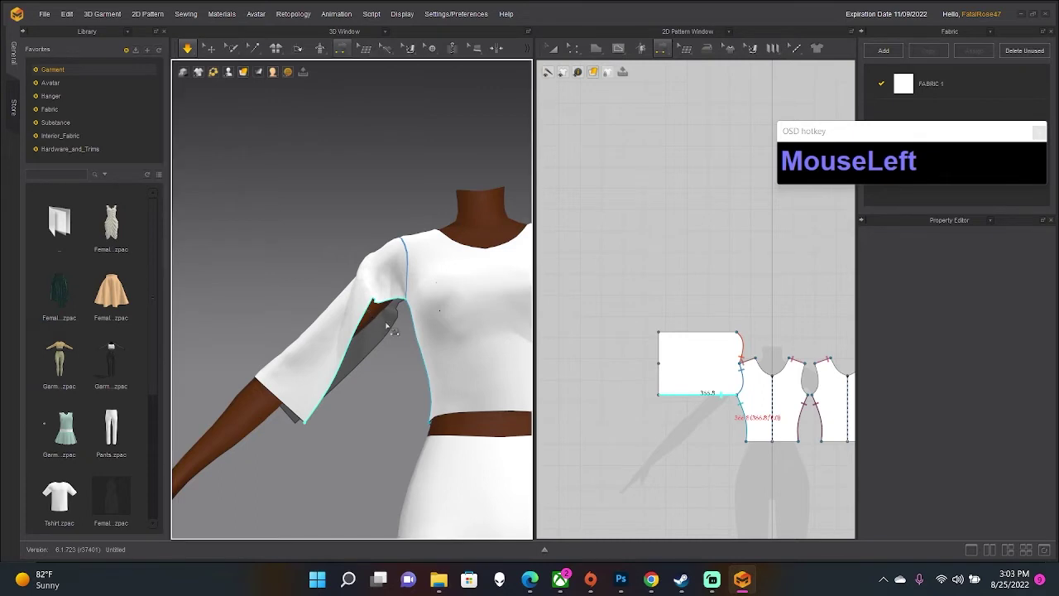
pyautogui.click(372, 321)
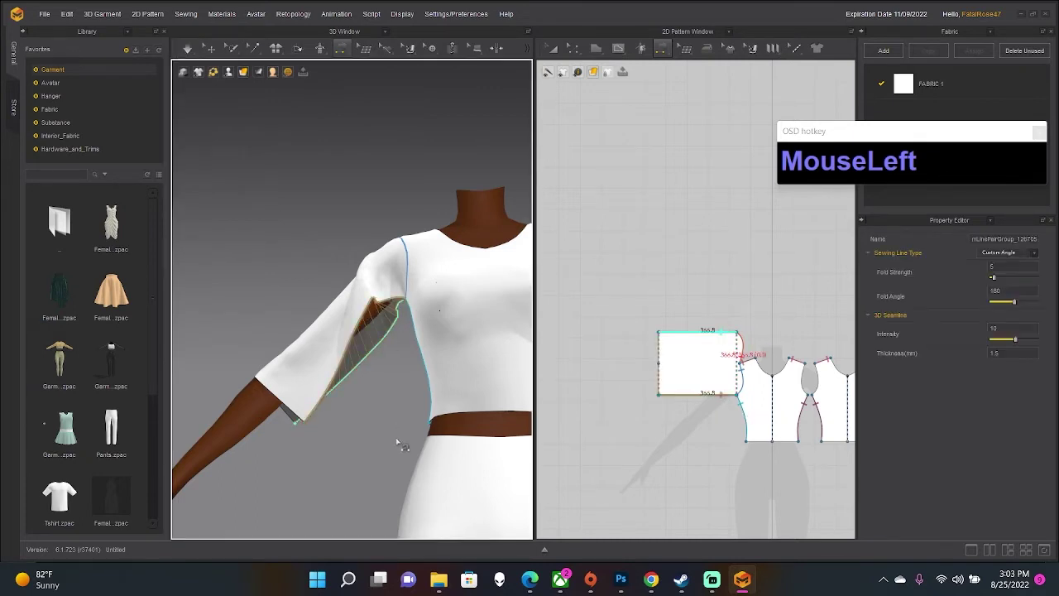
pyautogui.moveTo(402, 442); pyautogui.dragTo(336, 462, button='right')
pyautogui.press('space')
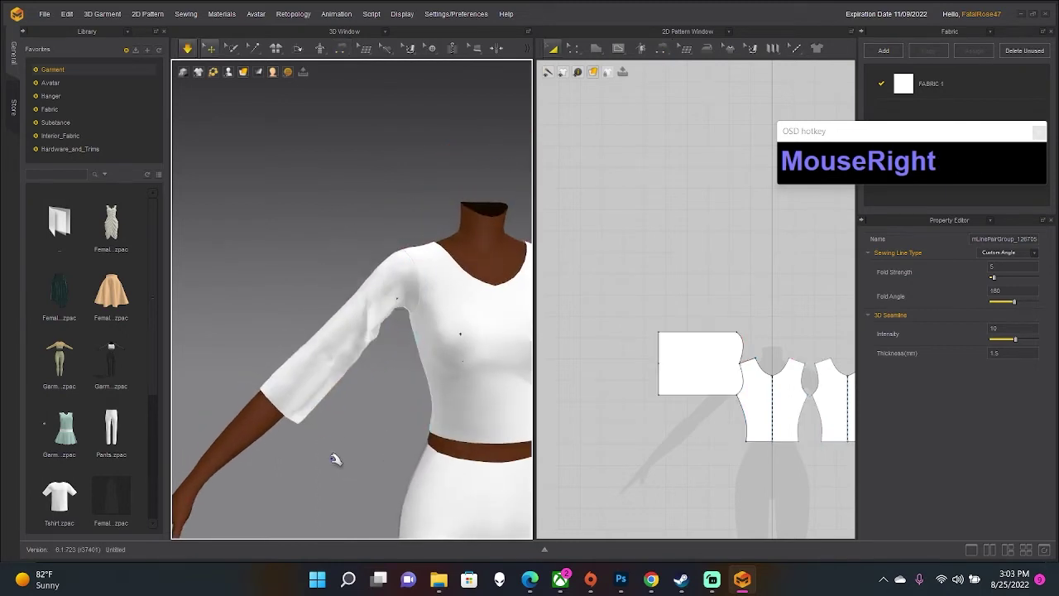
# Pull the simulated sleeve's hem toward the forearm to straighten it on the arm.
pyautogui.moveTo(291, 398); pyautogui.dragTo(255, 400)
pyautogui.click(278, 388)
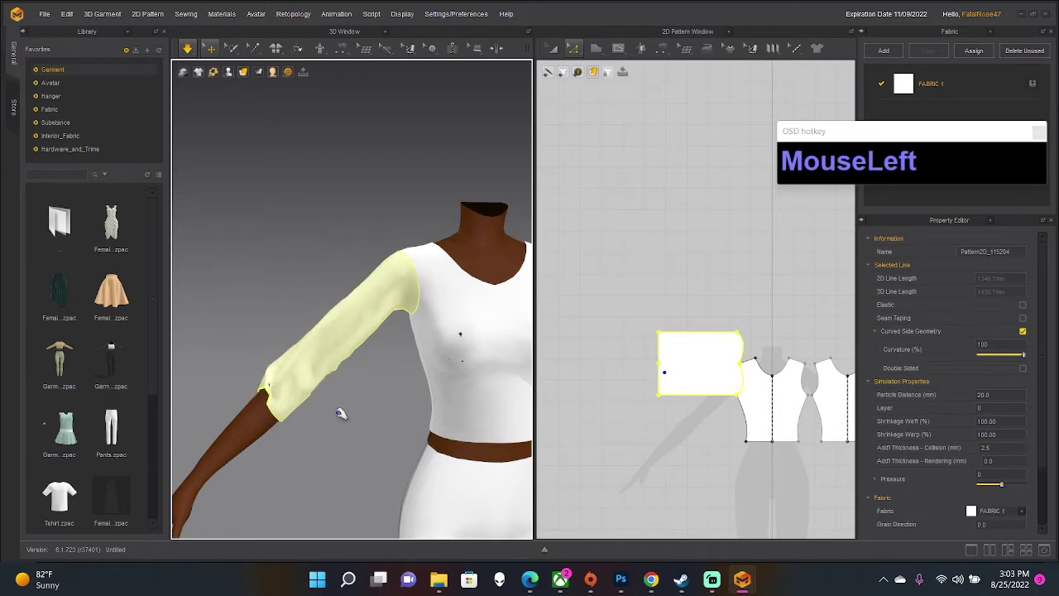
pyautogui.scroll(4, 328, 428)
pyautogui.scroll(2, 329, 427)
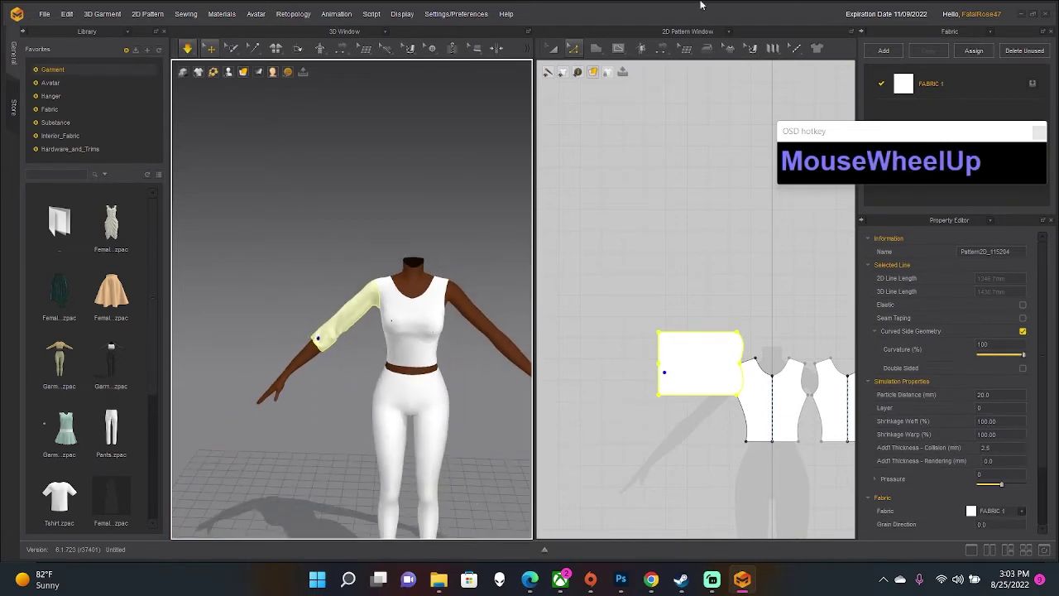
# Delete the midpoint on the sleeve's hem edge so the hem becomes one continuous line.
pyautogui.click(572, 48)
pyautogui.scroll(-3, 664, 451)
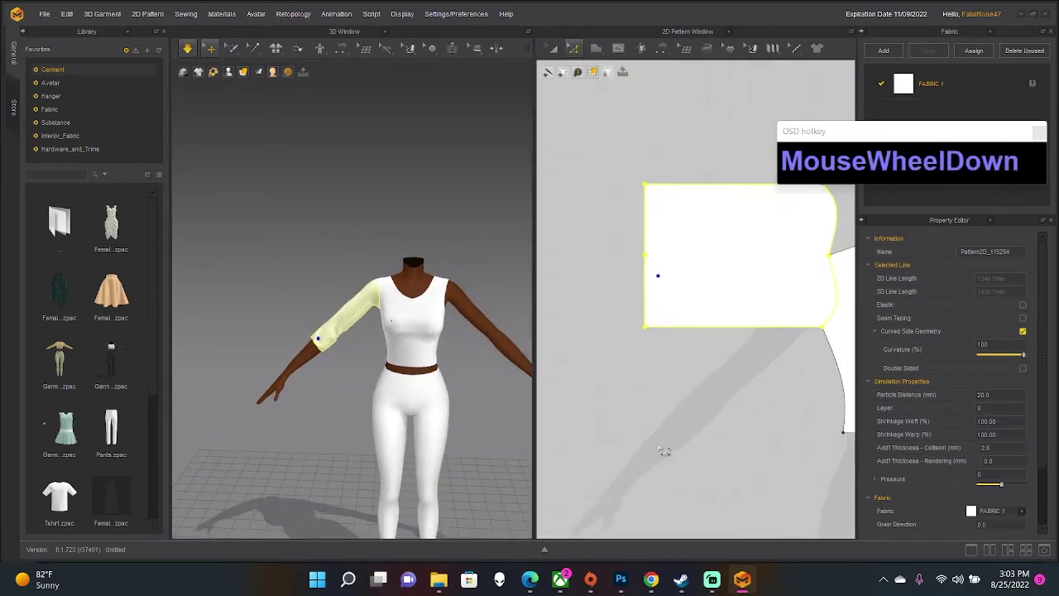
pyautogui.scroll(-2, 661, 438)
pyautogui.moveTo(662, 438); pyautogui.dragTo(631, 372, button='middle')
pyautogui.scroll(3, 640, 380)
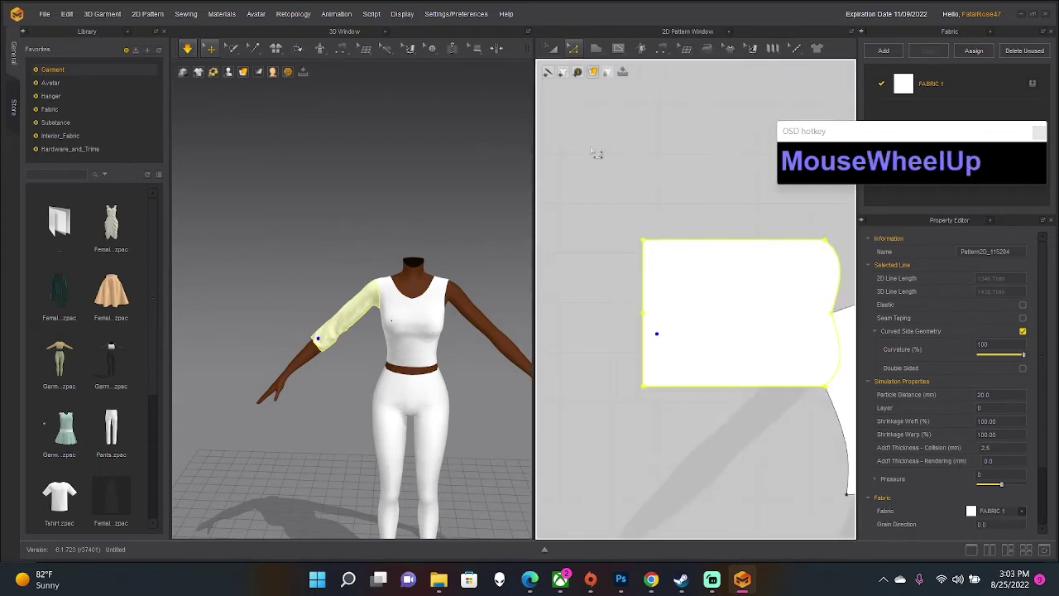
pyautogui.click(644, 279)
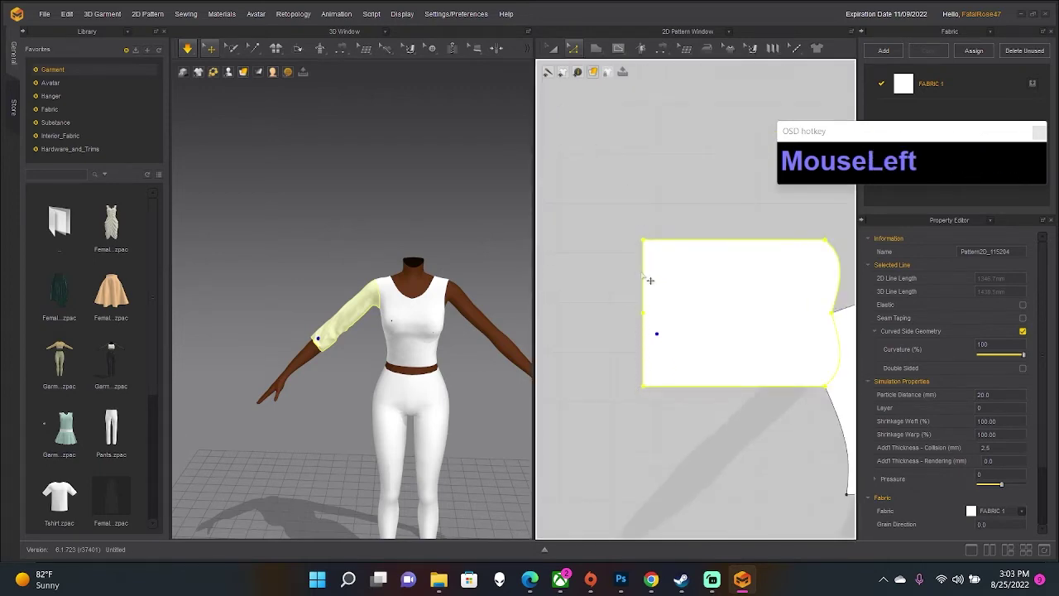
pyautogui.rightClick(644, 316)
pyautogui.click(654, 321)
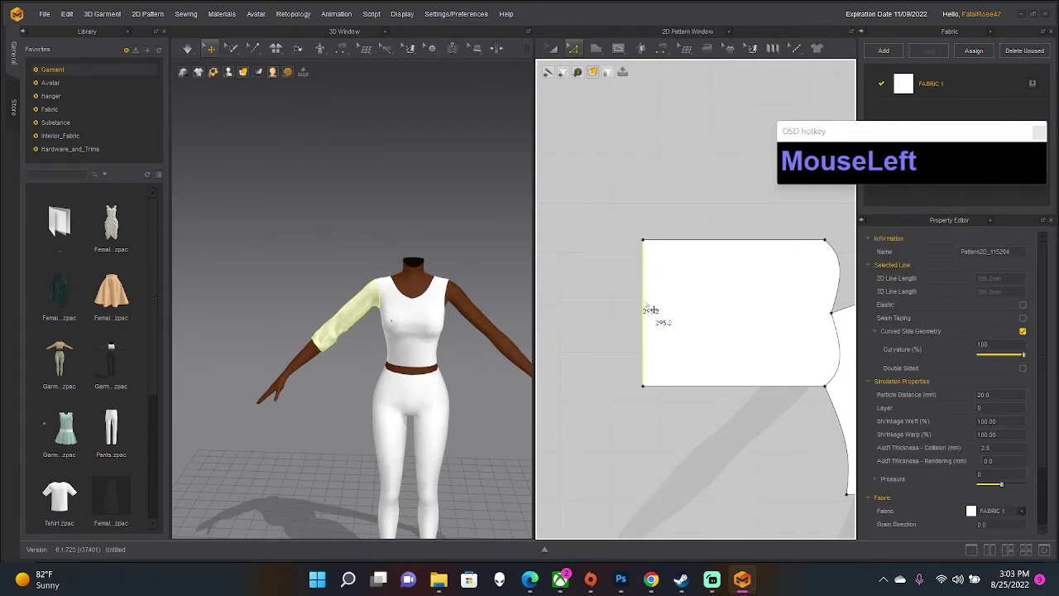
# Lengthen the sleeve by moving its hem edge outward in two moves until it reaches the wrist, and simulate it.
pyautogui.click(573, 48)
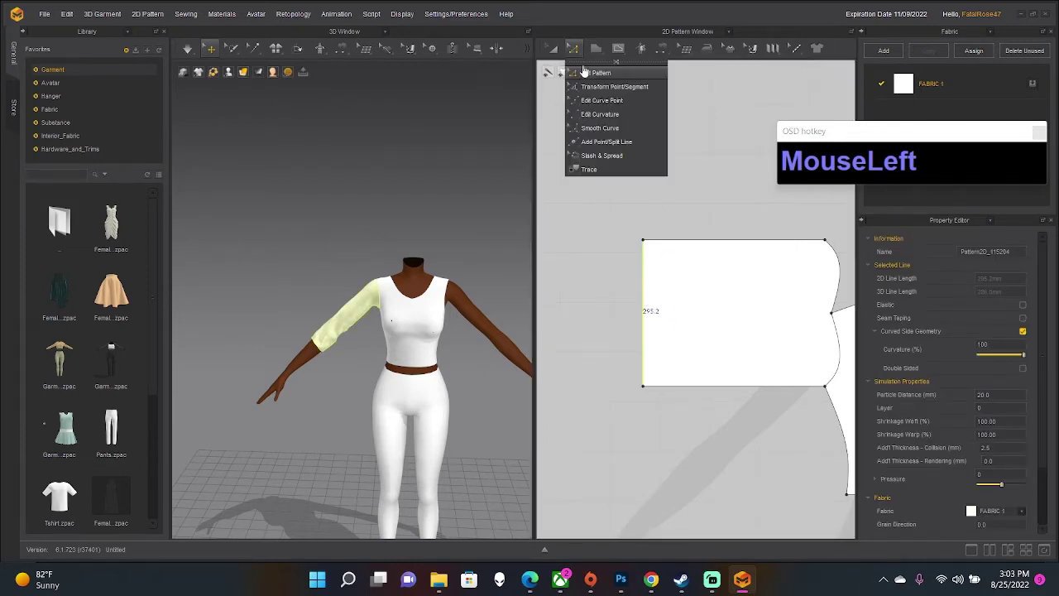
pyautogui.moveTo(645, 267); pyautogui.dragTo(588, 276)
pyautogui.click(653, 273)
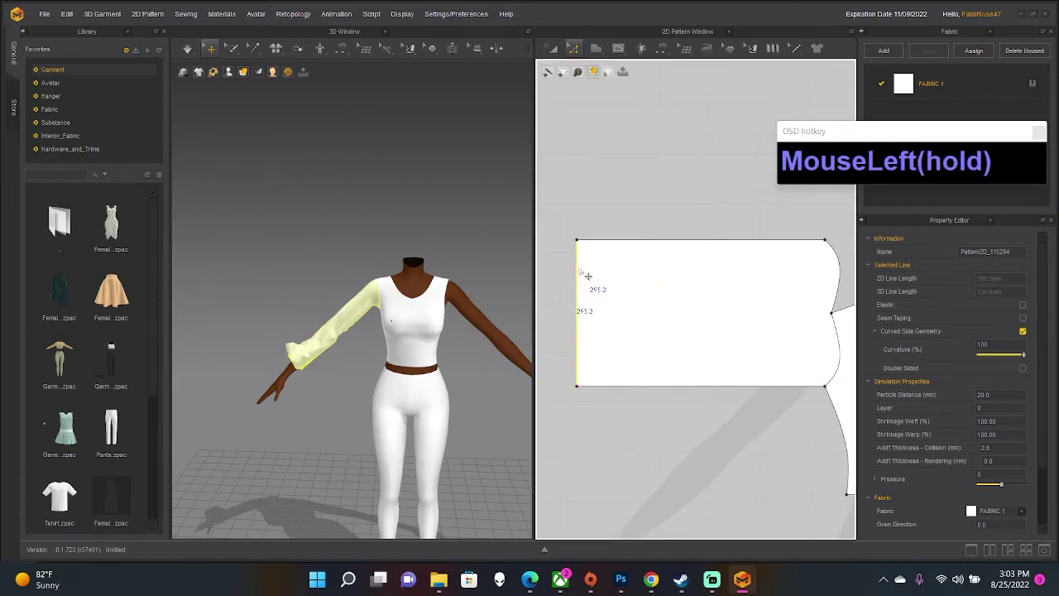
pyautogui.moveTo(589, 276); pyautogui.dragTo(725, 266, button='middle')
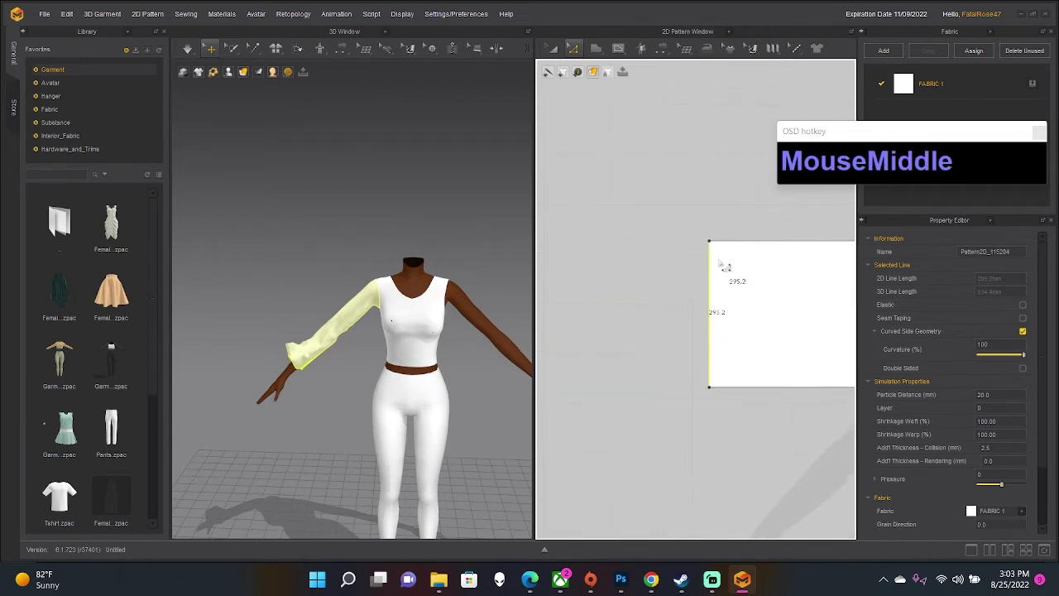
pyautogui.moveTo(717, 271); pyautogui.dragTo(662, 274)
pyautogui.press('space')
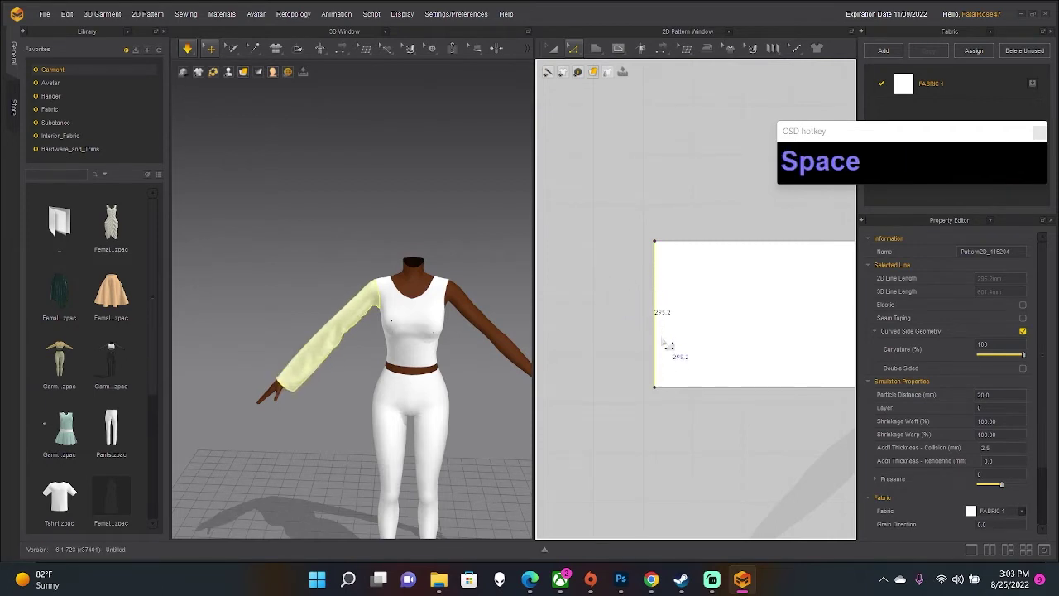
# Taper the sleeve toward the wrist by moving both hem corner points inward.
pyautogui.click(657, 387)
pyautogui.moveTo(656, 387); pyautogui.dragTo(656, 351)
pyautogui.click(659, 241)
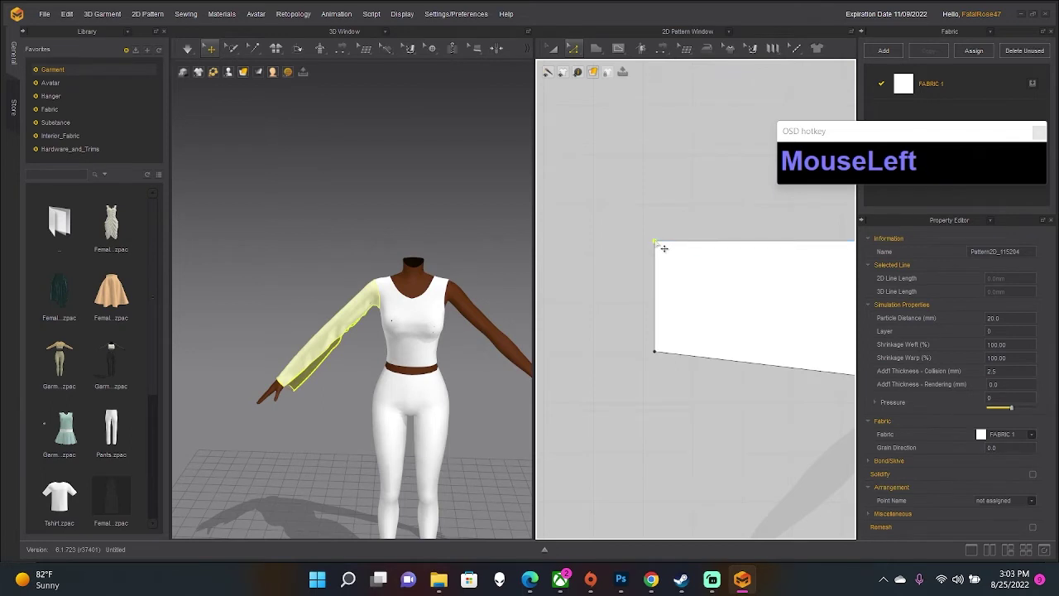
pyautogui.moveTo(664, 249); pyautogui.dragTo(659, 292)
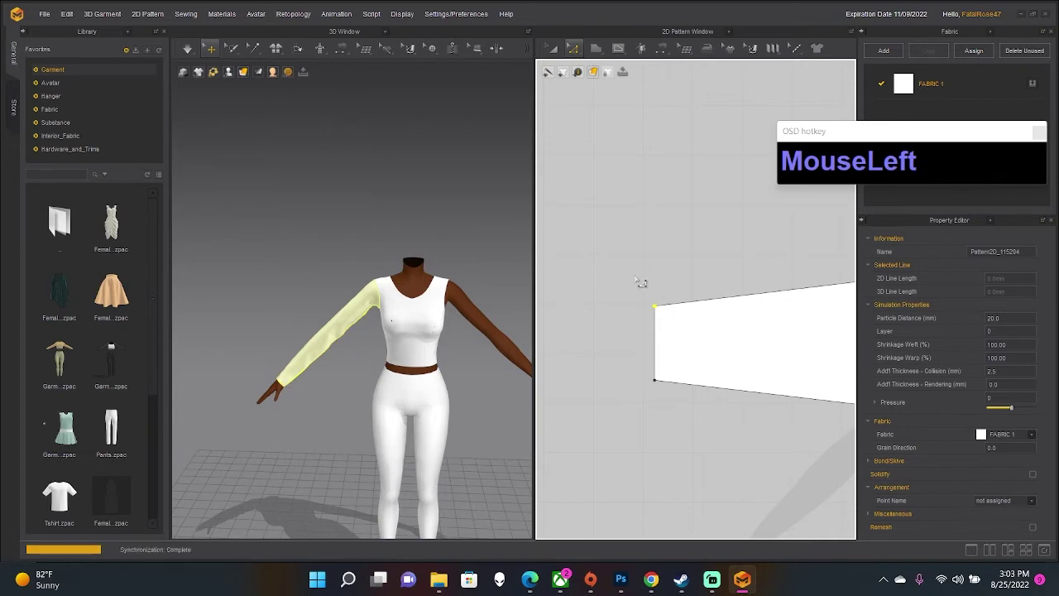
# Simulate the tapered sleeve and inspect its fit on the arm along with the pattern layout.
pyautogui.press('space')
pyautogui.moveTo(410, 408)
pyautogui.mouseDown(button='right')
pyautogui.moveTo(348, 346)
pyautogui.moveTo(415, 395)
pyautogui.mouseUp(button='right')
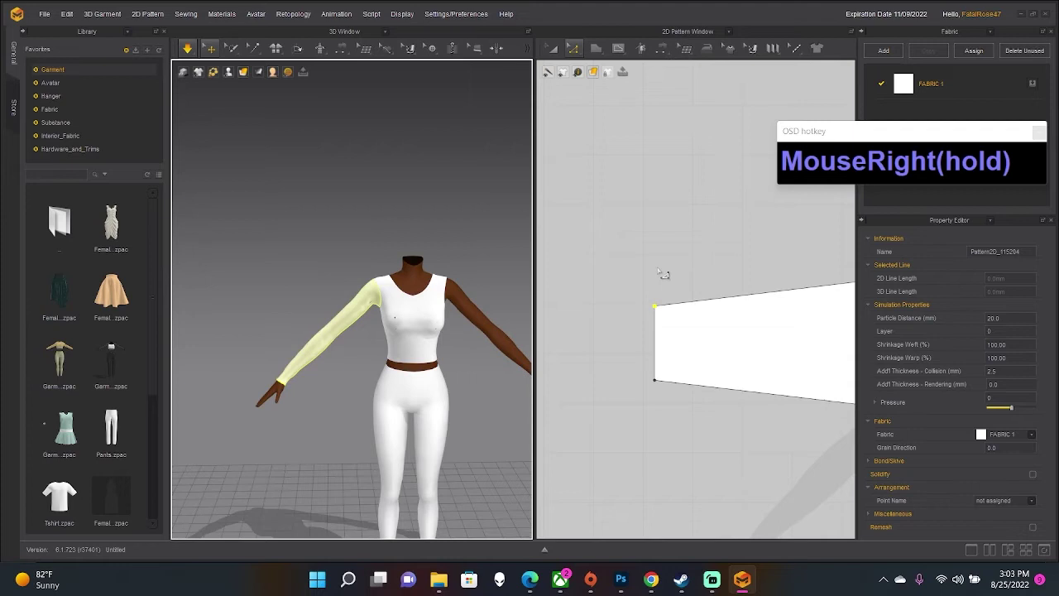
pyautogui.scroll(6, 662, 281)
pyautogui.moveTo(405, 398); pyautogui.dragTo(629, 312, button='right')
pyautogui.click(480, 360)
pyautogui.scroll(-4, 681, 328)
pyautogui.moveTo(681, 329); pyautogui.dragTo(553, 308, button='middle')
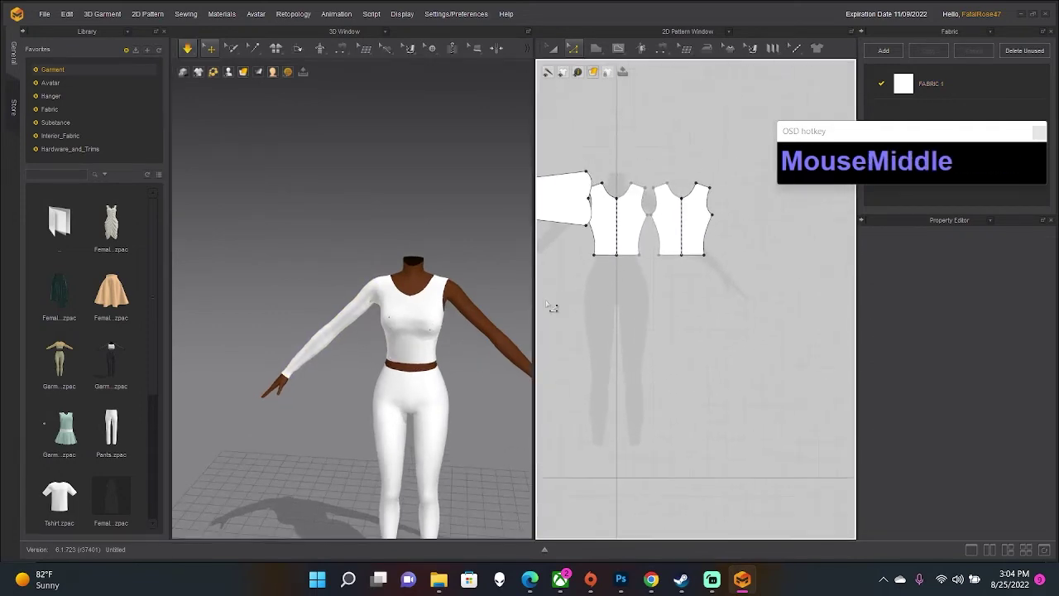
# Create a symmetric pattern of the tapered sleeve, place it below the bodice patterns, and move the original sleeve directly above the copy.
pyautogui.scroll(2, 635, 301)
pyautogui.moveTo(695, 296); pyautogui.dragTo(752, 296, button='middle')
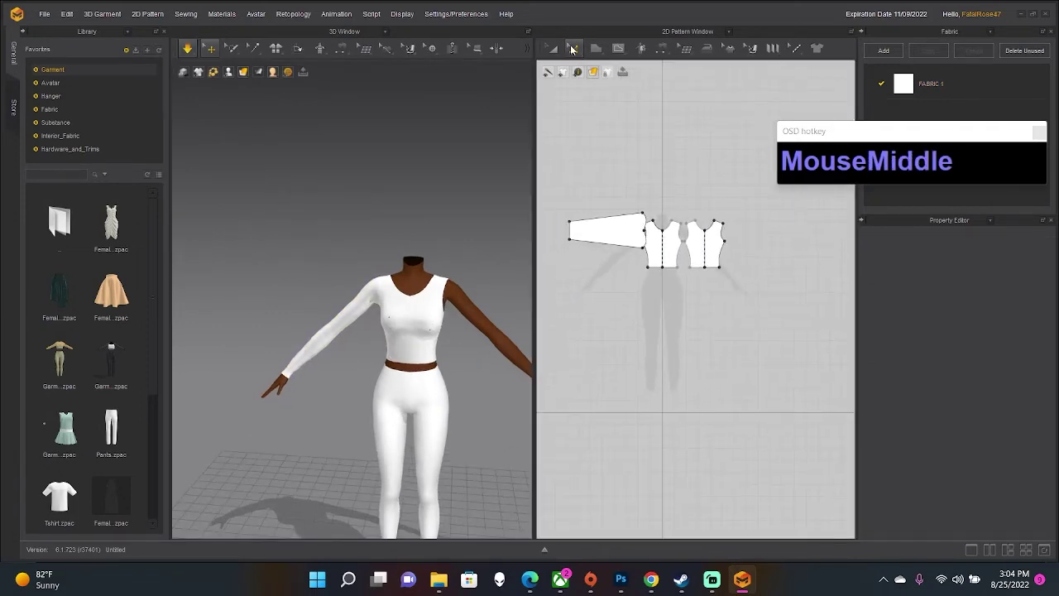
pyautogui.click(556, 51)
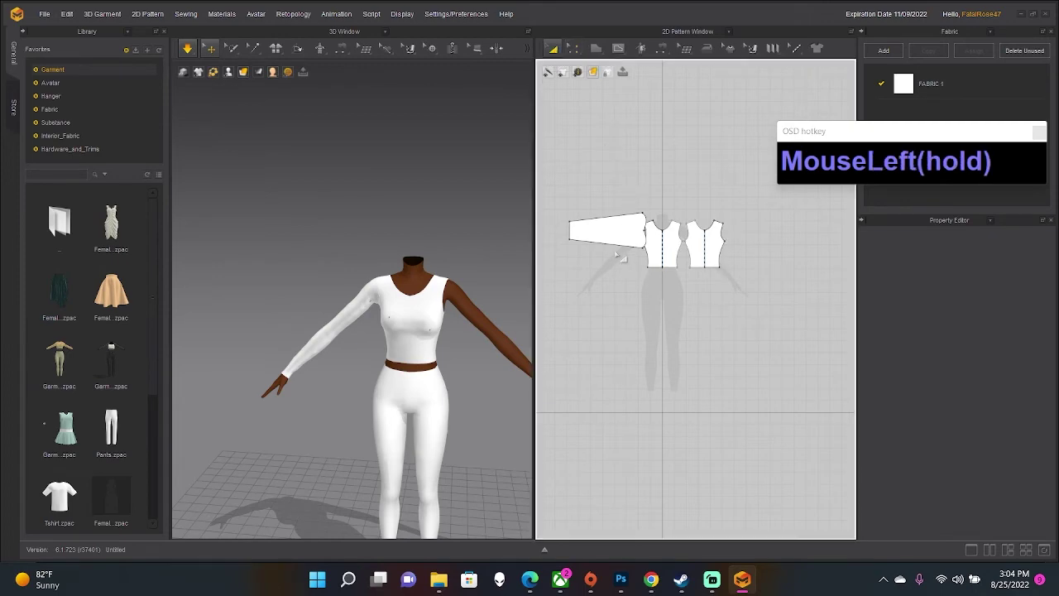
pyautogui.click(625, 225)
pyautogui.rightClick(627, 226)
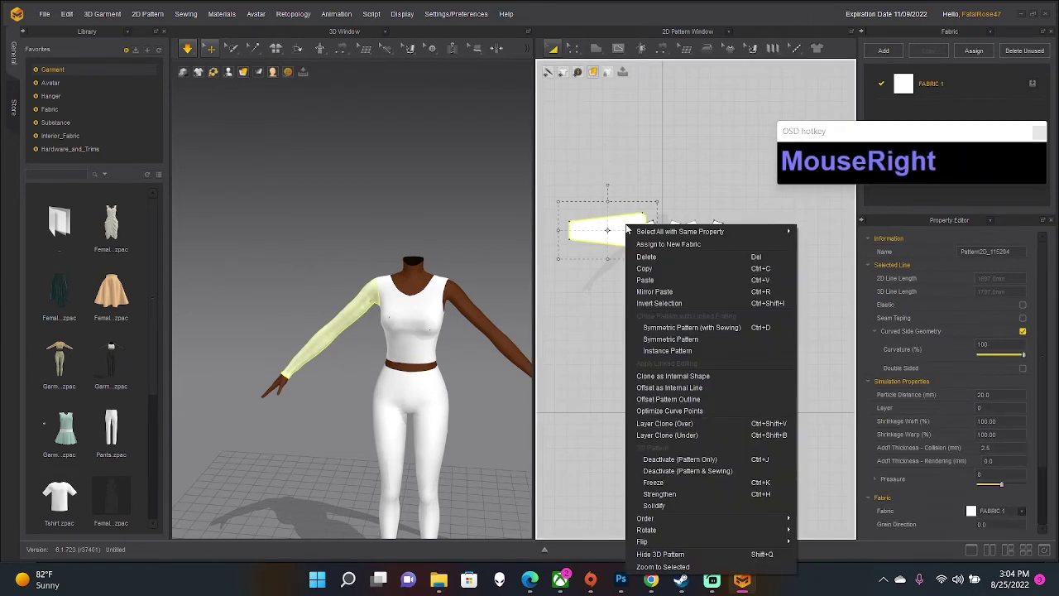
pyautogui.click(681, 342)
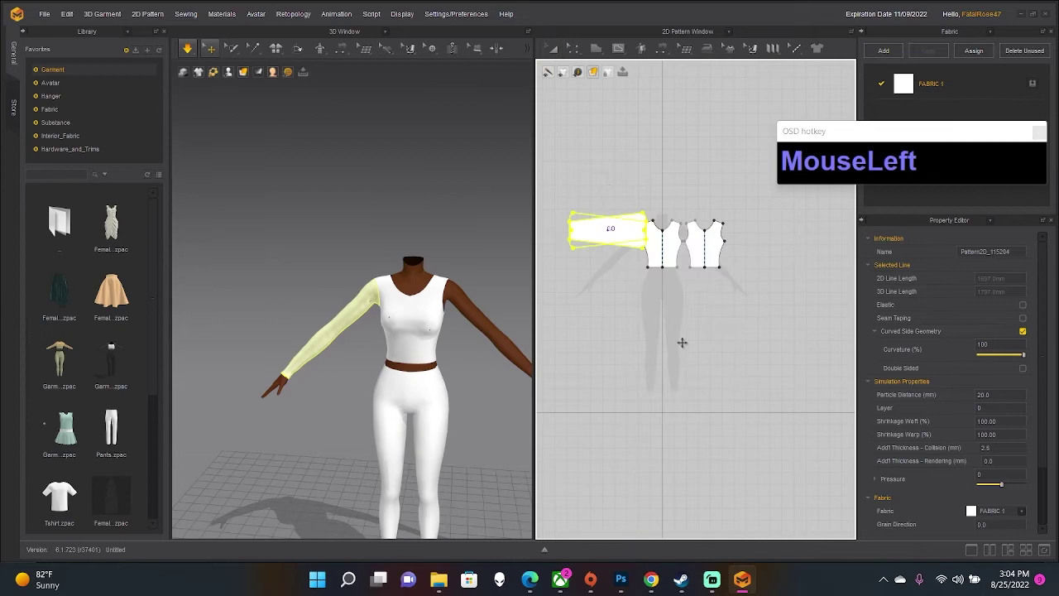
pyautogui.click(696, 357)
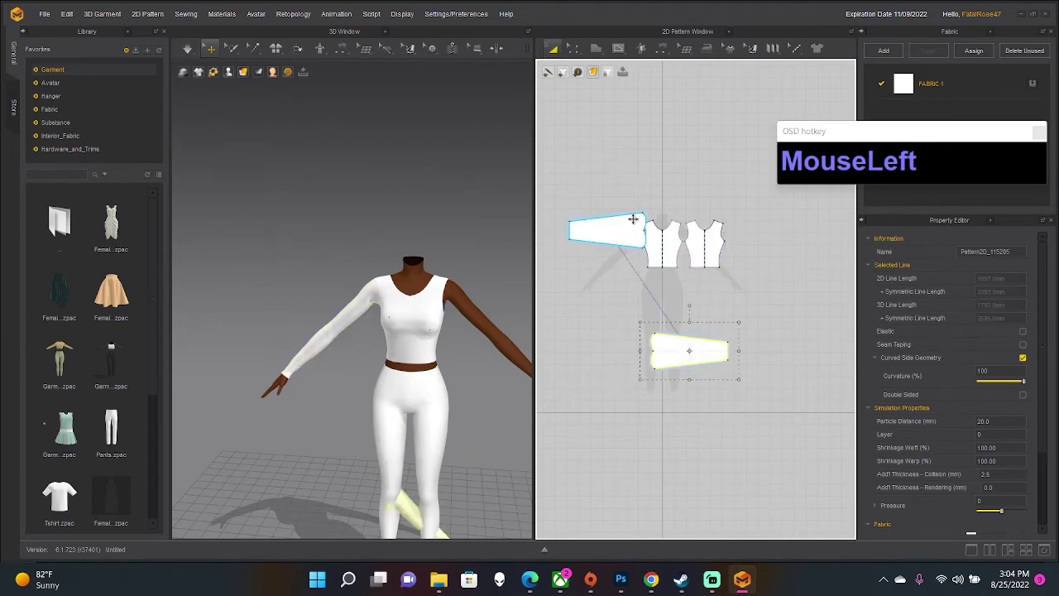
pyautogui.moveTo(629, 225); pyautogui.dragTo(717, 347)
# Move the mirrored sleeve in 3D from the body's legs up to the uncovered arm, aligning it from front and side.
pyautogui.moveTo(434, 528); pyautogui.dragTo(402, 395, button='middle')
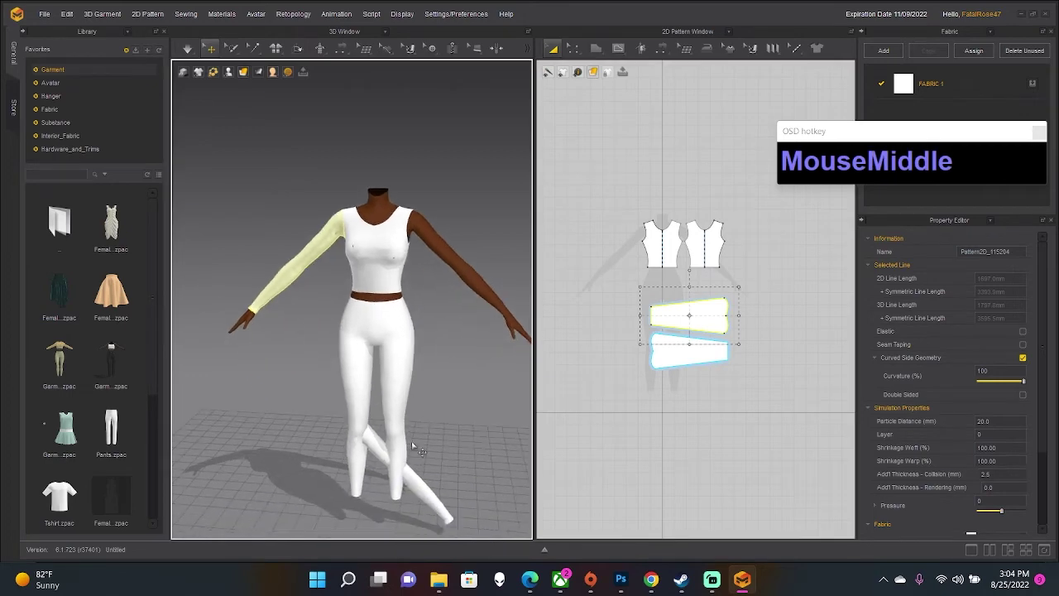
pyautogui.click(418, 484)
pyautogui.moveTo(422, 484); pyautogui.dragTo(491, 284)
pyautogui.moveTo(493, 265); pyautogui.dragTo(371, 227, button='right')
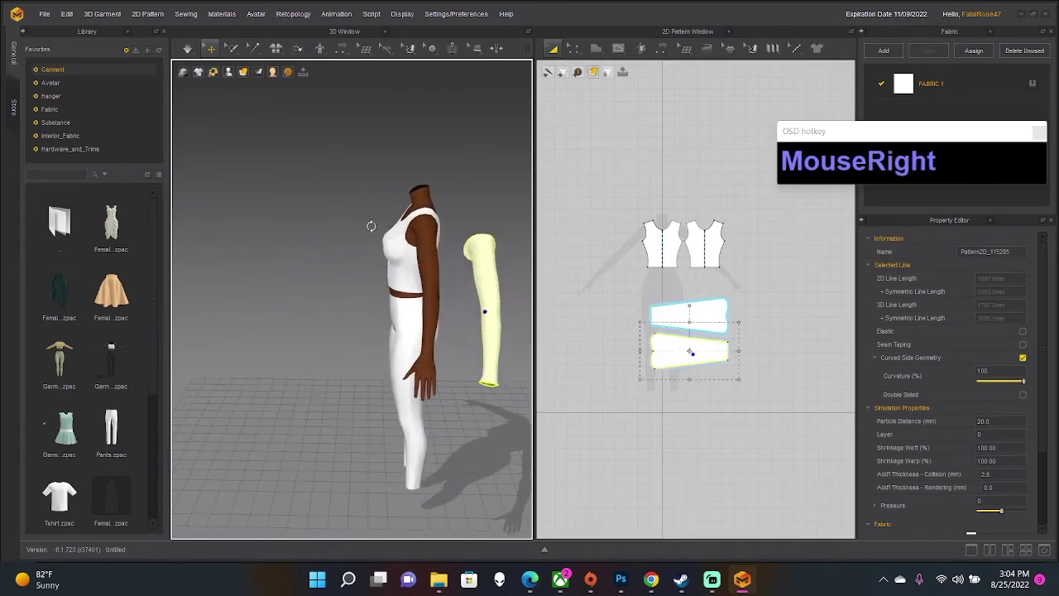
pyautogui.moveTo(485, 271); pyautogui.dragTo(426, 260)
pyautogui.moveTo(426, 260); pyautogui.dragTo(505, 266, button='right')
pyautogui.moveTo(463, 276)
pyautogui.mouseDown()
pyautogui.moveTo(442, 273)
pyautogui.moveTo(463, 263)
pyautogui.mouseUp()
pyautogui.moveTo(463, 263); pyautogui.dragTo(352, 265, button='right')
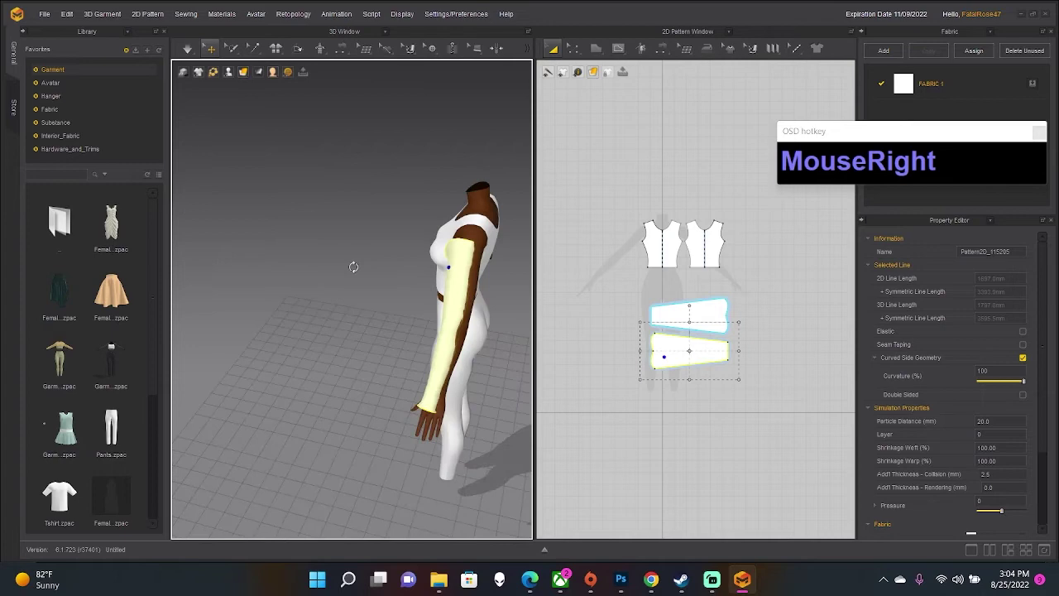
# Fine-tune the mirrored sleeve's 3D position so it surrounds the arm just below the bodice armhole.
pyautogui.scroll(-2, 393, 272)
pyautogui.moveTo(392, 273); pyautogui.dragTo(263, 242, button='middle')
pyautogui.moveTo(263, 242); pyautogui.dragTo(330, 221, button='right')
pyautogui.click(331, 216)
pyautogui.moveTo(331, 216); pyautogui.dragTo(348, 208)
pyautogui.moveTo(347, 208); pyautogui.dragTo(461, 158, button='right')
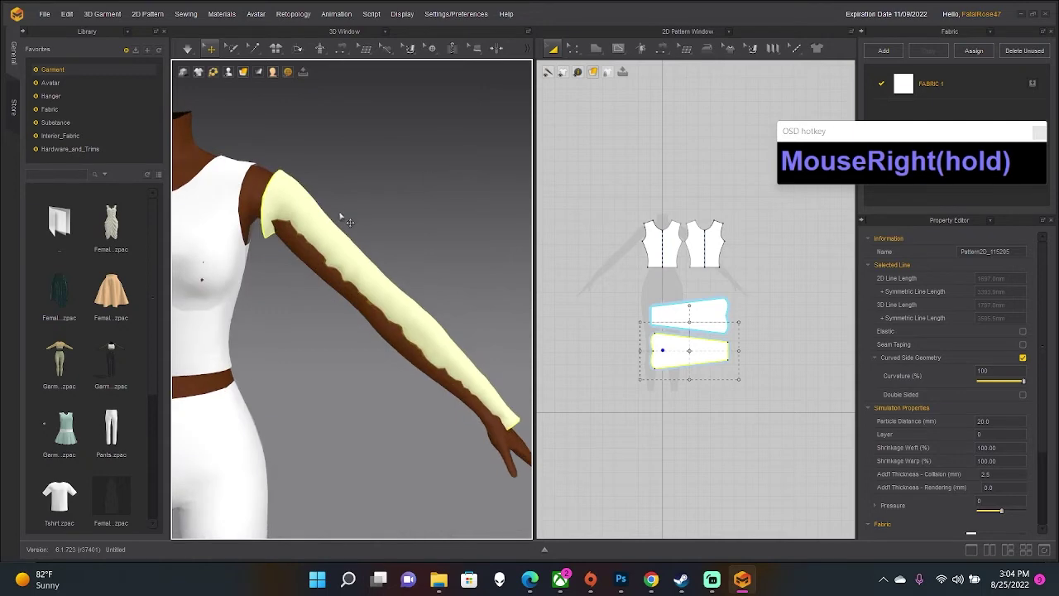
pyautogui.moveTo(329, 217); pyautogui.dragTo(326, 228)
pyautogui.moveTo(336, 216); pyautogui.dragTo(329, 243, button='right')
pyautogui.scroll(2, 374, 190)
pyautogui.scroll(-6, 370, 178)
pyautogui.moveTo(397, 196); pyautogui.dragTo(416, 159, button='middle')
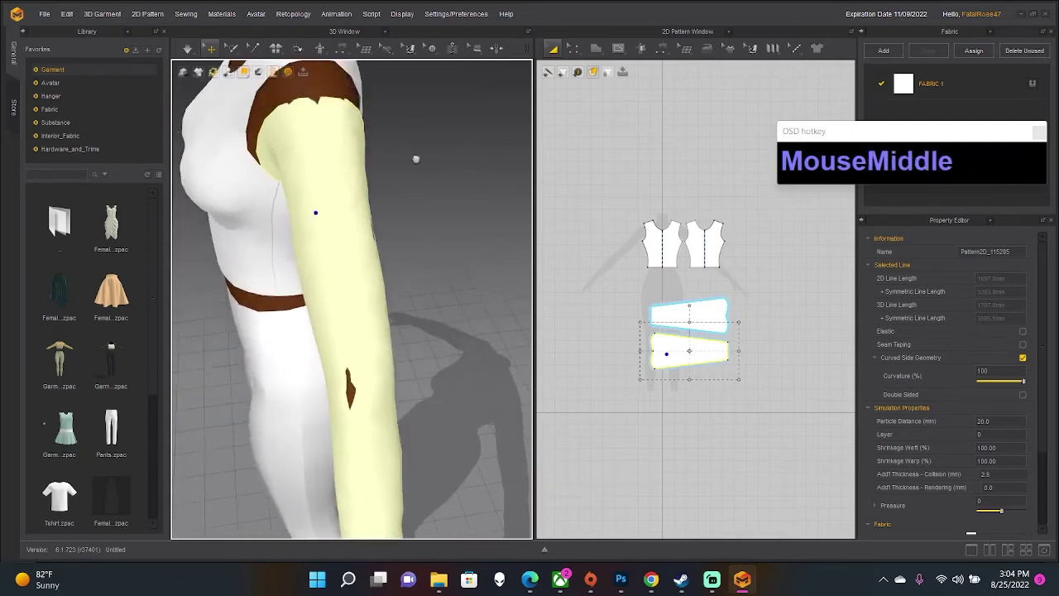
# Sew the mirrored sleeve's cap to the front and back armhole edges of the bodice with Segment Sewing.
pyautogui.scroll(-2, 433, 310)
pyautogui.moveTo(433, 309); pyautogui.dragTo(404, 286, button='middle')
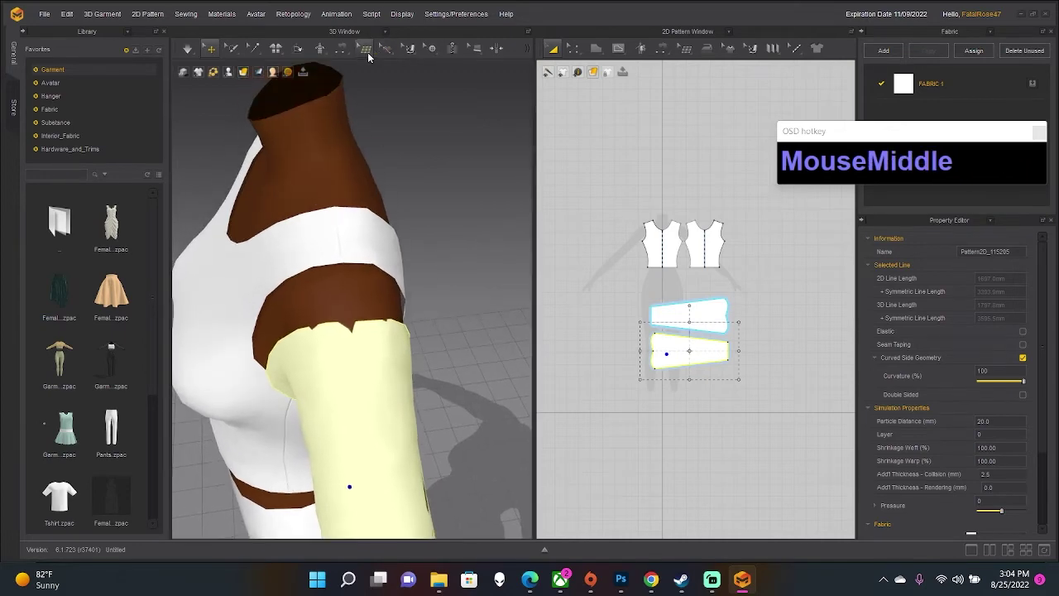
pyautogui.click(365, 73)
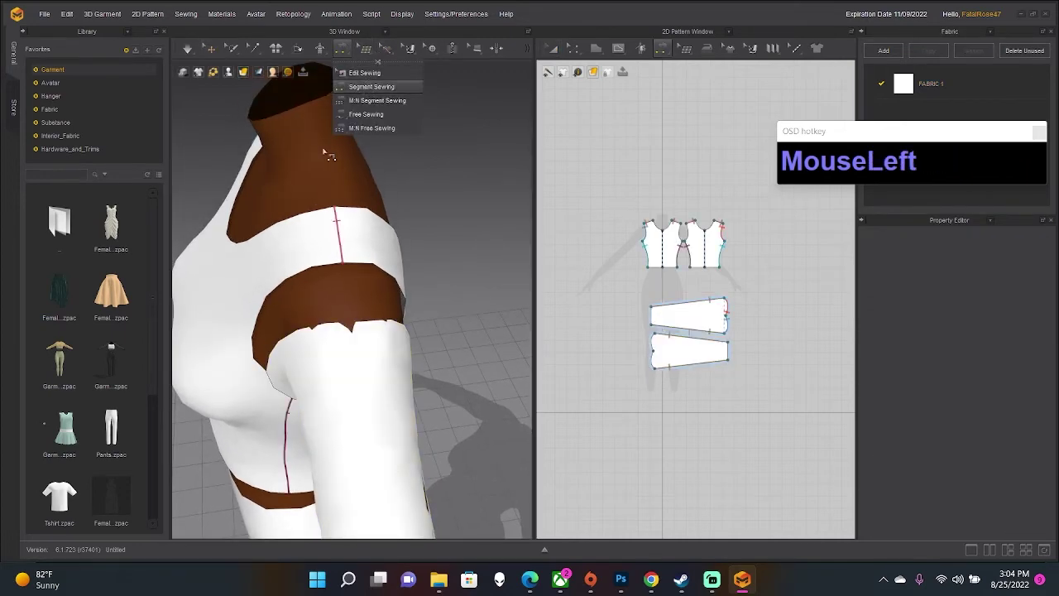
pyautogui.click(320, 327)
pyautogui.click(290, 283)
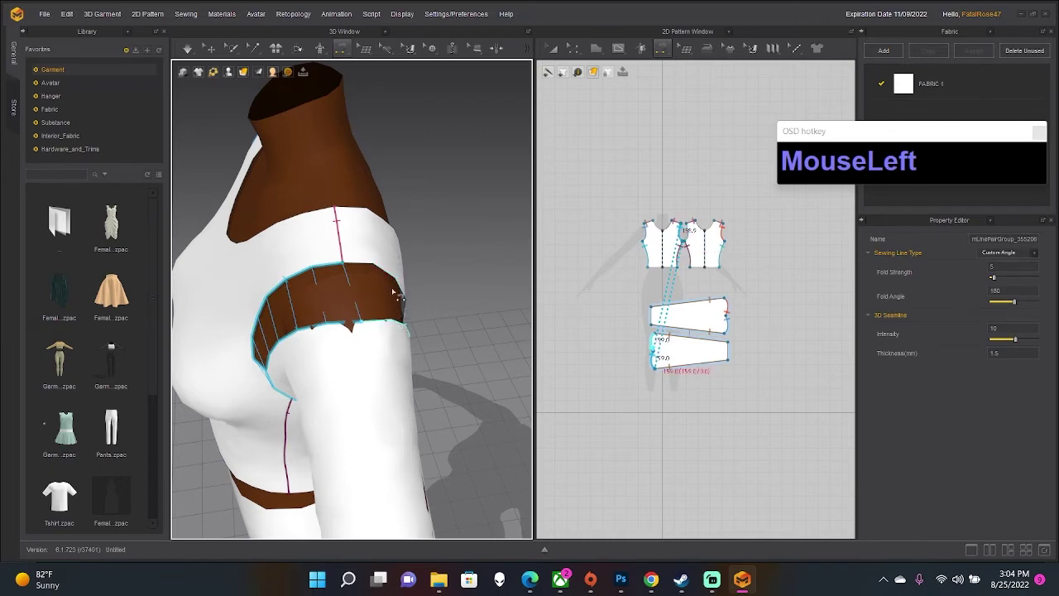
pyautogui.click(392, 279)
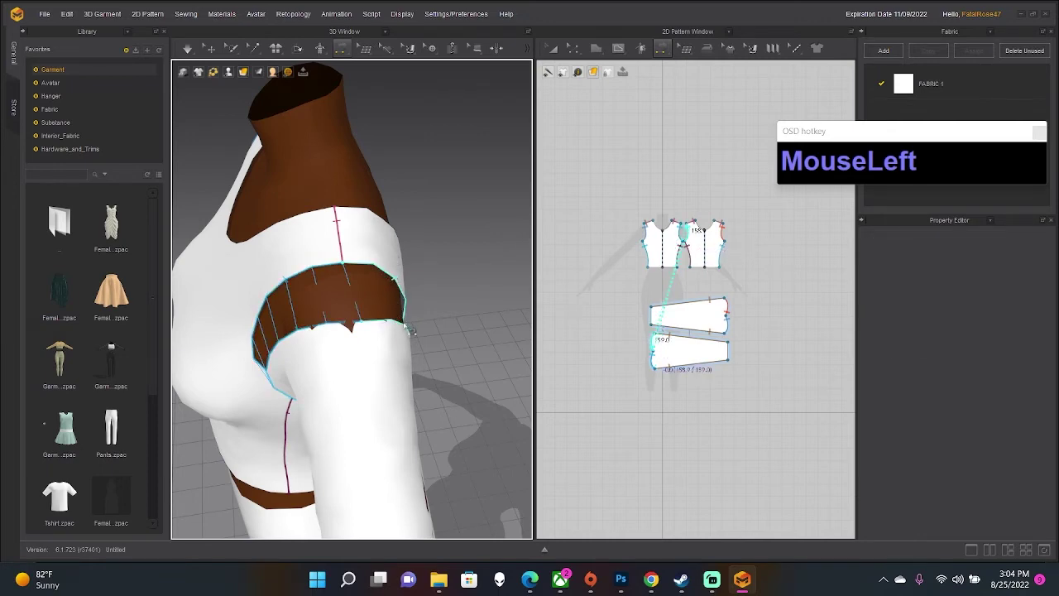
pyautogui.moveTo(409, 330); pyautogui.dragTo(458, 320)
# Simulate the sewn sleeve and pull its cloth at the wrist, forearm and upper arm so it settles over the arm.
pyautogui.press('space')
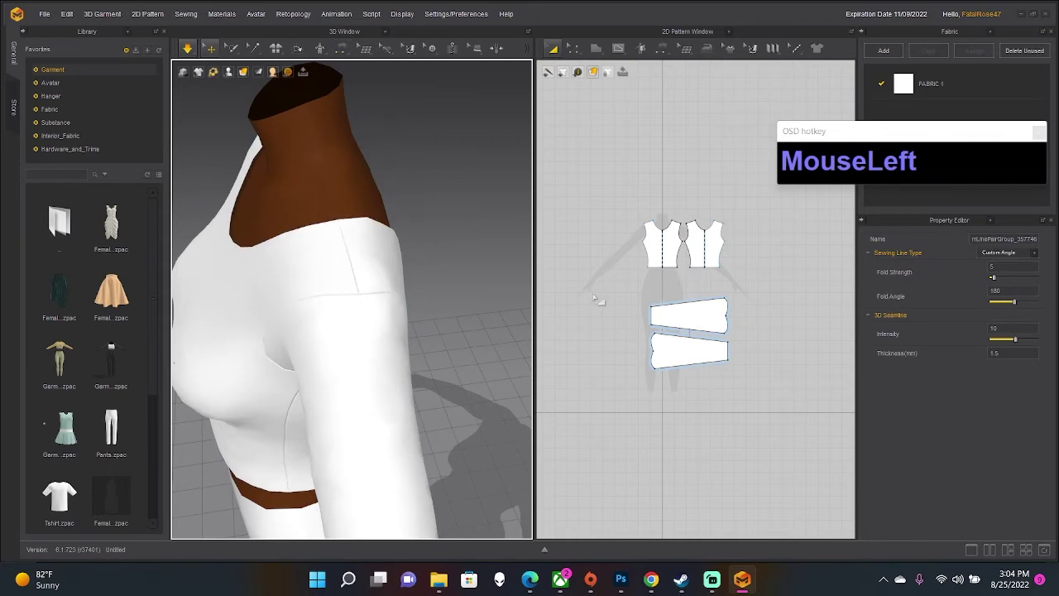
pyautogui.moveTo(526, 335); pyautogui.dragTo(356, 430, button='right')
pyautogui.scroll(5, 300, 388)
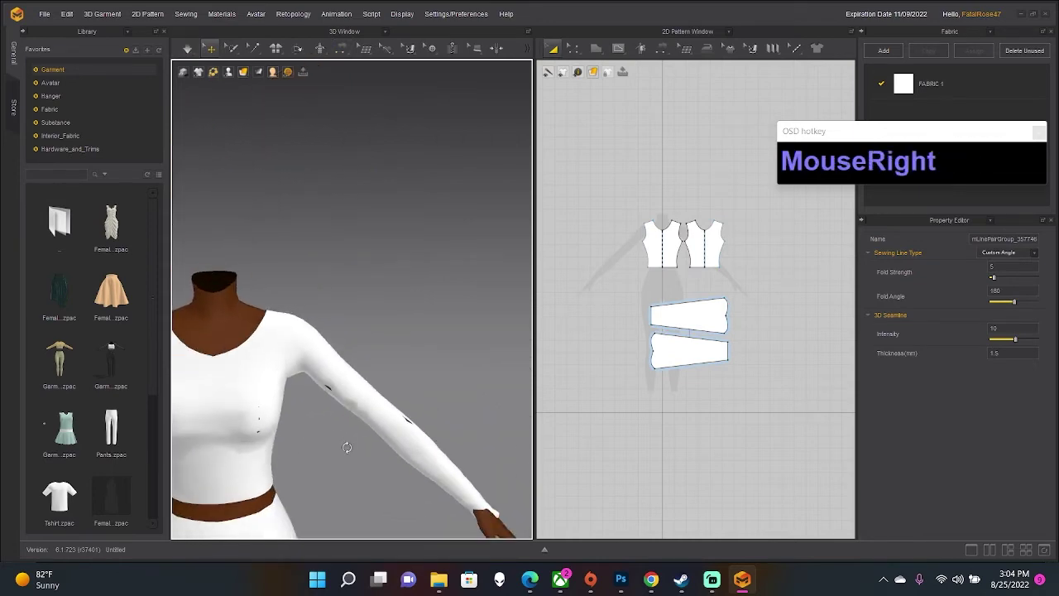
pyautogui.moveTo(356, 430); pyautogui.dragTo(403, 277, button='middle')
pyautogui.moveTo(403, 277); pyautogui.dragTo(365, 323, button='right')
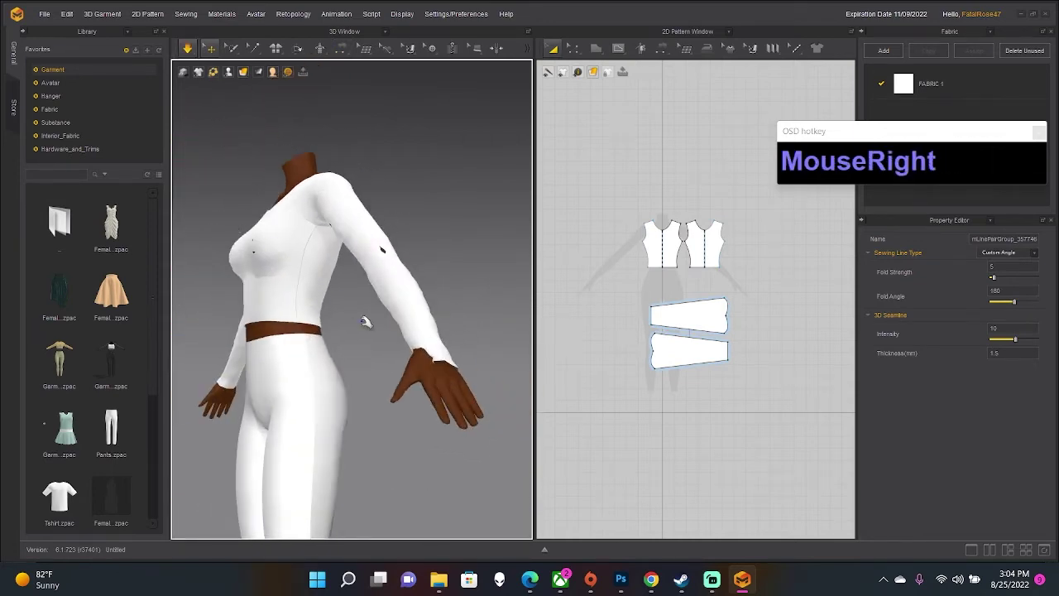
pyautogui.moveTo(416, 348); pyautogui.dragTo(401, 304)
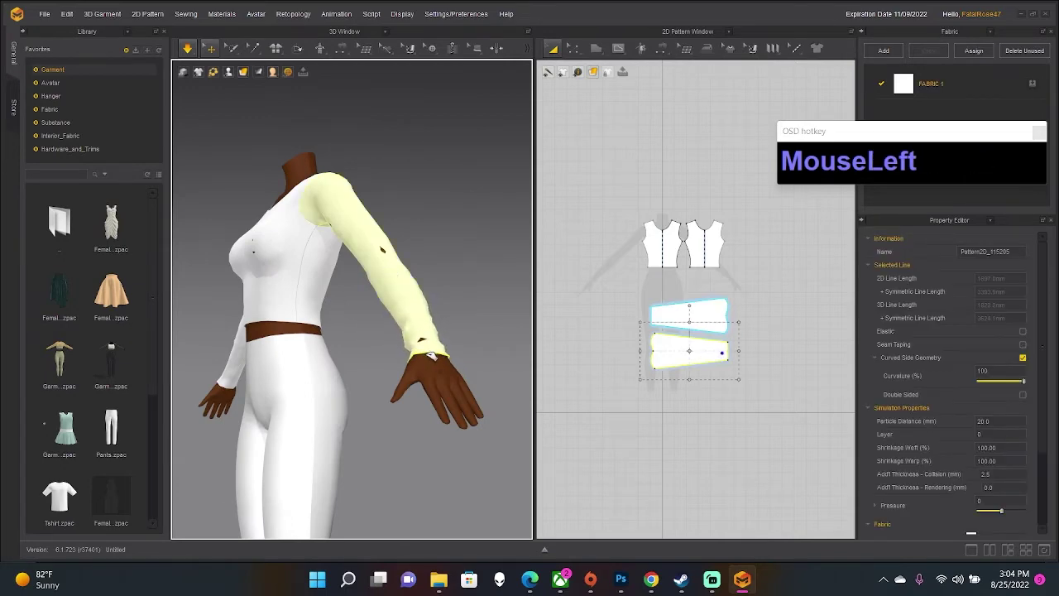
pyautogui.click(437, 240)
pyautogui.moveTo(437, 240); pyautogui.dragTo(486, 310, button='right')
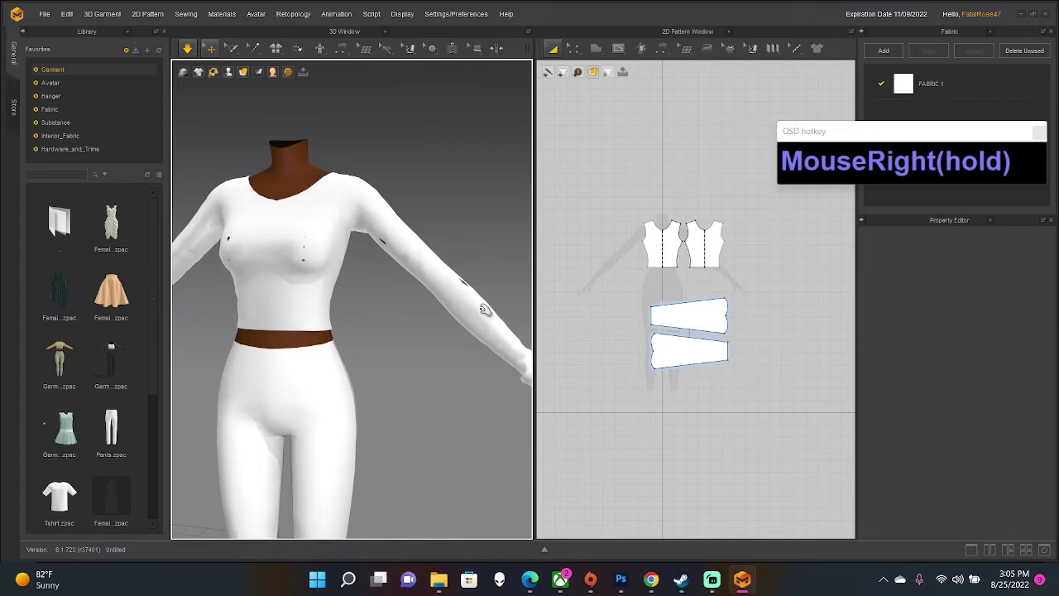
pyautogui.click(479, 307)
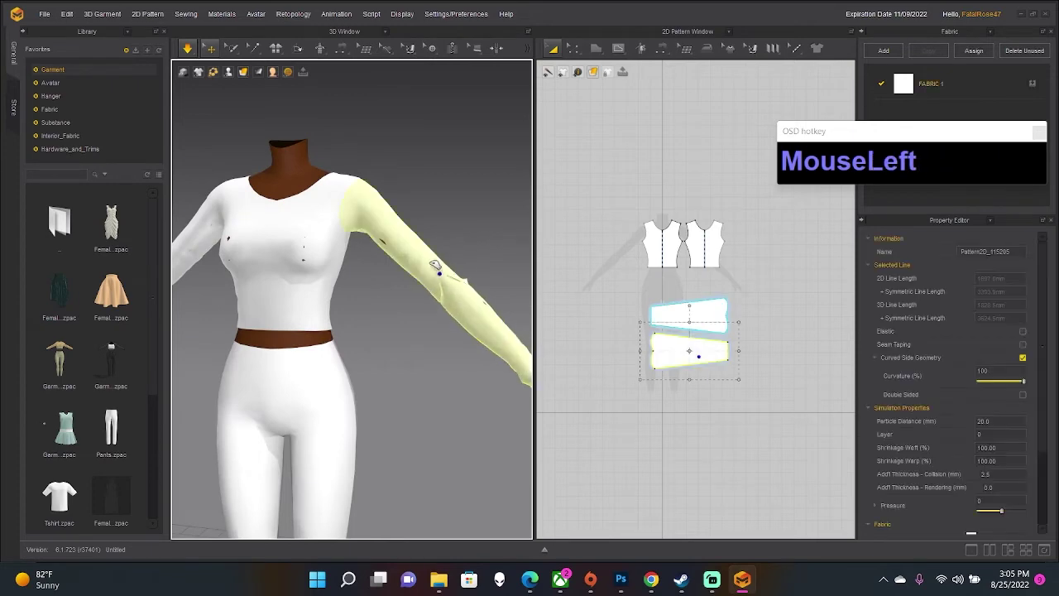
pyautogui.click(433, 334)
pyautogui.moveTo(433, 334); pyautogui.dragTo(406, 341, button='right')
pyautogui.moveTo(405, 342); pyautogui.dragTo(461, 340, button='middle')
pyautogui.scroll(4, 454, 352)
pyautogui.moveTo(446, 357); pyautogui.dragTo(446, 357, button='right')
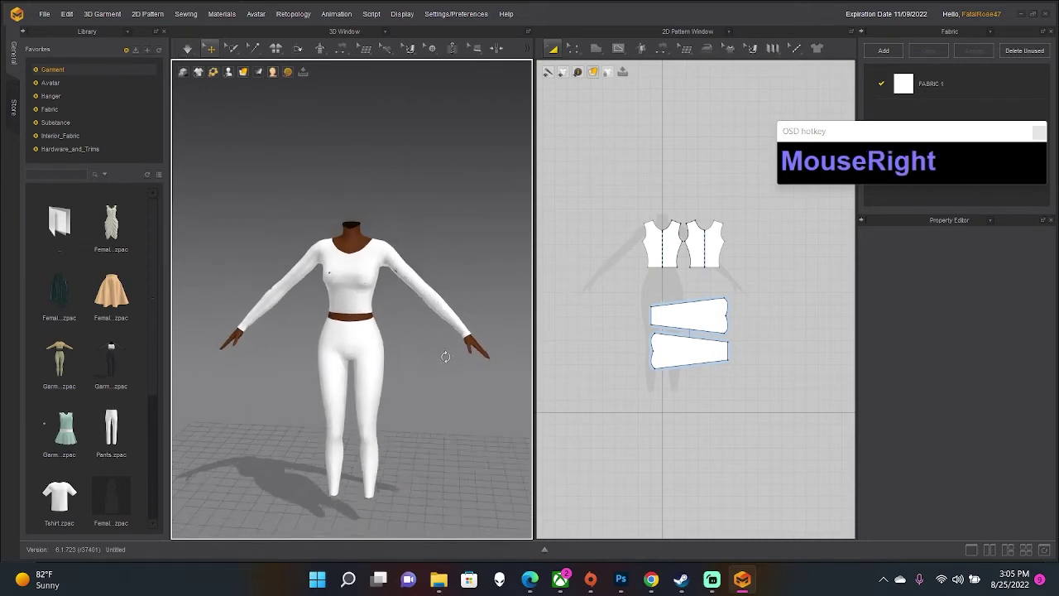
pyautogui.scroll(-5, 445, 357)
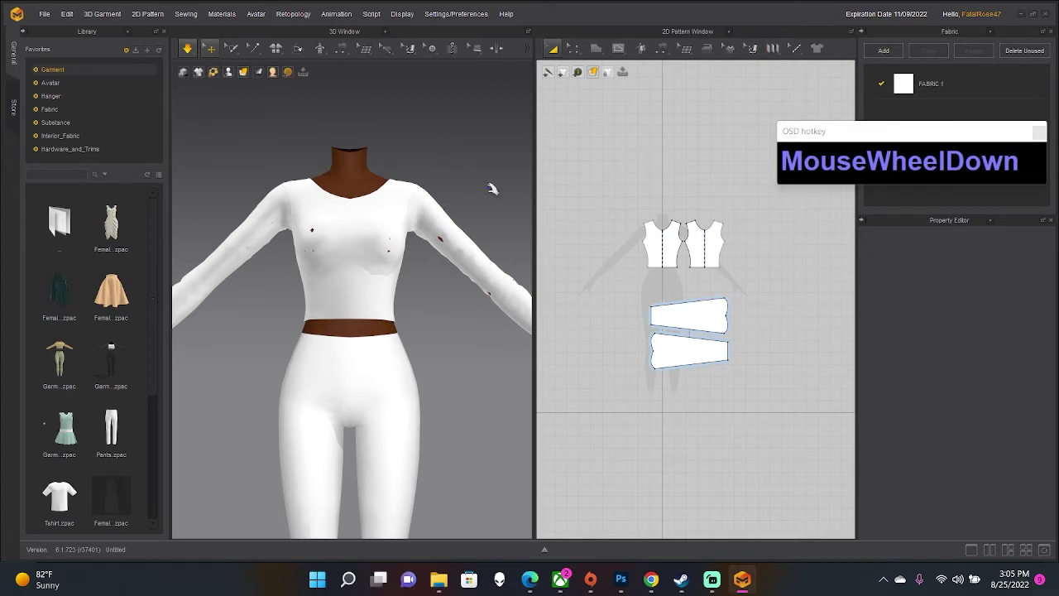
pyautogui.click(383, 185)
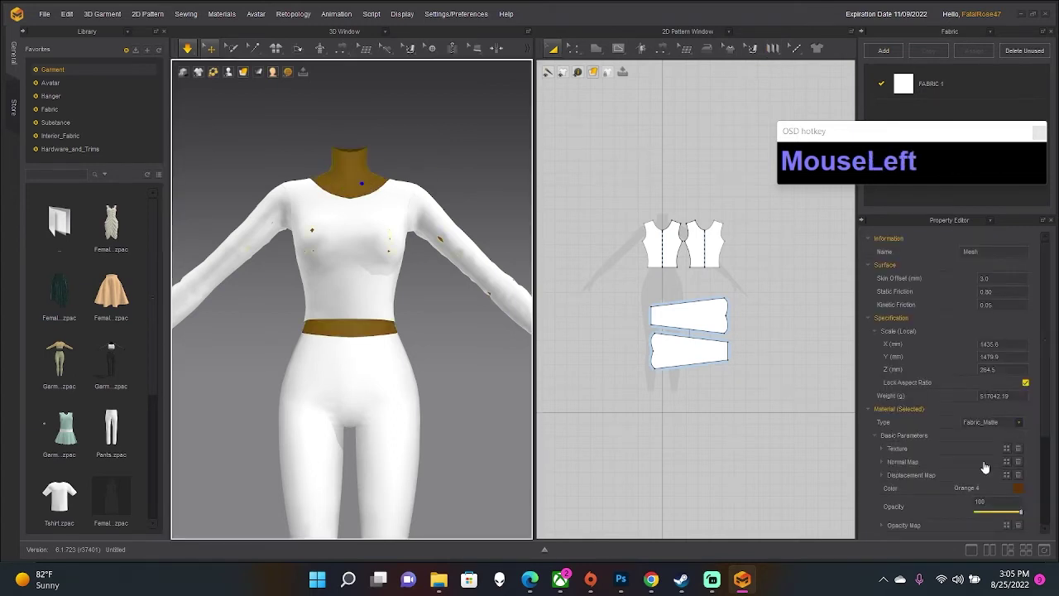
pyautogui.scroll(-1, 947, 494)
pyautogui.scroll(-3, 978, 445)
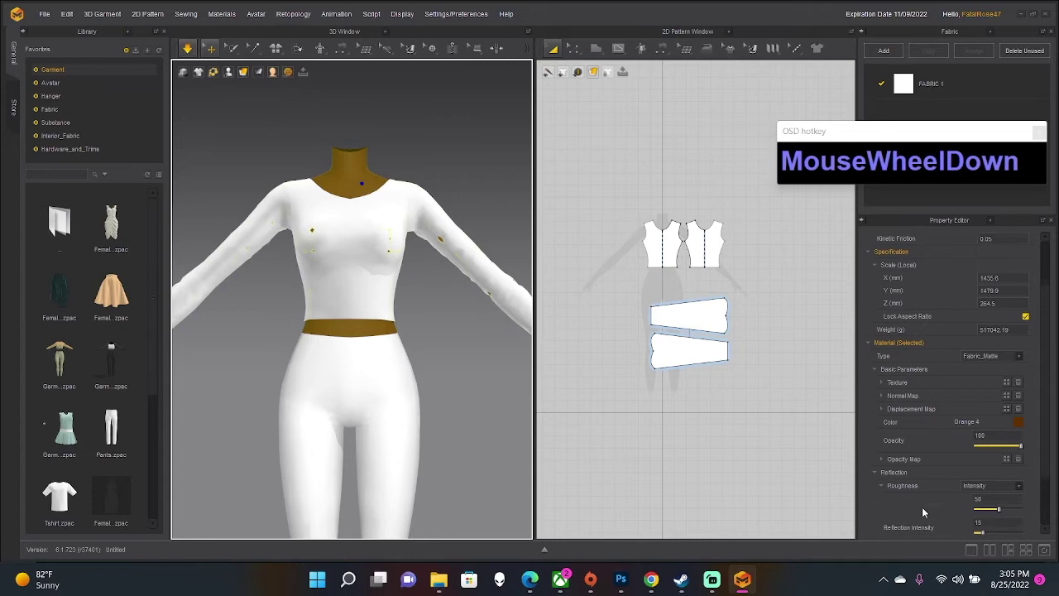
# Enable Remesh on all bodice and sleeve patterns and simulate the garment.
pyautogui.moveTo(797, 430); pyautogui.dragTo(616, 195)
pyautogui.scroll(-2, 958, 484)
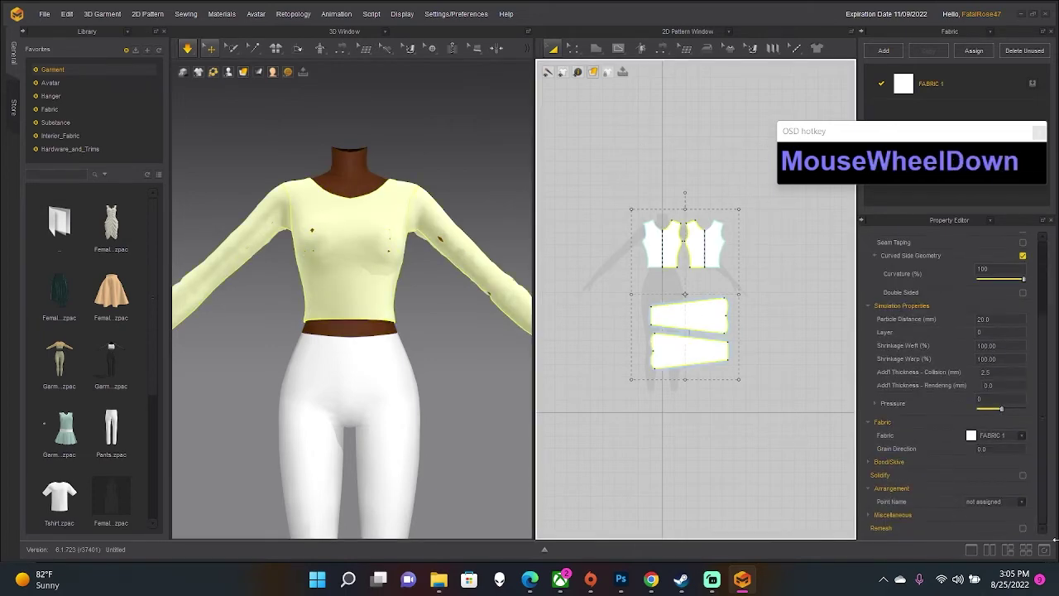
pyautogui.click(1023, 529)
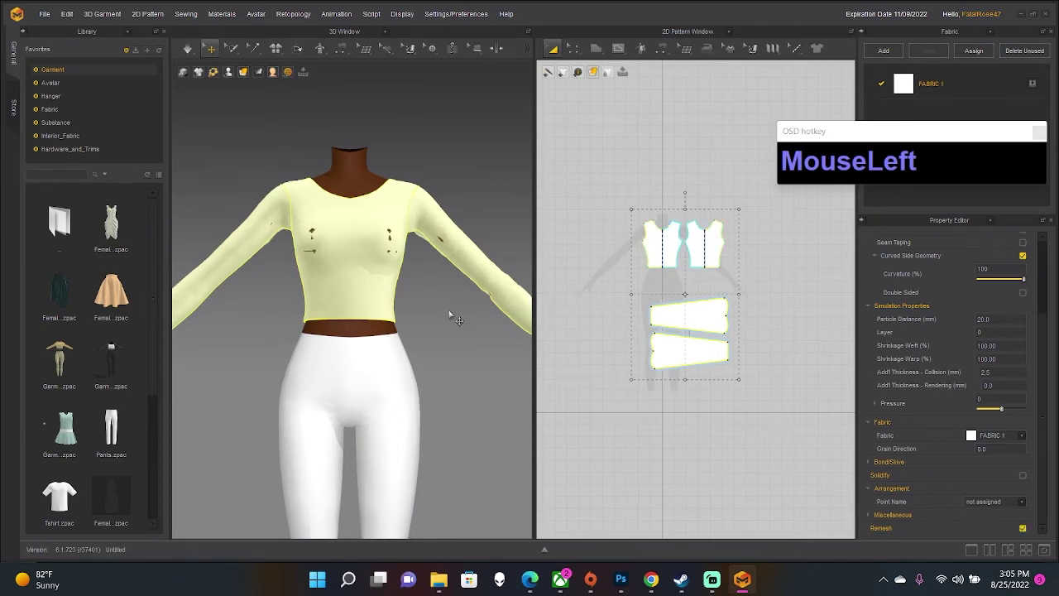
pyautogui.press('space')
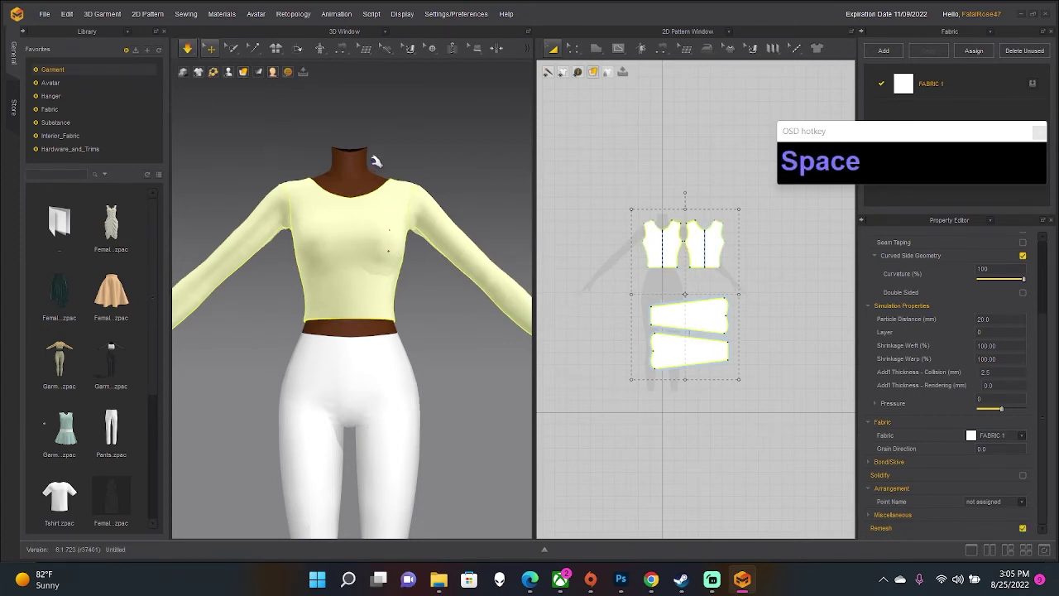
# Turn on Smooth Avatar smoothing for the body mesh and set its division level to 2.
pyautogui.click(361, 171)
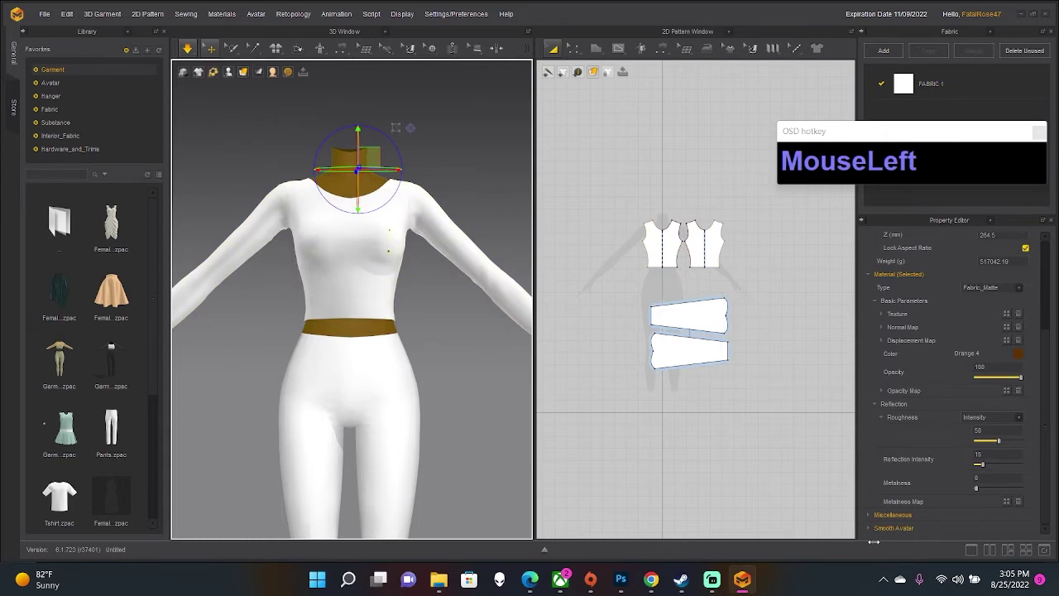
pyautogui.click(869, 529)
pyautogui.scroll(-1, 994, 442)
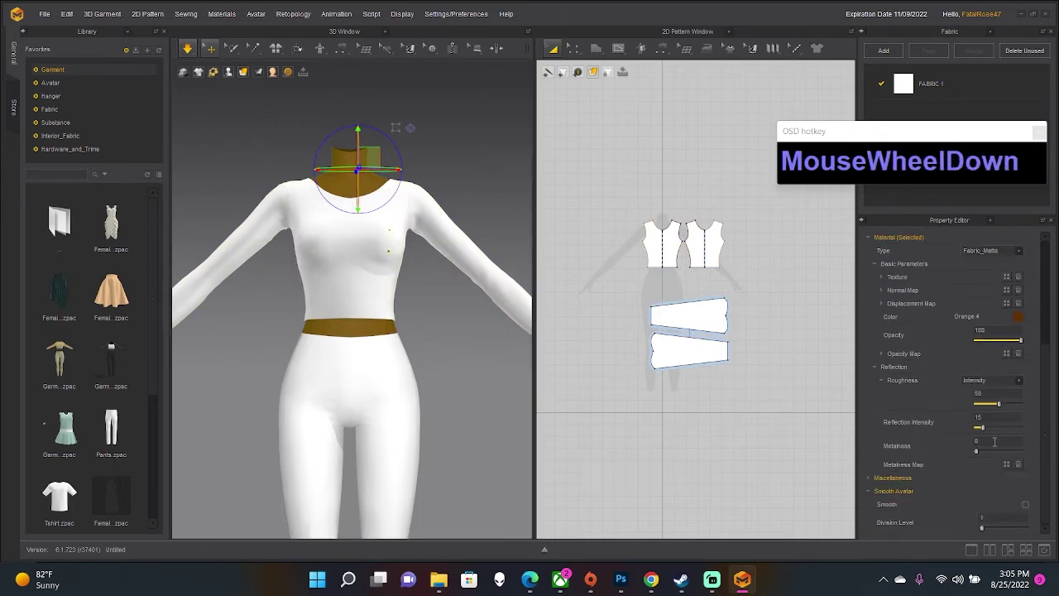
pyautogui.click(1026, 506)
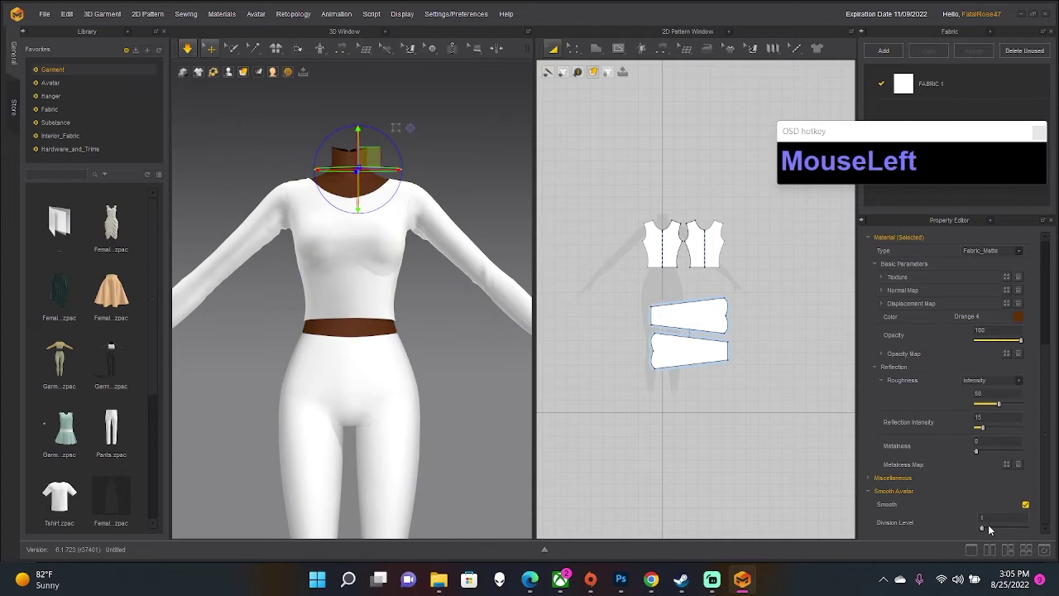
pyautogui.moveTo(992, 514); pyautogui.dragTo(952, 499)
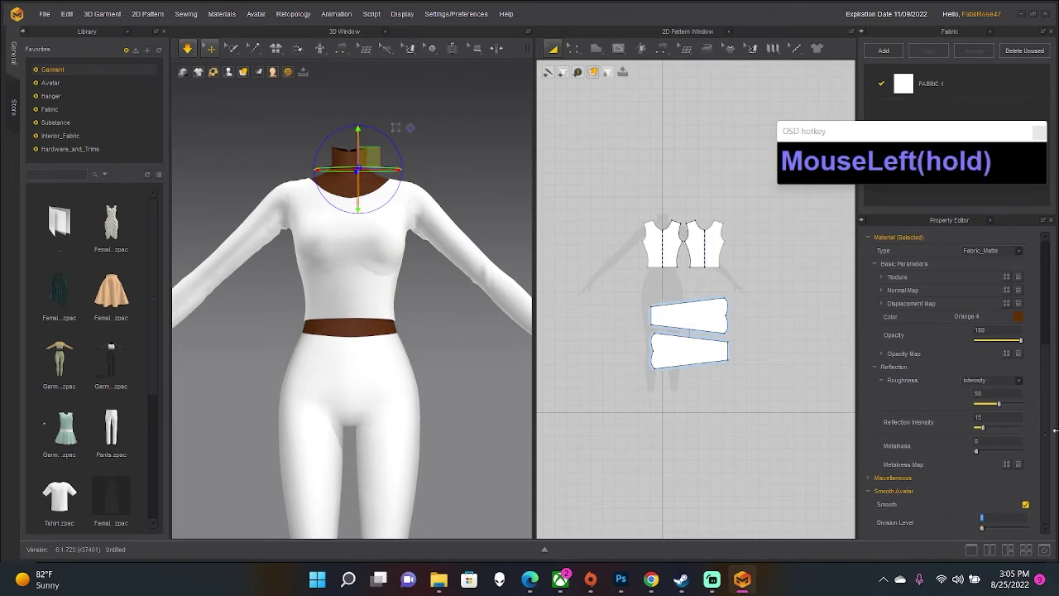
pyautogui.write('2')
pyautogui.press('Return')
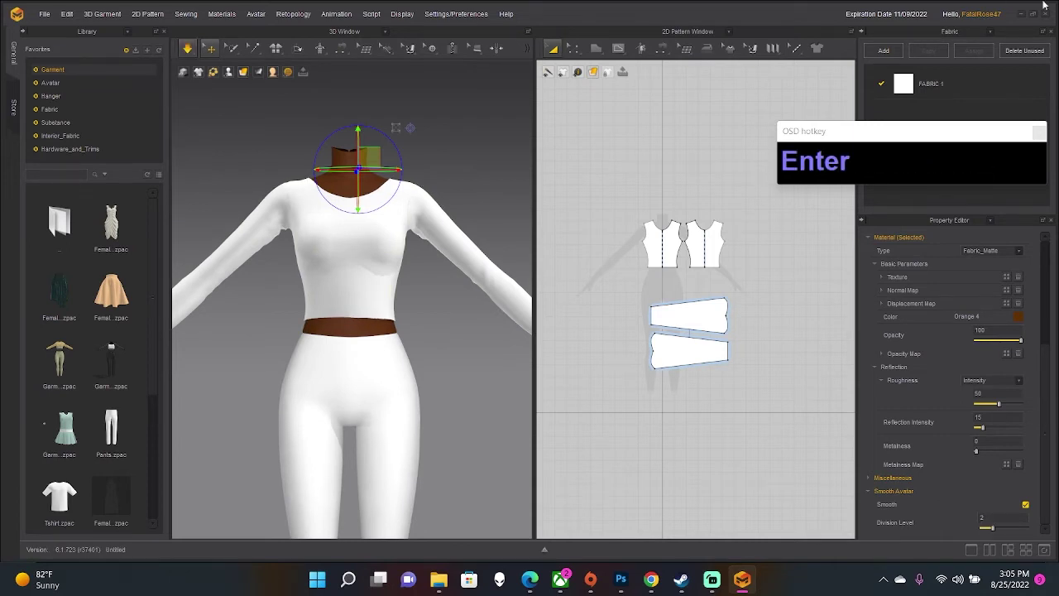
# Deselect the body mesh and examine the shirt's overall fit and the sleeve end at the wrist.
pyautogui.click(501, 402)
pyautogui.scroll(3, 480, 407)
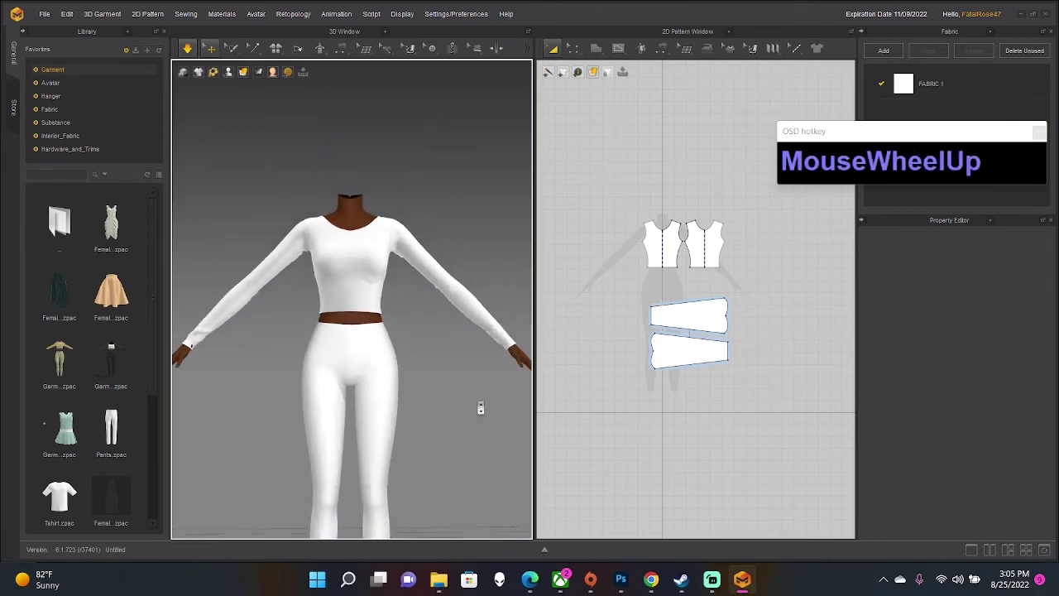
pyautogui.moveTo(480, 406); pyautogui.dragTo(456, 414, button='right')
pyautogui.scroll(2, 213, 355)
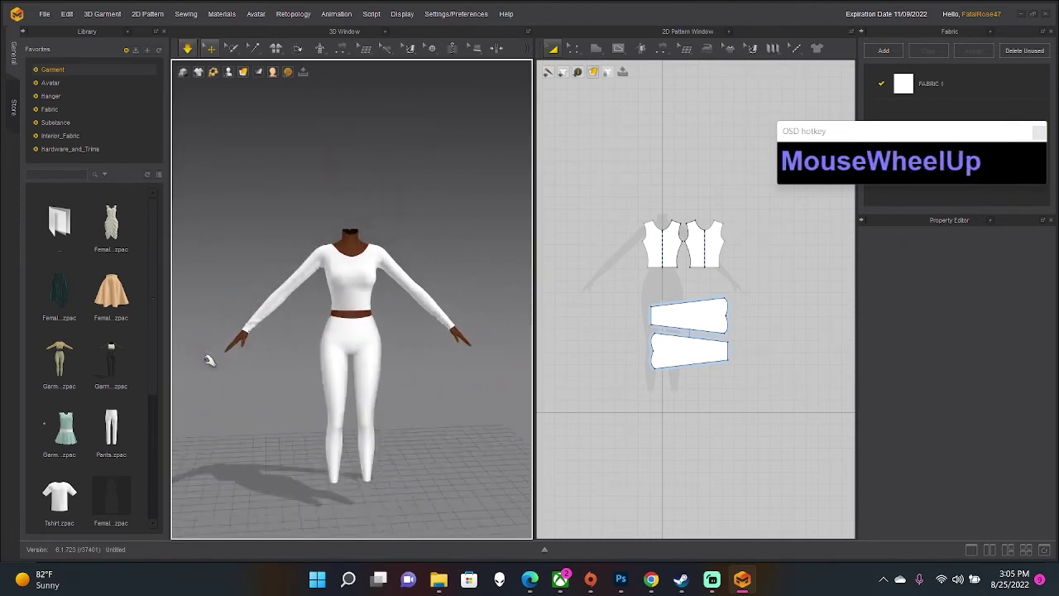
pyautogui.scroll(-4, 241, 350)
pyautogui.moveTo(241, 350); pyautogui.dragTo(295, 367, button='middle')
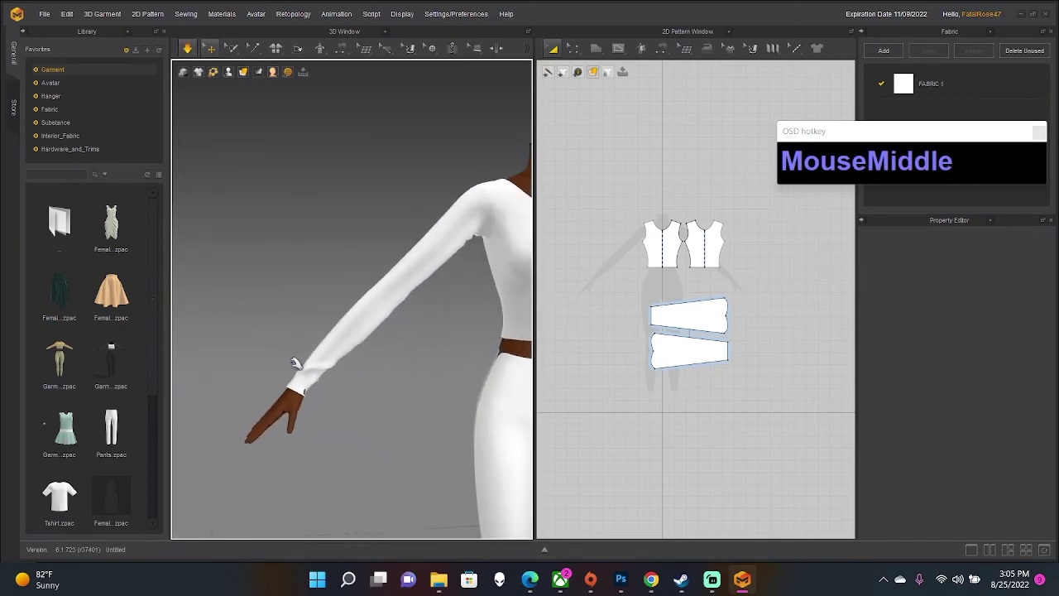
# Select all bodice and sleeve patterns of the simulated shirt and enter a smaller particle distance for them.
pyautogui.click(303, 373)
pyautogui.click(393, 380)
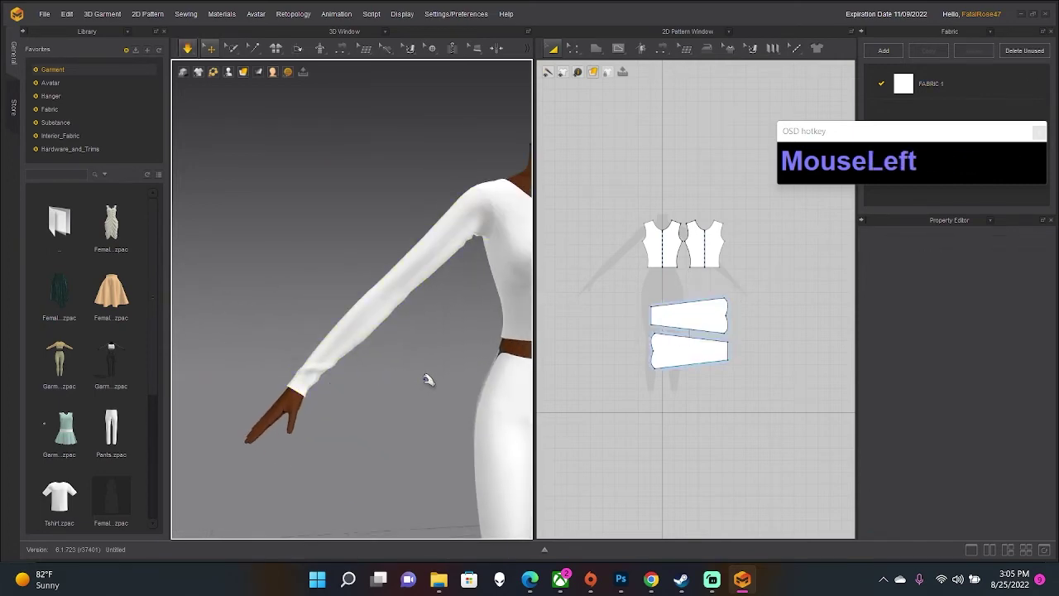
pyautogui.moveTo(428, 379); pyautogui.dragTo(289, 342, button='middle')
pyautogui.scroll(2, 289, 347)
pyautogui.moveTo(519, 299); pyautogui.dragTo(532, 336, button='right')
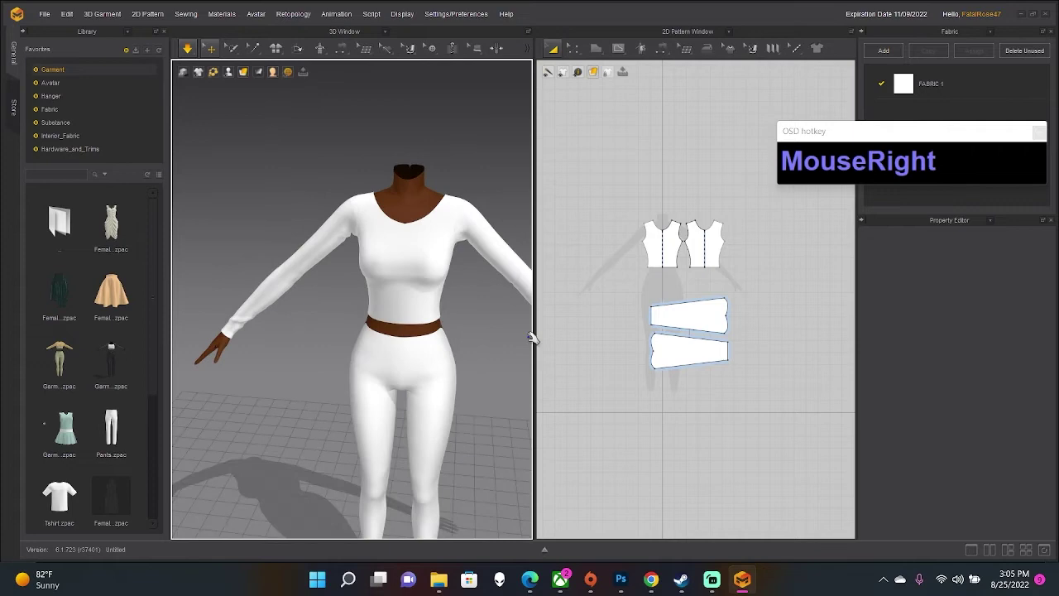
pyautogui.moveTo(622, 169); pyautogui.dragTo(786, 433)
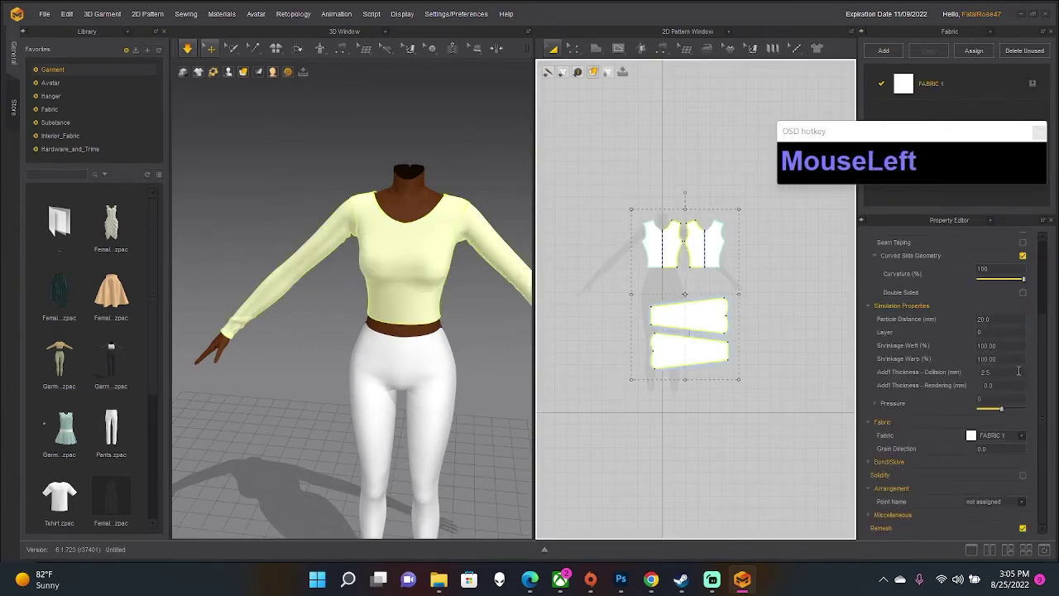
pyautogui.click(1004, 319)
pyautogui.write('1')
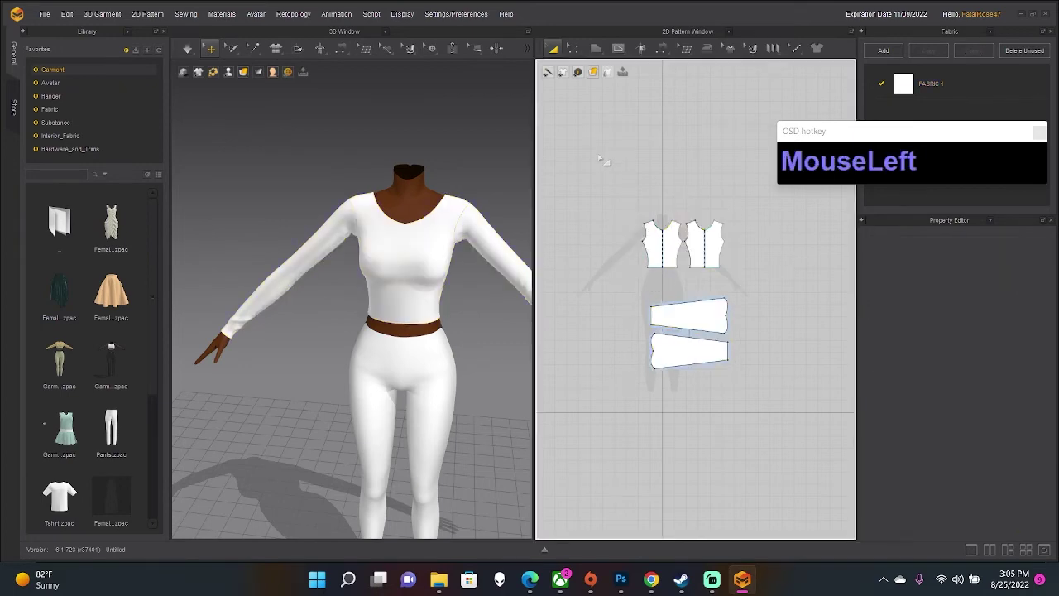
# Move both sleeve patterns up just below the bodice patterns and place the lower sleeve close against the upper one.
pyautogui.scroll(1, 622, 232)
pyautogui.scroll(-3, 625, 233)
pyautogui.moveTo(625, 276); pyautogui.dragTo(584, 256, button='middle')
pyautogui.moveTo(599, 309); pyautogui.dragTo(828, 485)
pyautogui.moveTo(742, 419); pyautogui.dragTo(789, 351)
pyautogui.scroll(2, 786, 355)
pyautogui.scroll(-5, 727, 357)
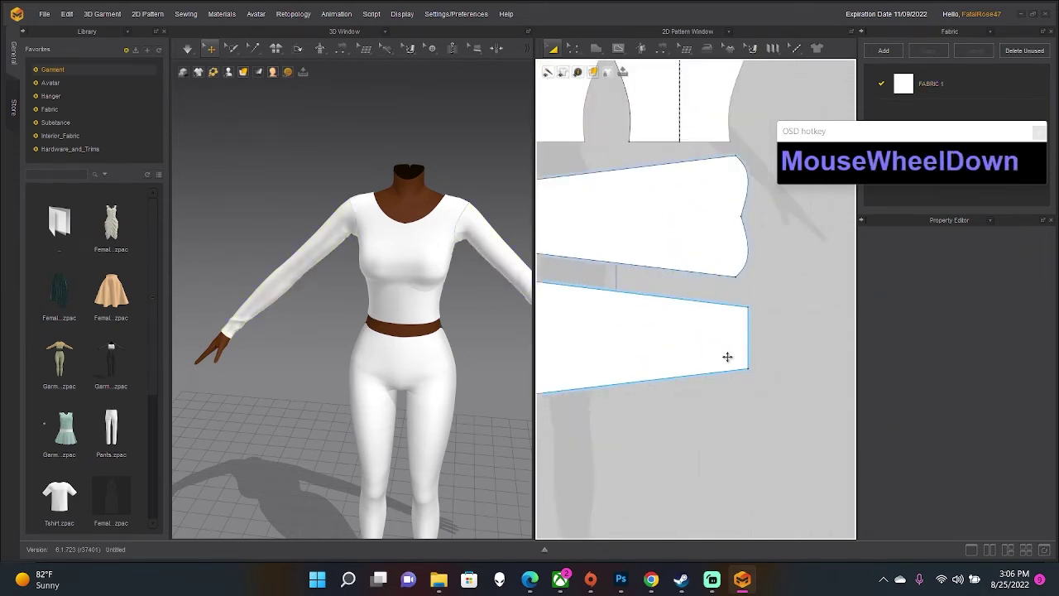
pyautogui.moveTo(727, 356); pyautogui.dragTo(756, 357, button='middle')
pyautogui.moveTo(757, 357); pyautogui.dragTo(748, 334)
pyautogui.click(782, 456)
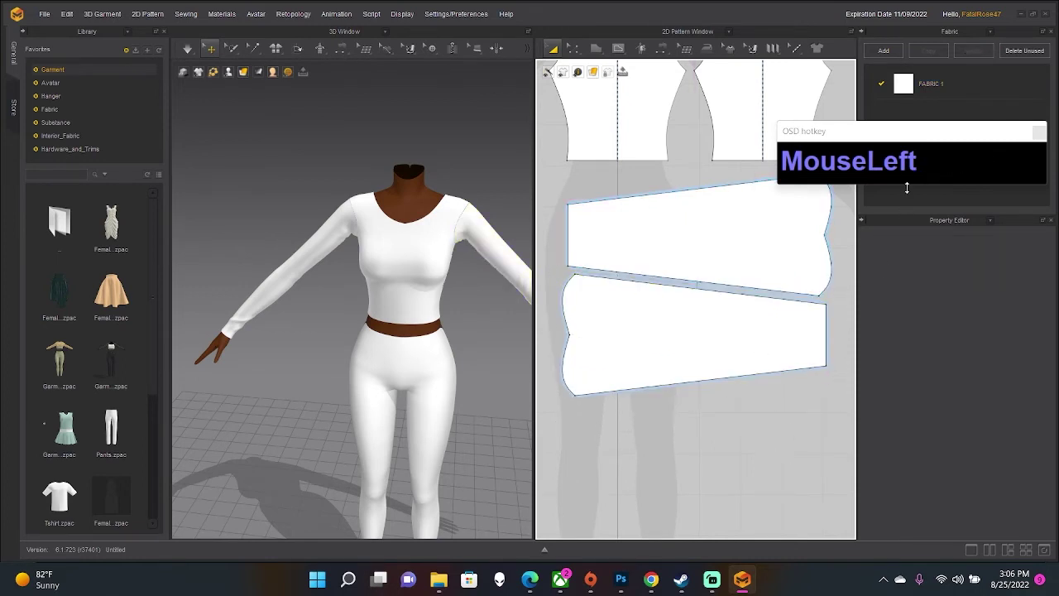
pyautogui.scroll(4, 717, 354)
# Open the UV Editor and reset the garment's UVs to the 2D arrangement.
pyautogui.click(991, 221)
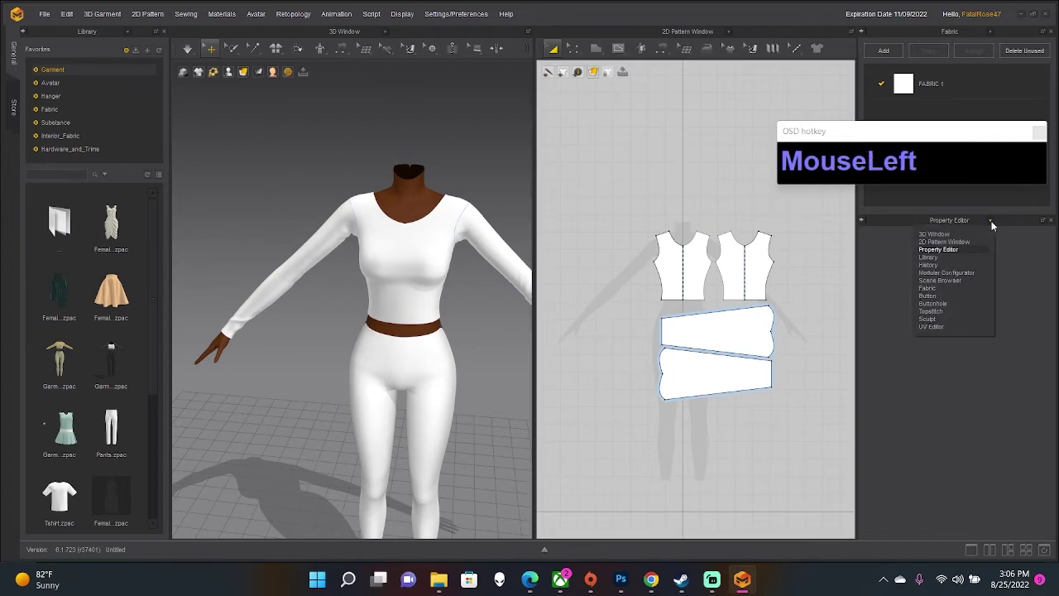
pyautogui.click(947, 332)
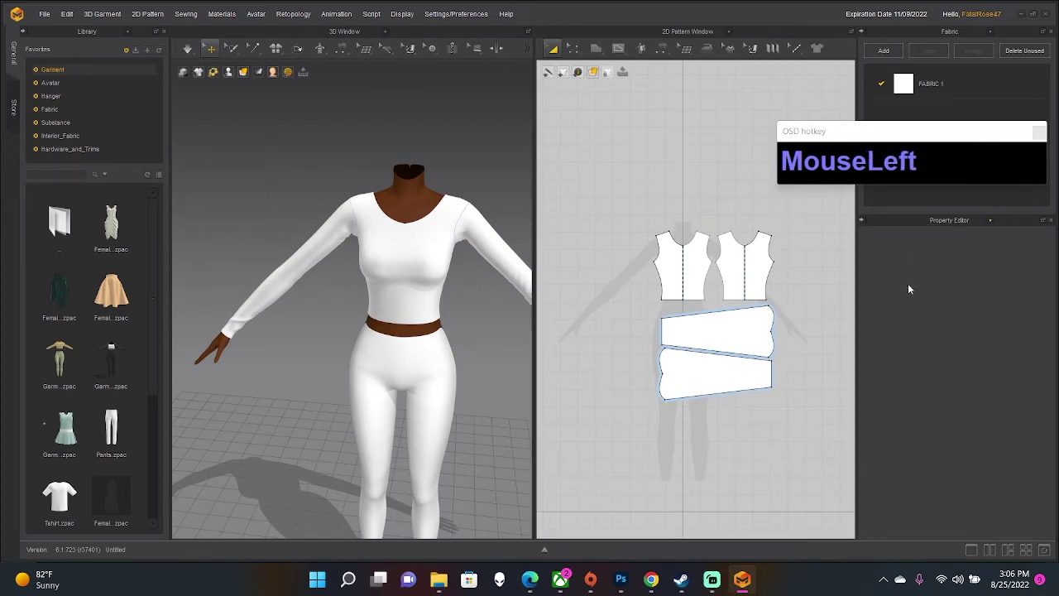
pyautogui.rightClick(931, 306)
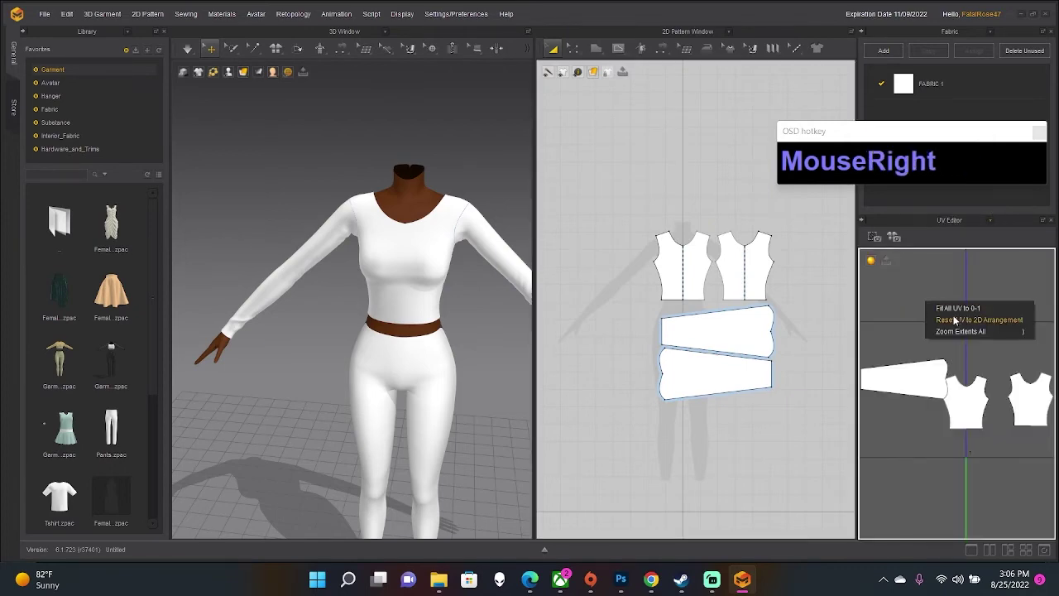
pyautogui.click(959, 320)
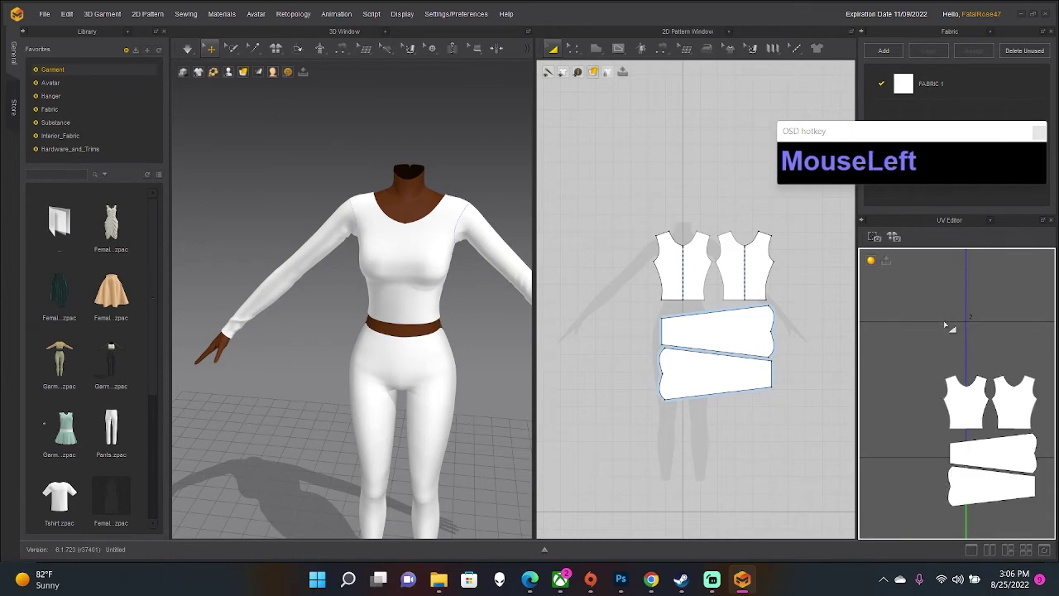
# Fit all garment UVs to 0-1 using an absolute length of 15.00 mm.
pyautogui.rightClick(946, 324)
pyautogui.click(961, 331)
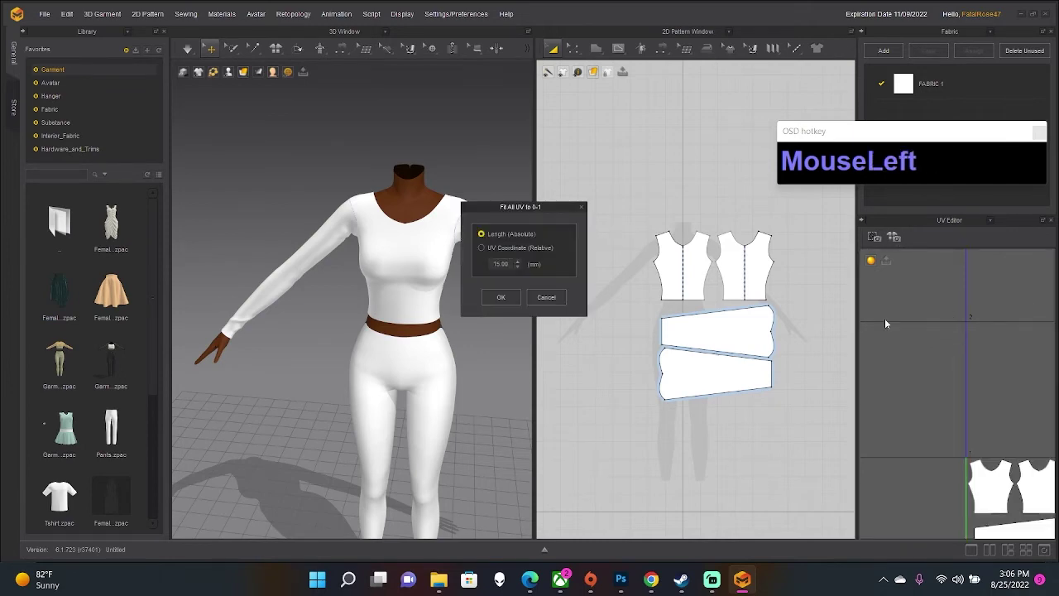
pyautogui.click(501, 297)
pyautogui.moveTo(991, 389); pyautogui.dragTo(923, 282, button='middle')
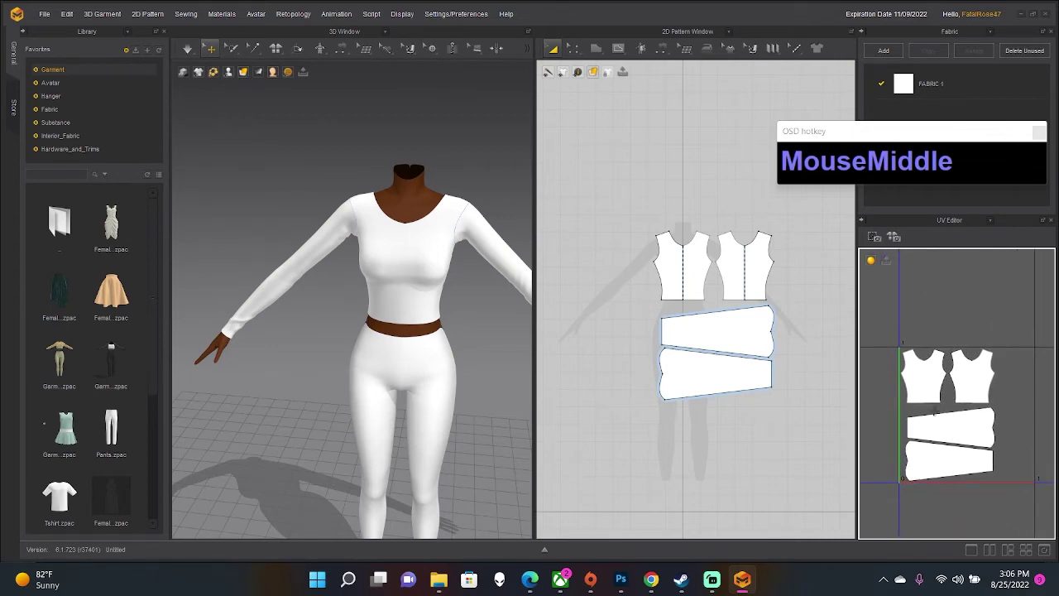
pyautogui.scroll(-1, 913, 342)
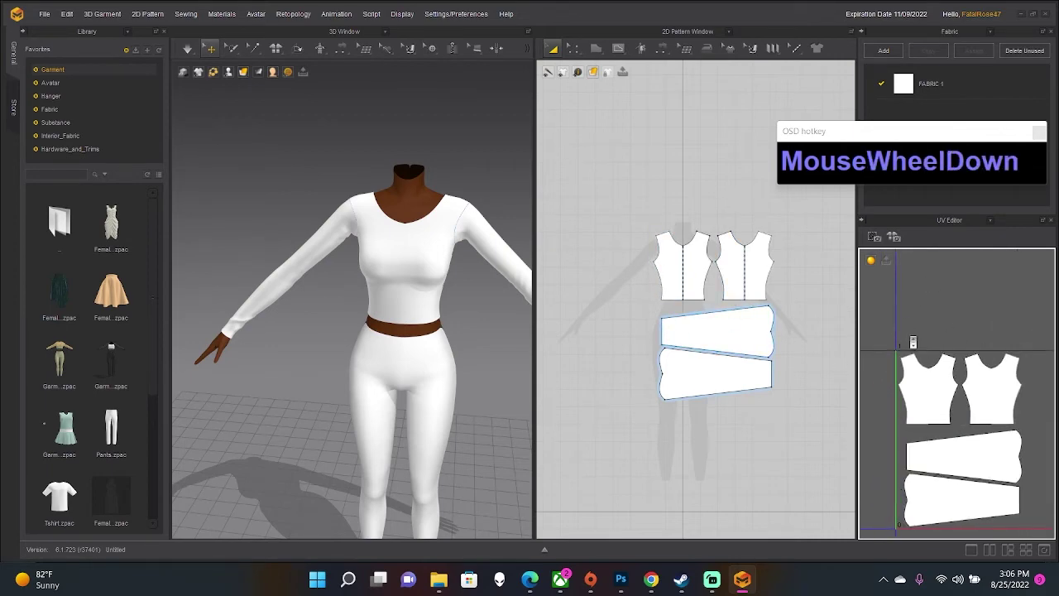
pyautogui.scroll(3, 914, 342)
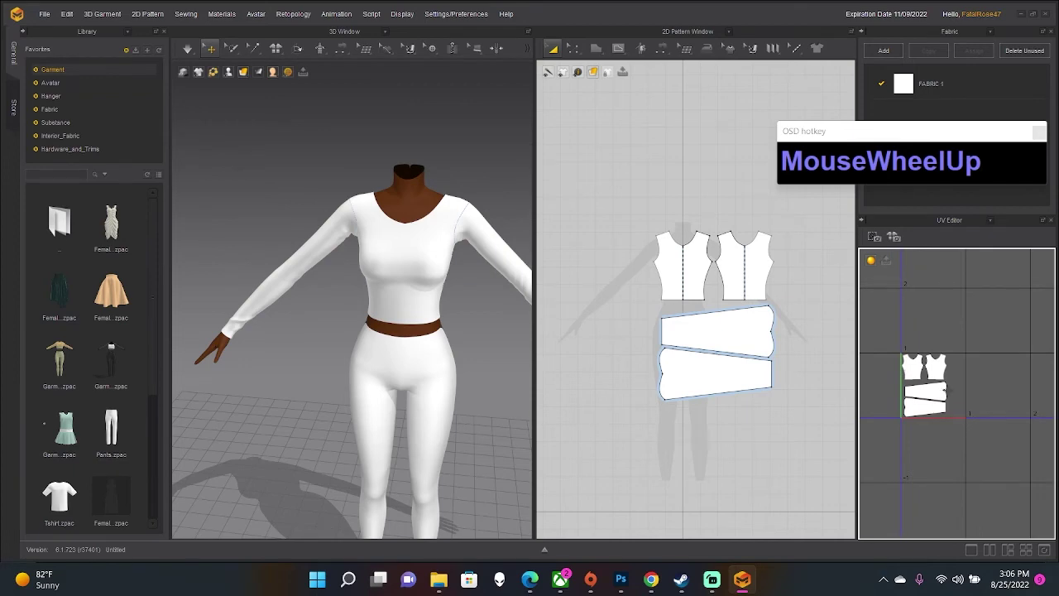
# Select all bodice and sleeve patterns and freeze them.
pyautogui.moveTo(619, 208); pyautogui.dragTo(816, 414)
pyautogui.hotkey('ctrl', 'k')
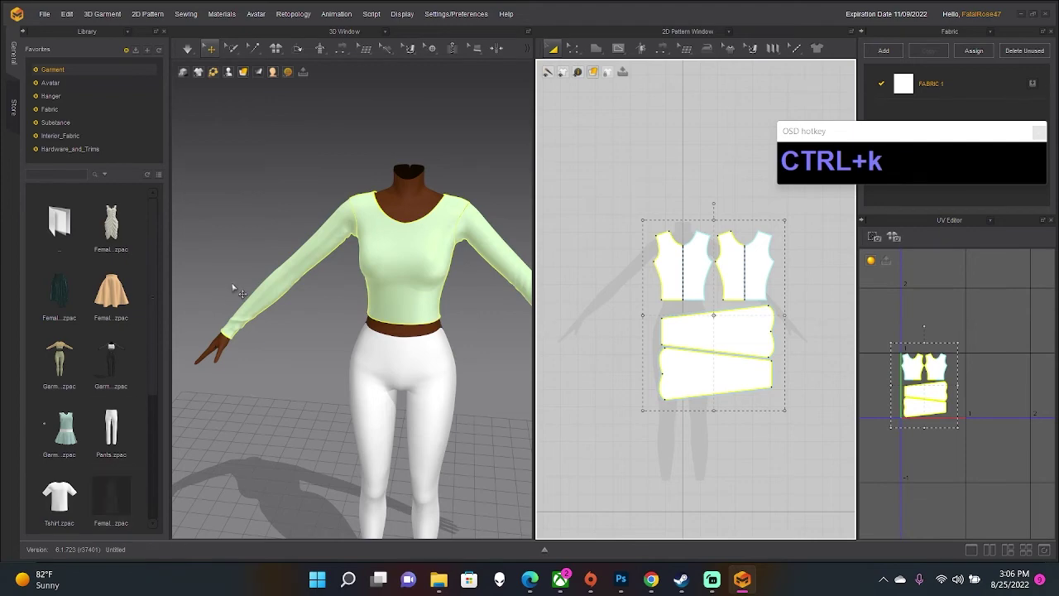
pyautogui.moveTo(235, 290); pyautogui.dragTo(364, 286, button='right')
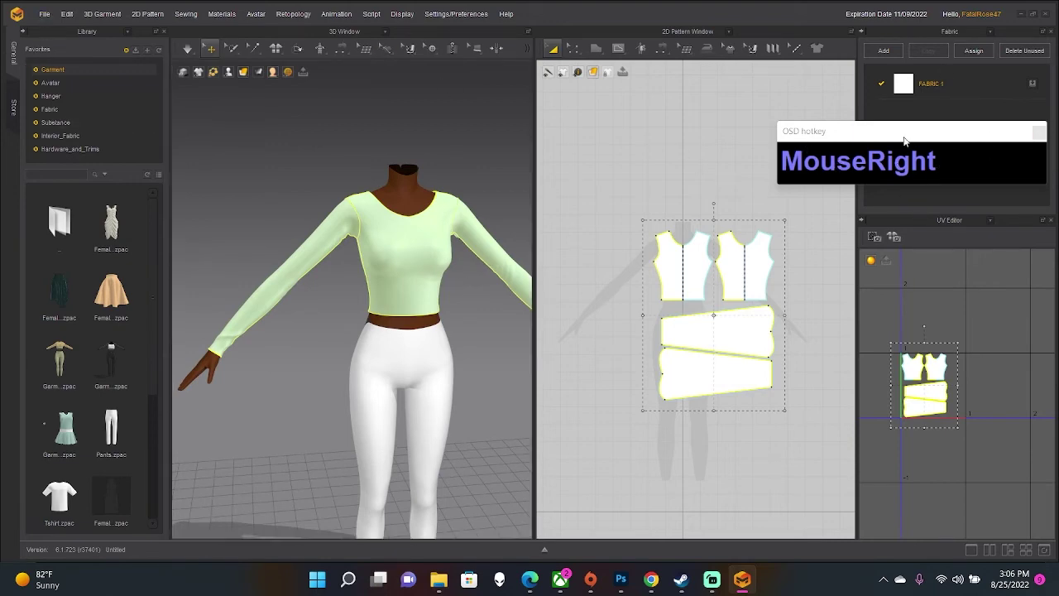
# Start an OBJ export of the garment and browse to the Tops folder inside WIP CC.
pyautogui.click(41, 14)
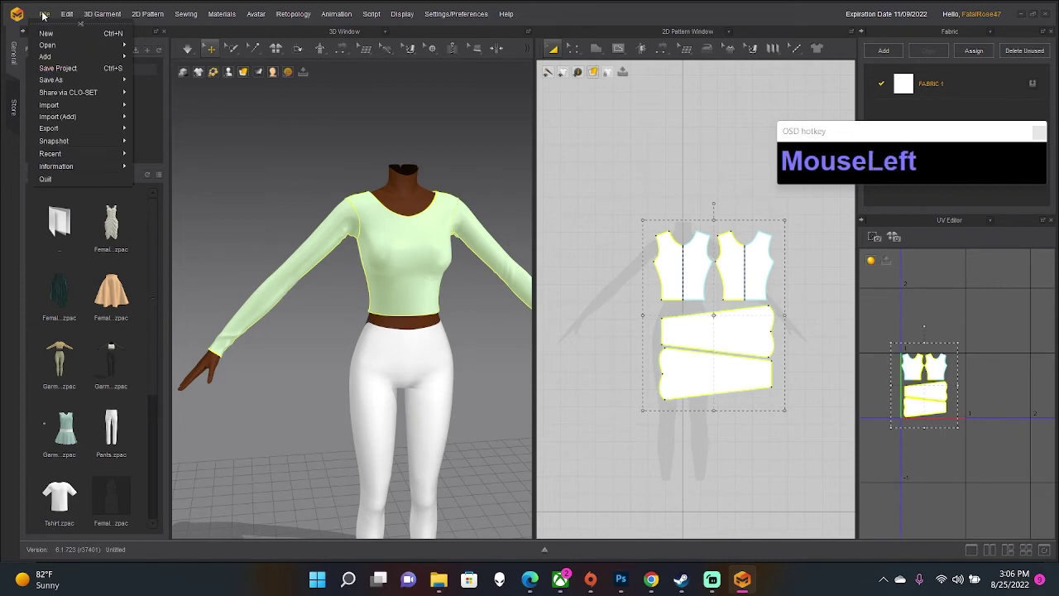
pyautogui.moveTo(69, 128)
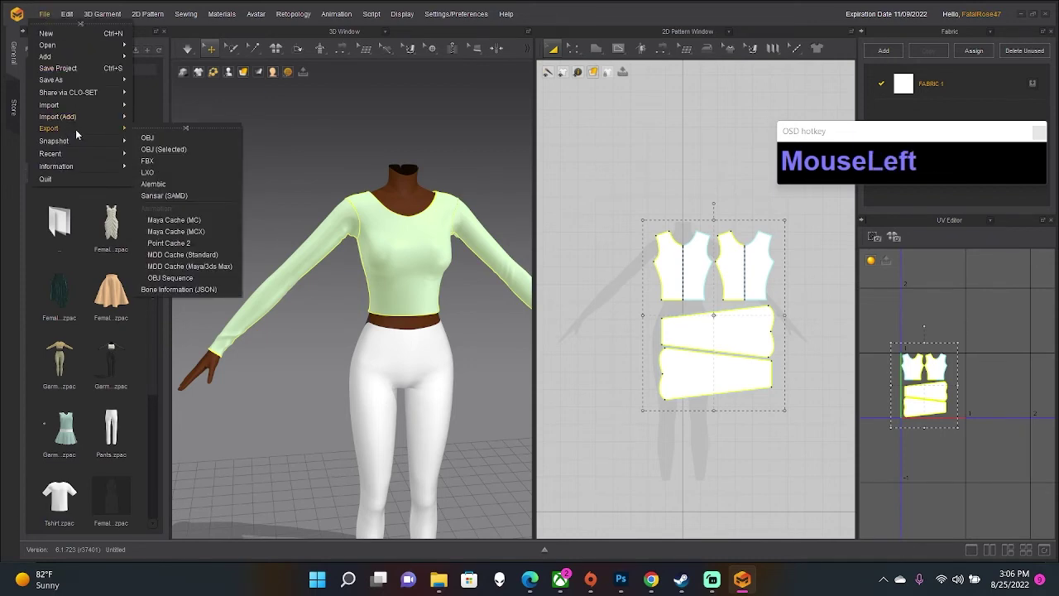
pyautogui.click(145, 147)
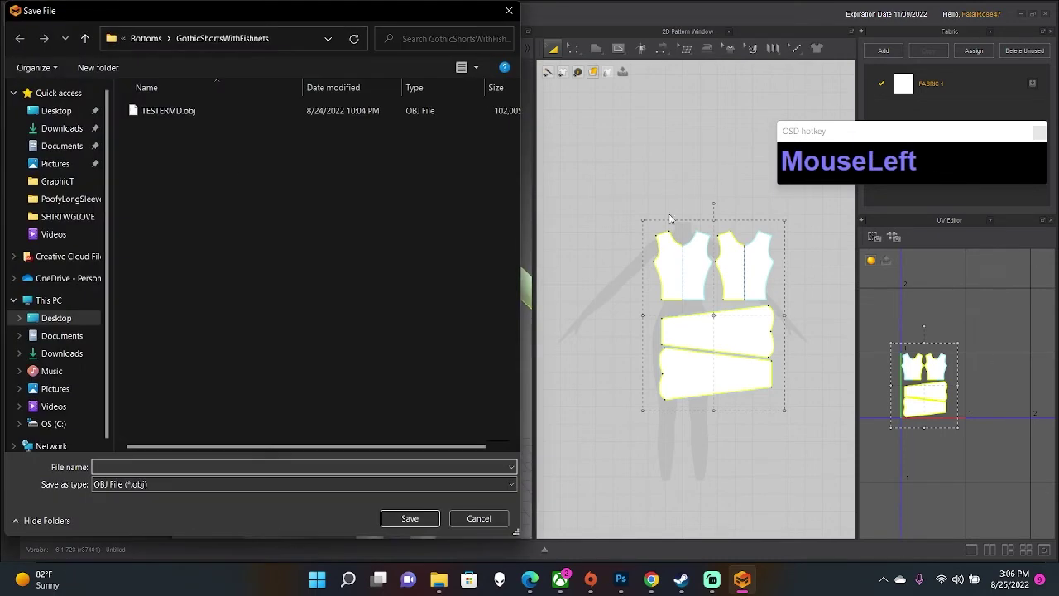
pyautogui.scroll(1, 142, 110)
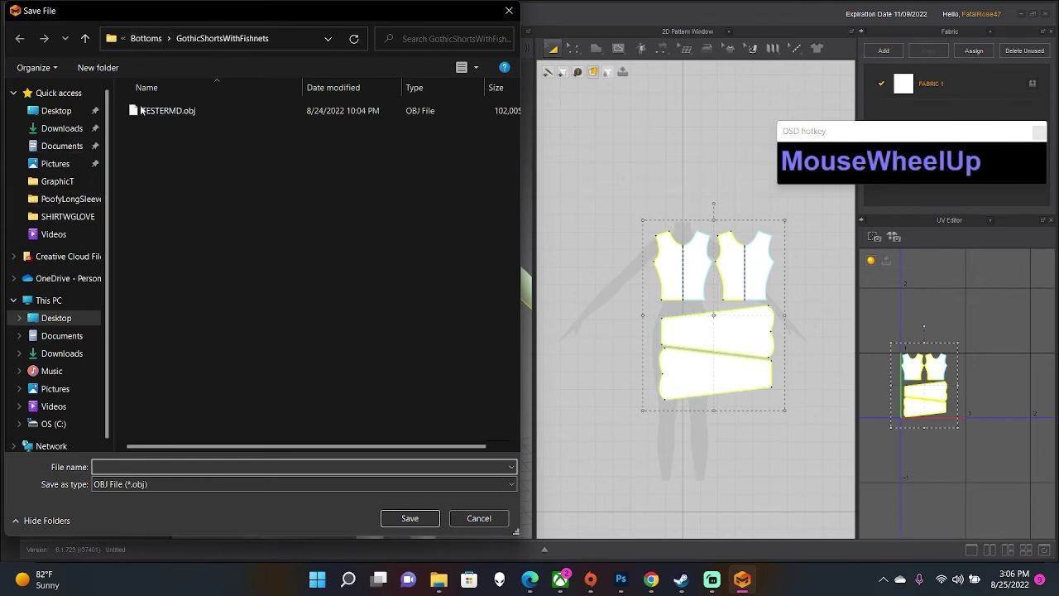
pyautogui.click(149, 38)
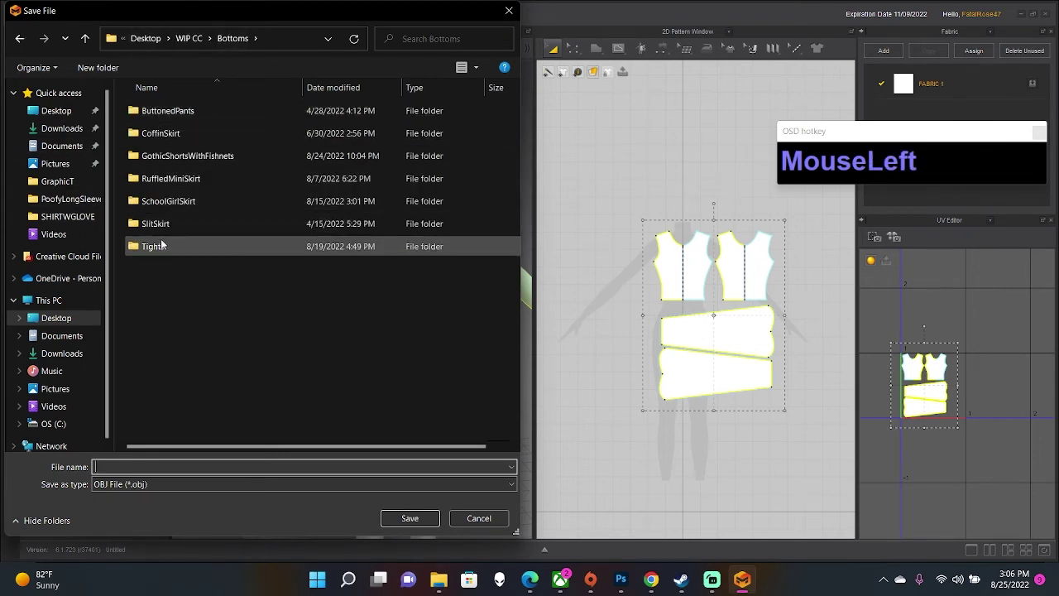
pyautogui.click(189, 38)
pyautogui.scroll(-1, 166, 314)
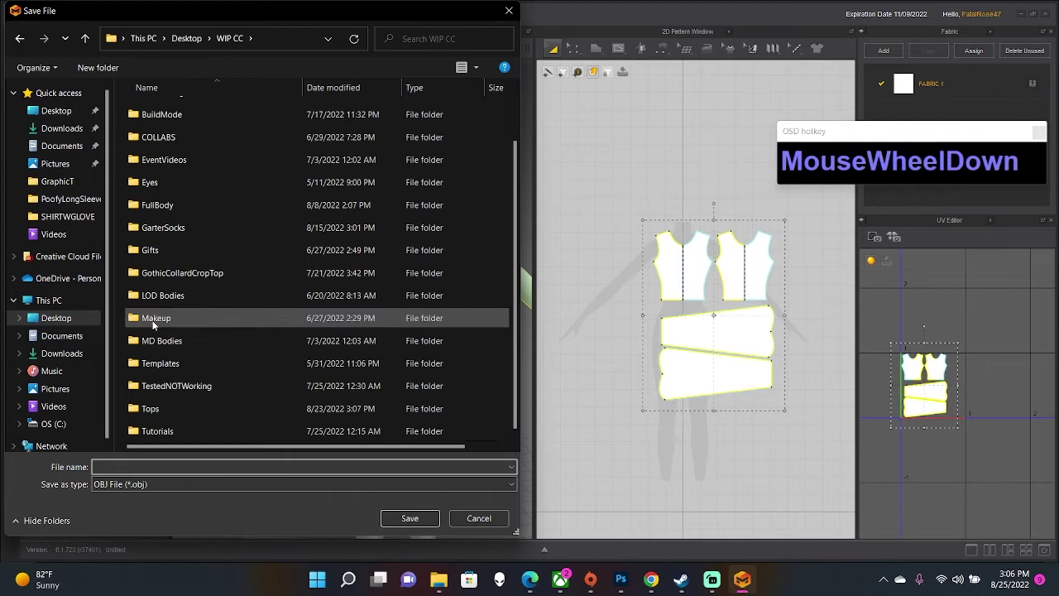
pyautogui.doubleClick(182, 406)
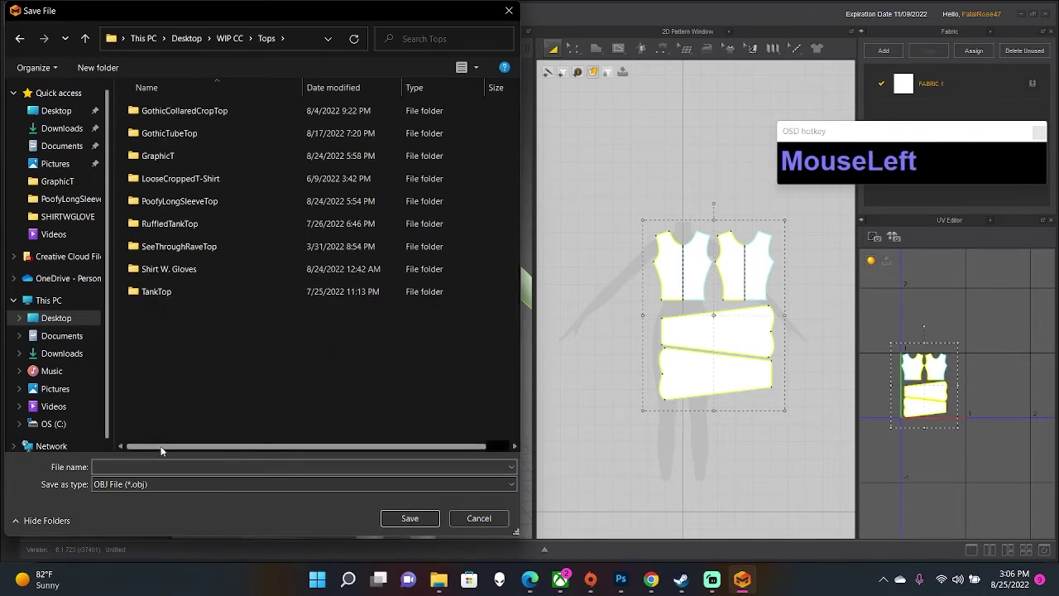
# Create a folder named TutorialLongSleeve inside Tops, copying its name, and open it as the export destination.
pyautogui.rightClick(202, 346)
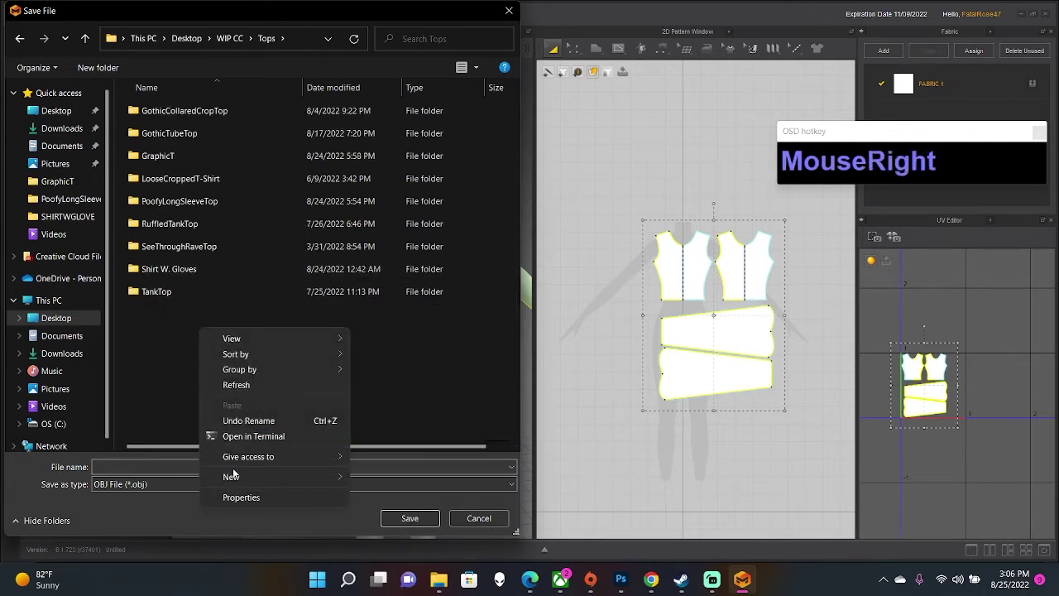
pyautogui.click(231, 479)
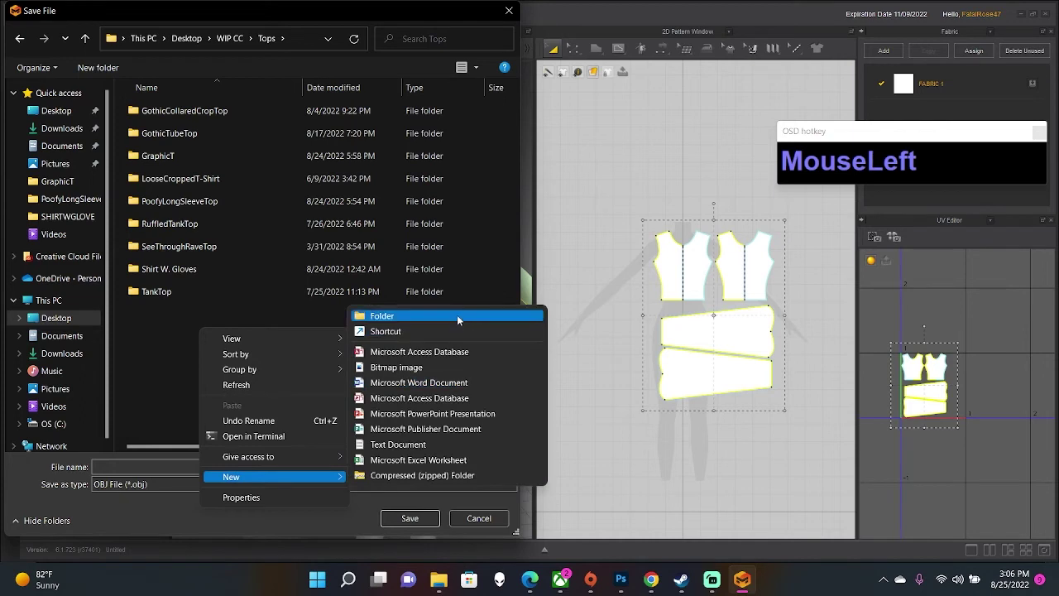
pyautogui.click(457, 314)
pyautogui.write('Tut')
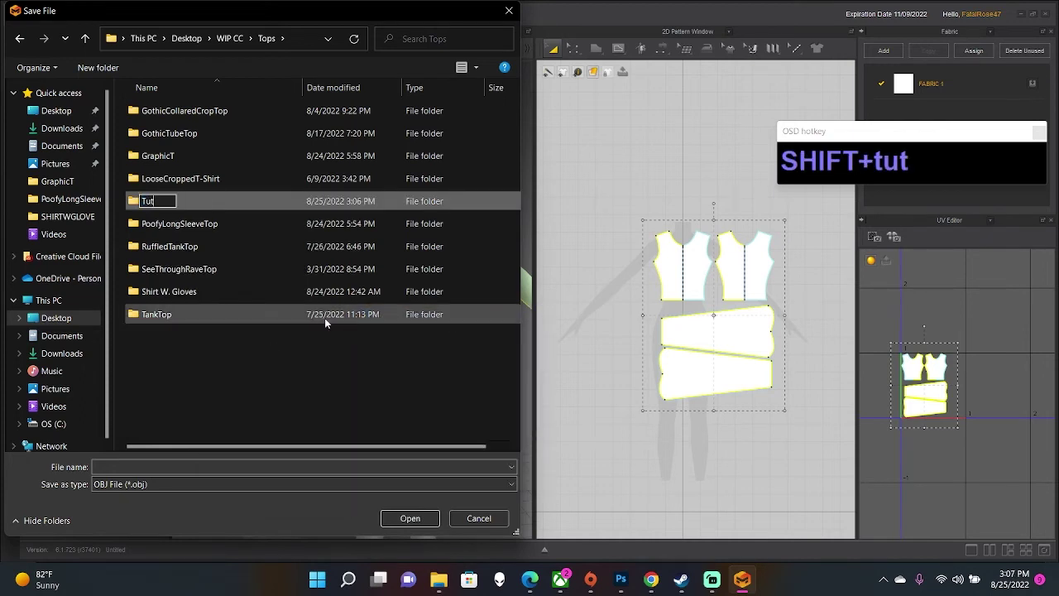
pyautogui.write('orialLong')
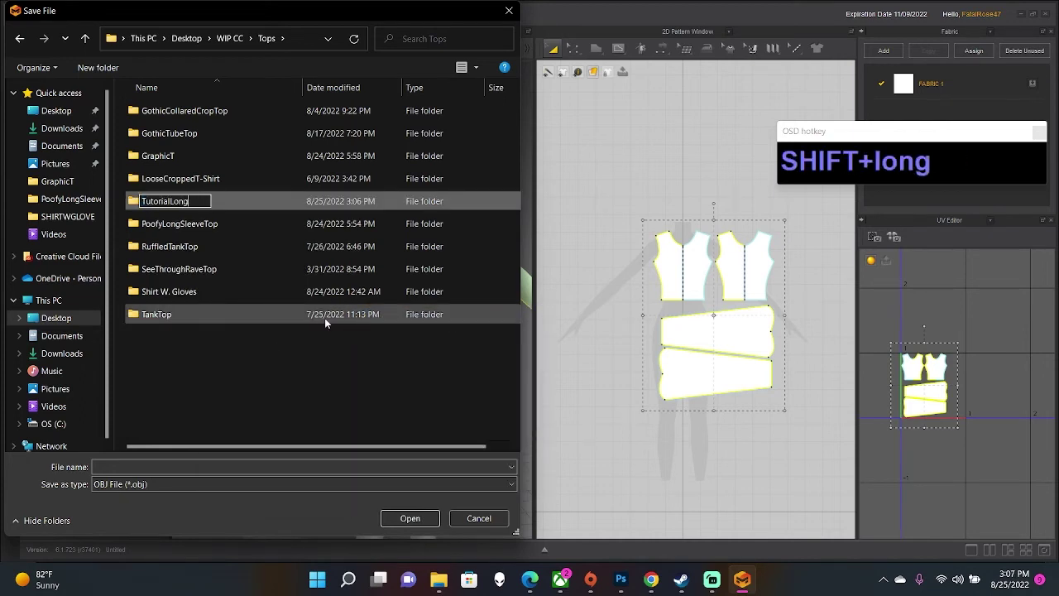
pyautogui.write('Sleeve')
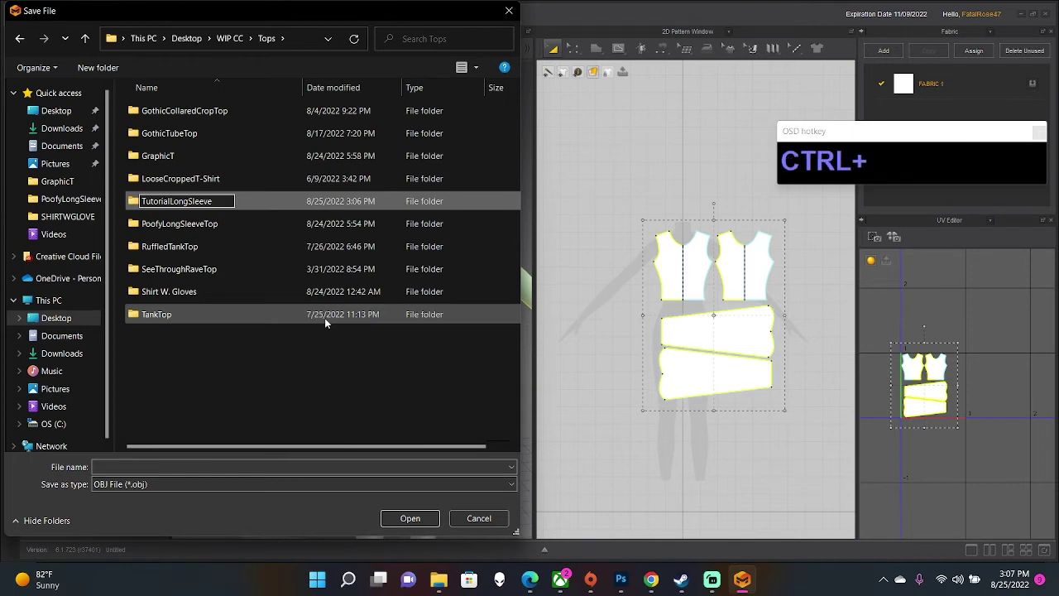
pyautogui.hotkey('ctrl', 'a')
pyautogui.hotkey('ctrl', 'c')
pyautogui.click(229, 323)
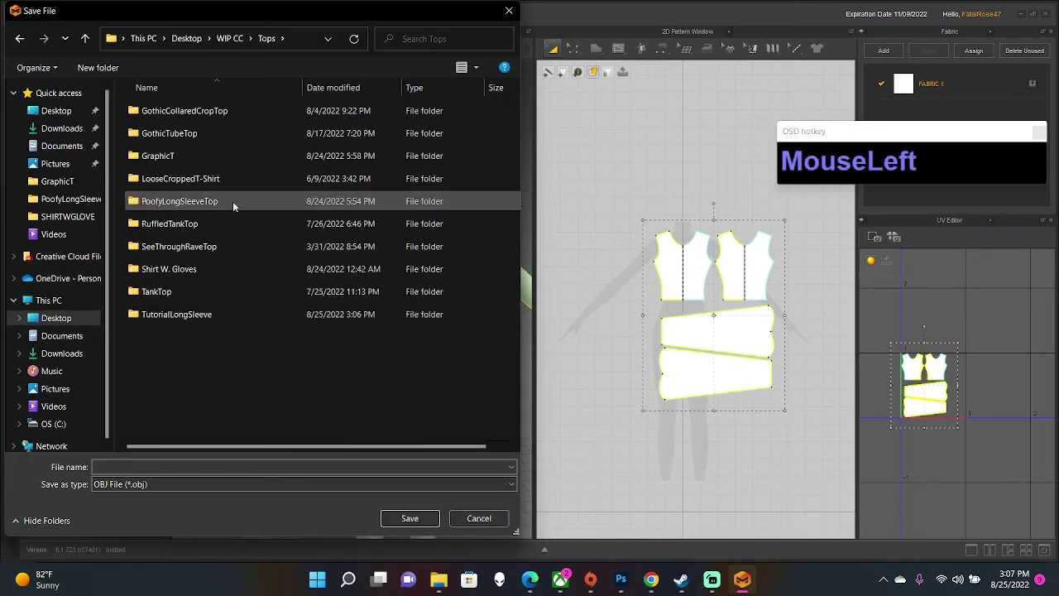
pyautogui.doubleClick(193, 321)
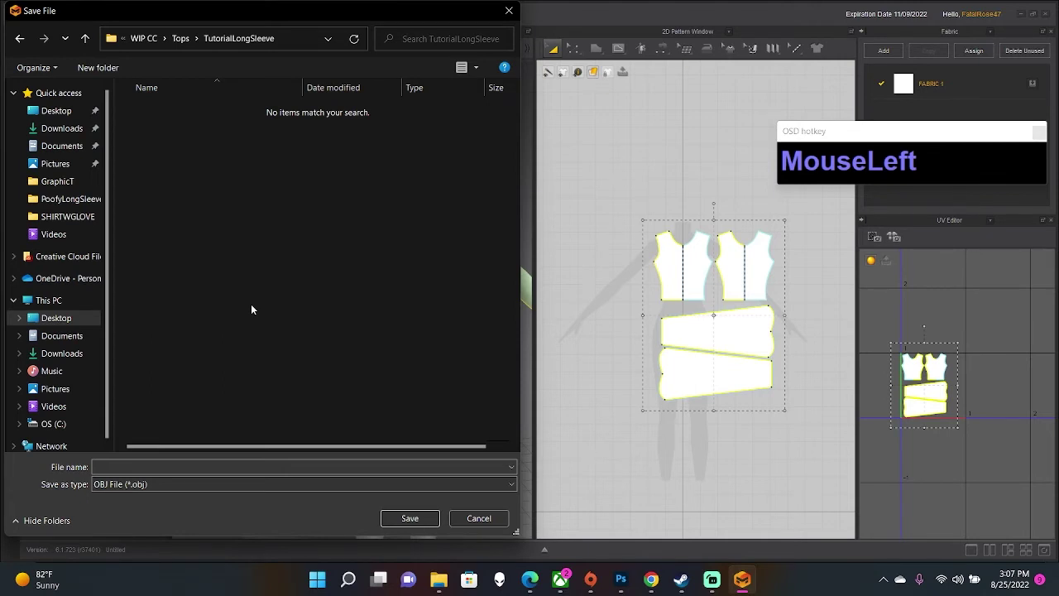
# Name the OBJ file TutorialLongSleeve(LowPoly) and save it in the new folder.
pyautogui.click(124, 468)
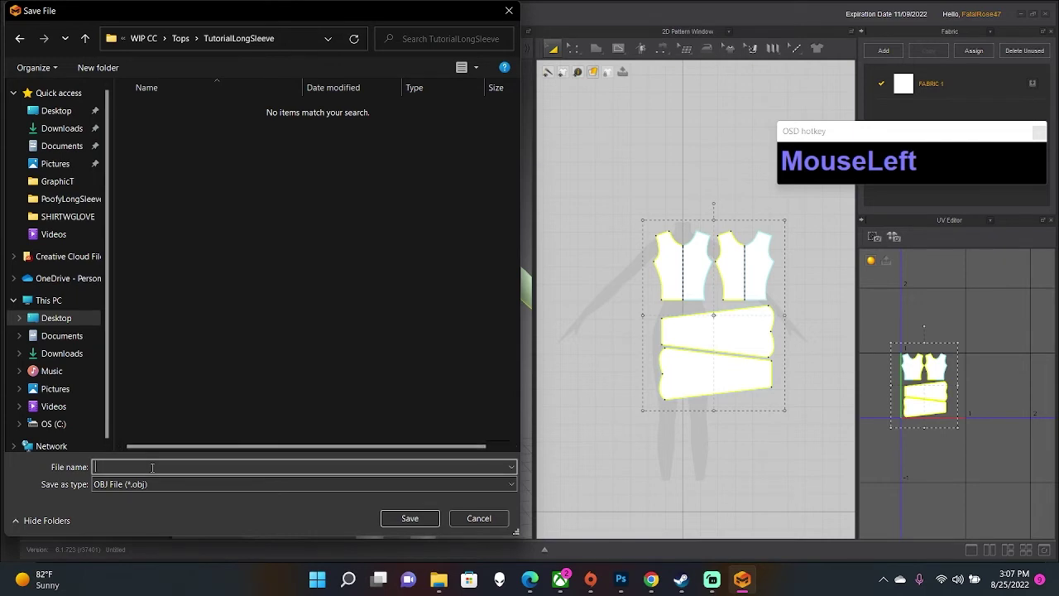
pyautogui.hotkey('ctrl', 'v')
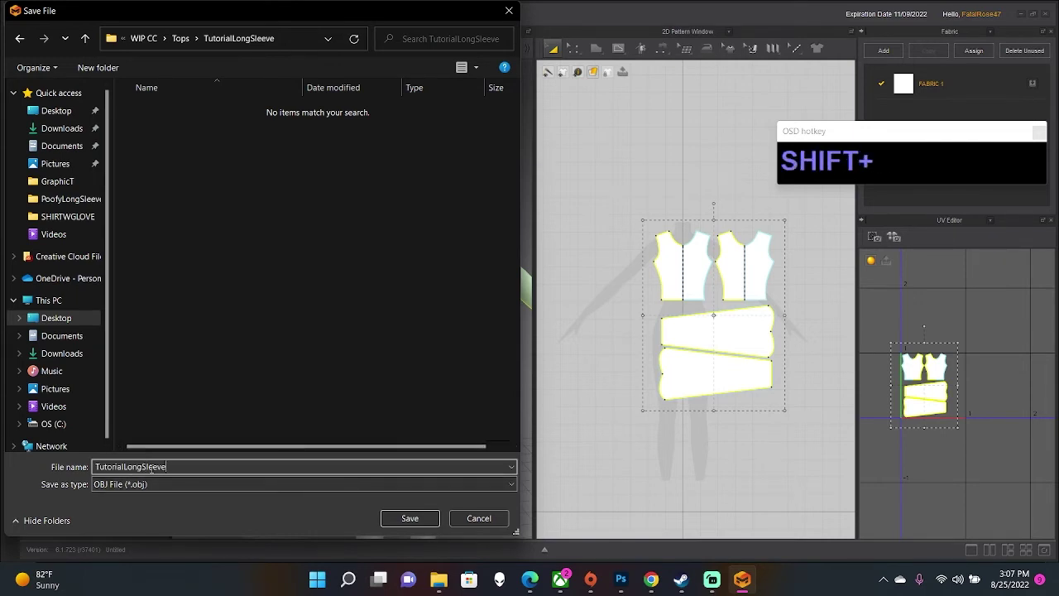
pyautogui.write('(LowPoly)')
pyautogui.click(410, 518)
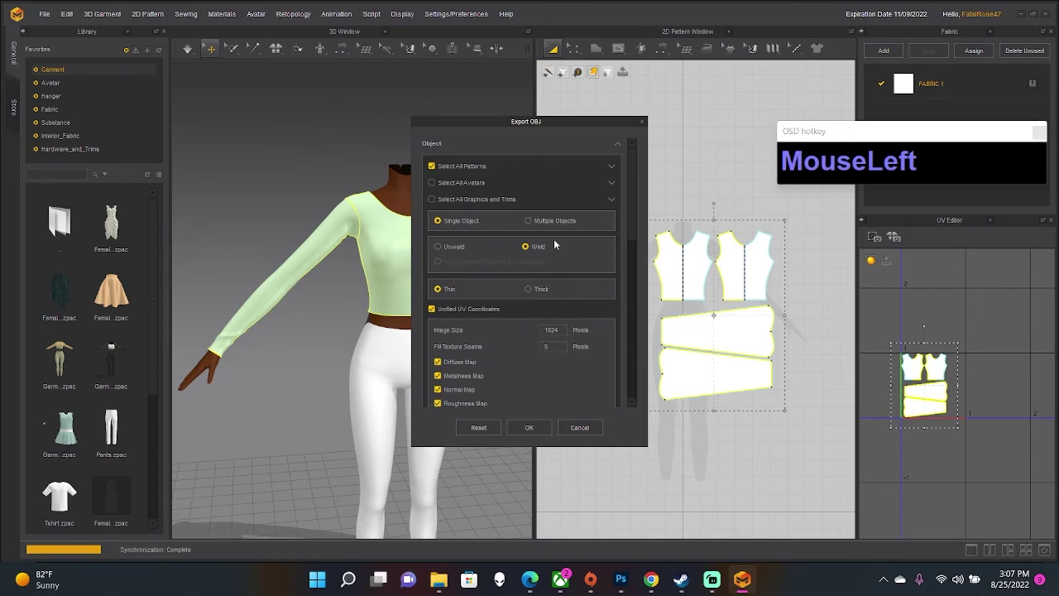
# Set the OBJ export to Unweld, exclude internal shapes, and export the low-poly garment with unified UV coordinates.
pyautogui.scroll(-6, 463, 257)
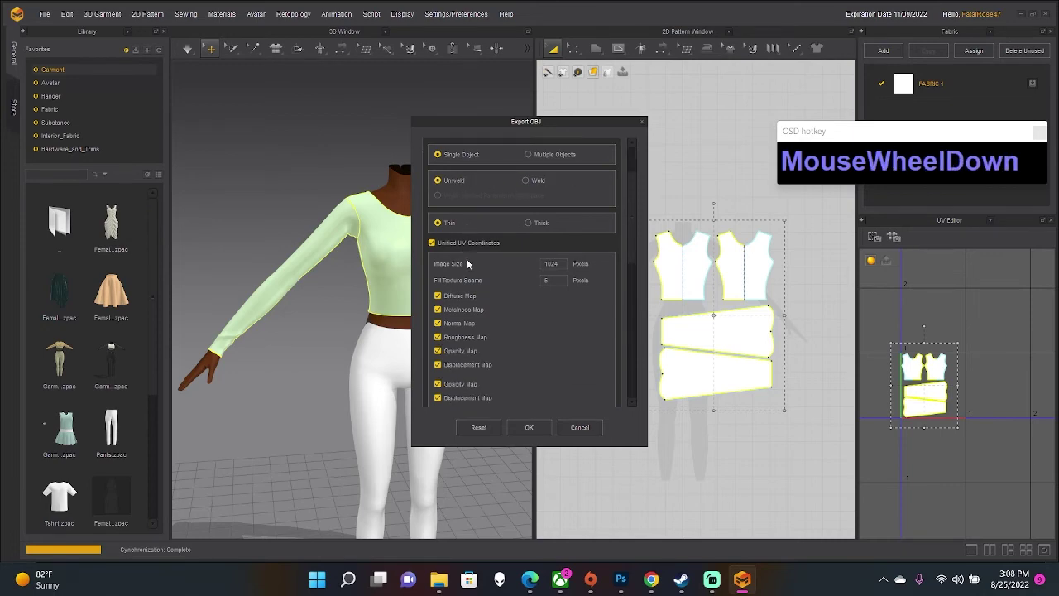
pyautogui.scroll(3, 522, 215)
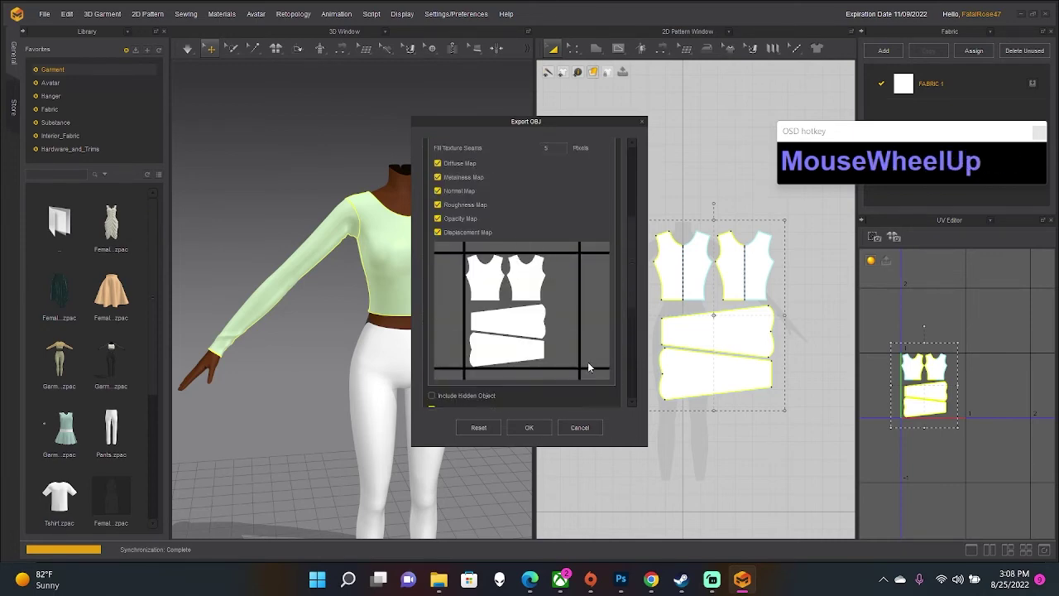
pyautogui.scroll(2, 518, 342)
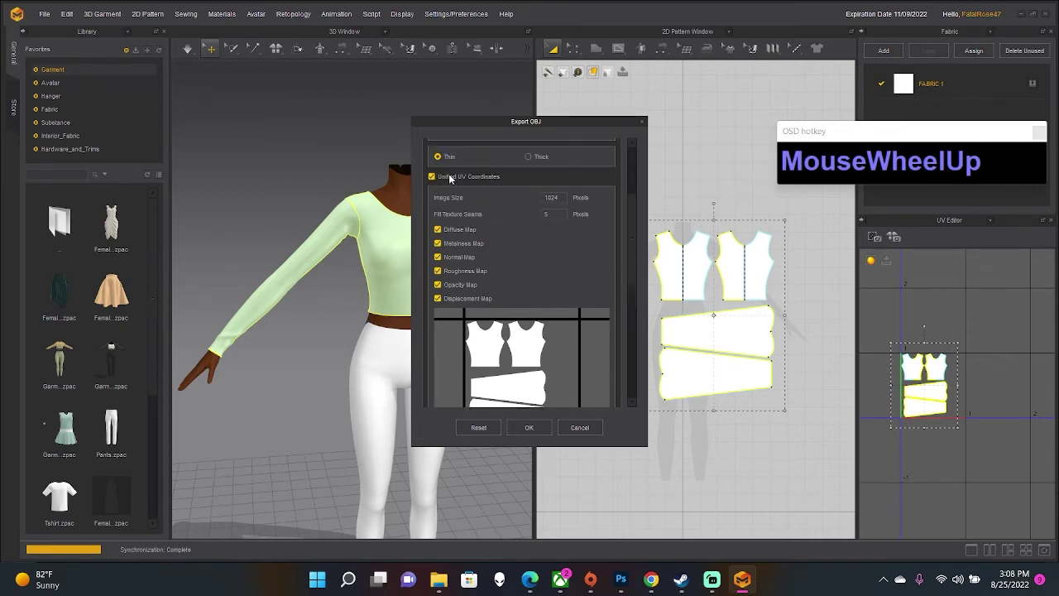
pyautogui.scroll(-5, 462, 287)
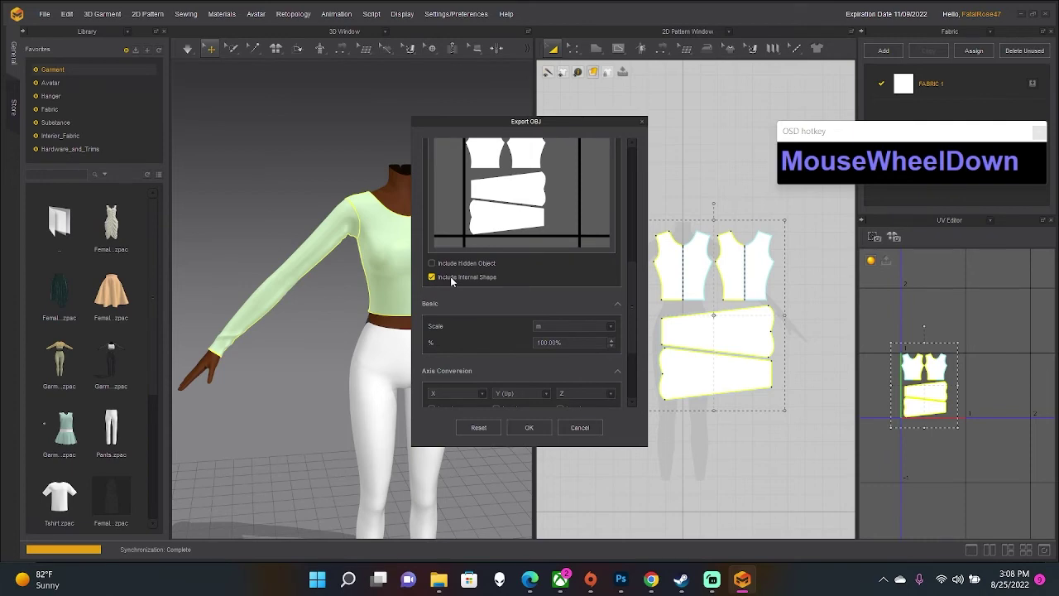
pyautogui.click(433, 277)
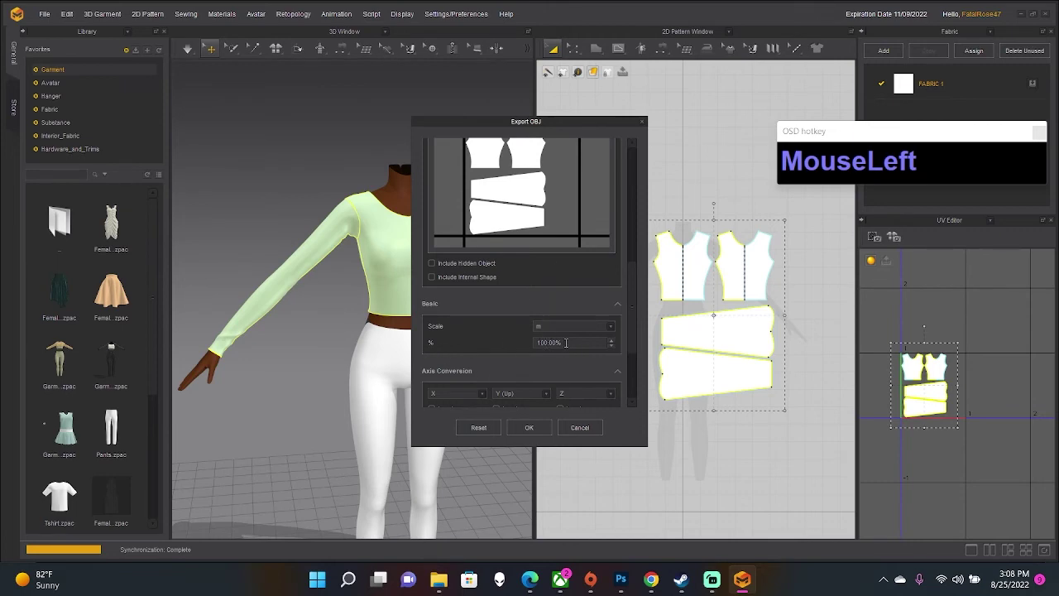
pyautogui.scroll(-3, 562, 338)
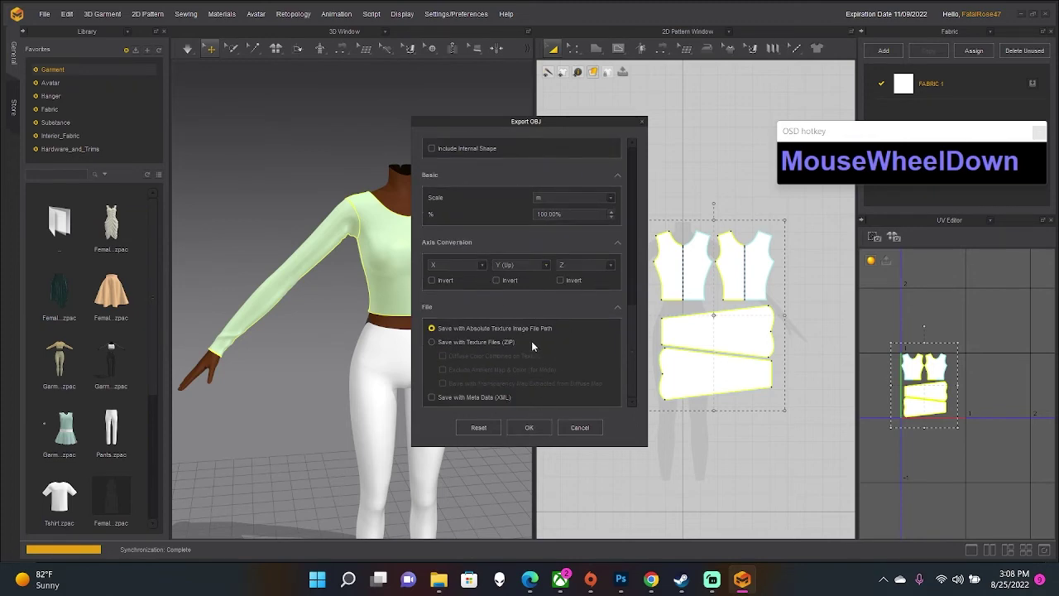
pyautogui.click(529, 427)
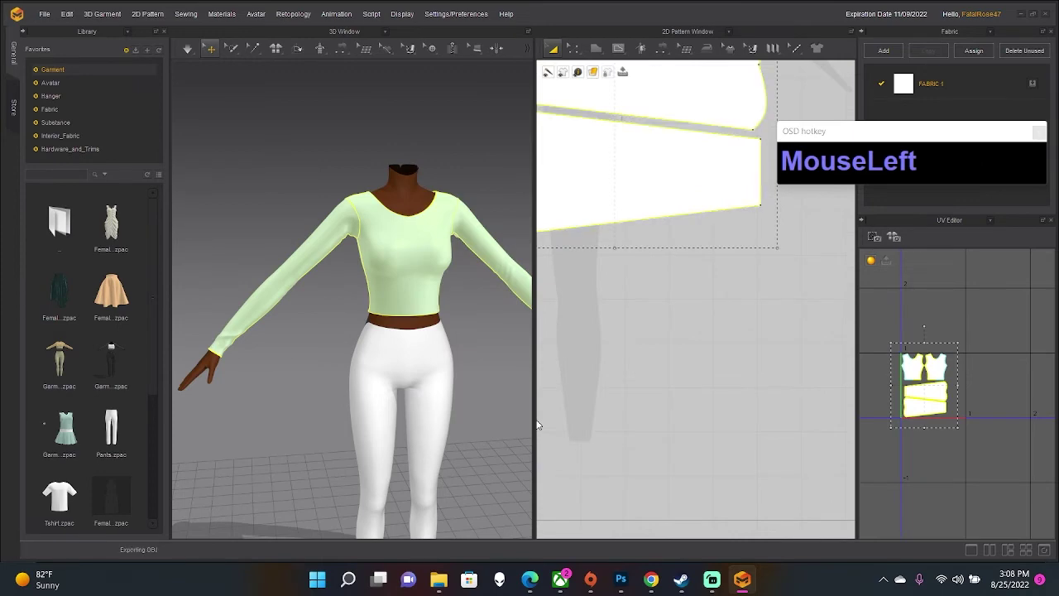
# Select all bodice and sleeve patterns and display the Property Editor in place of the UV Editor.
pyautogui.scroll(1, 504, 382)
pyautogui.scroll(2, 389, 364)
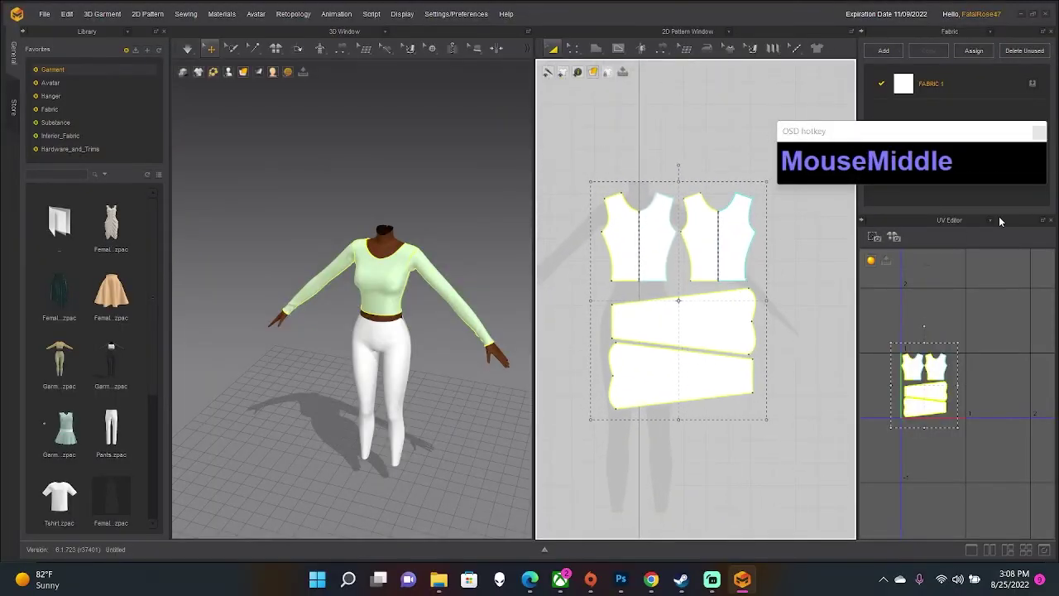
pyautogui.click(807, 313)
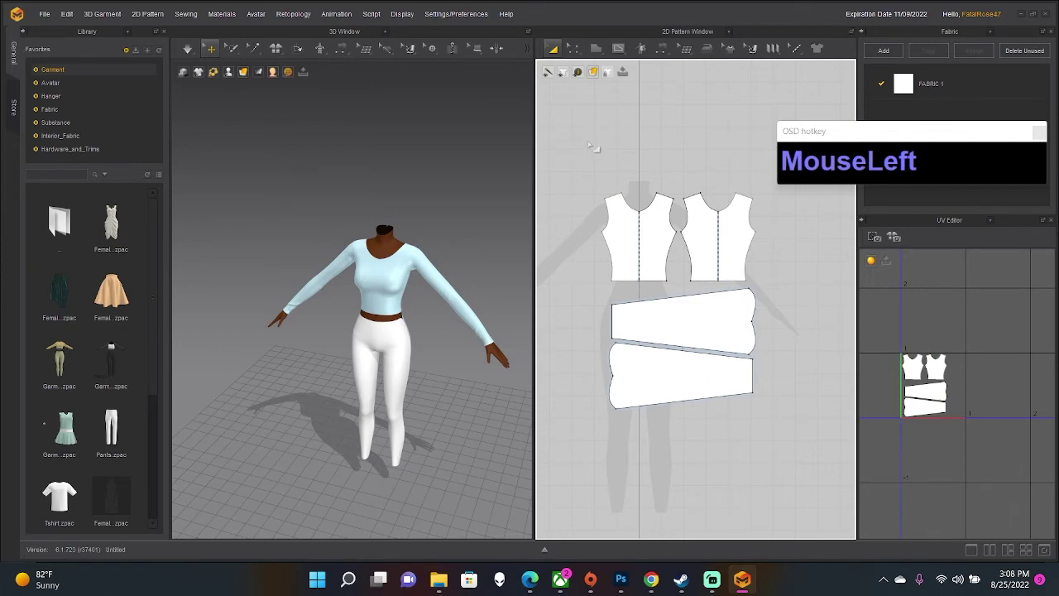
pyautogui.moveTo(599, 166); pyautogui.dragTo(762, 408)
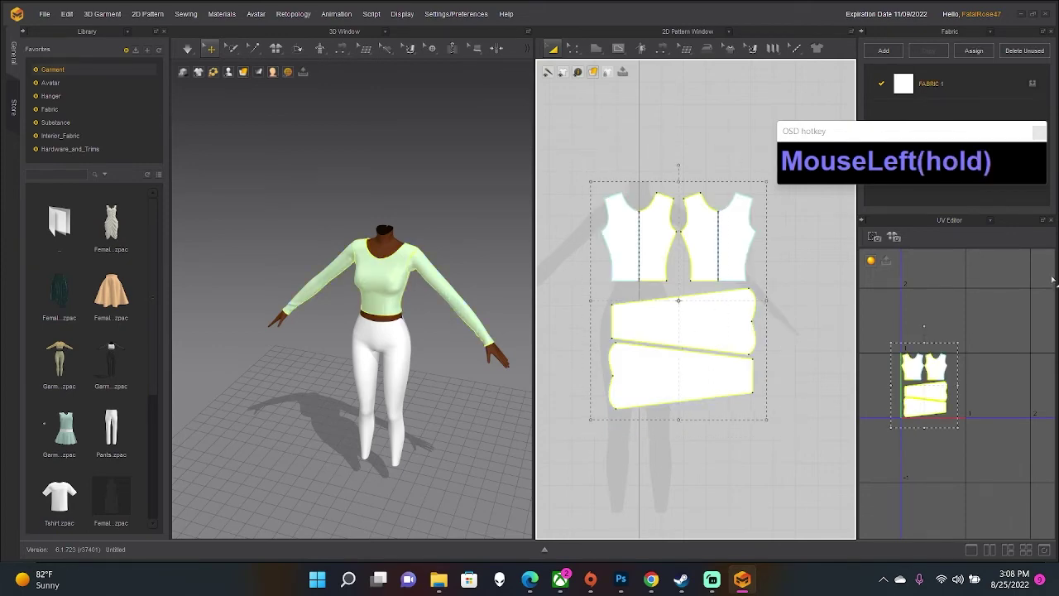
pyautogui.click(990, 221)
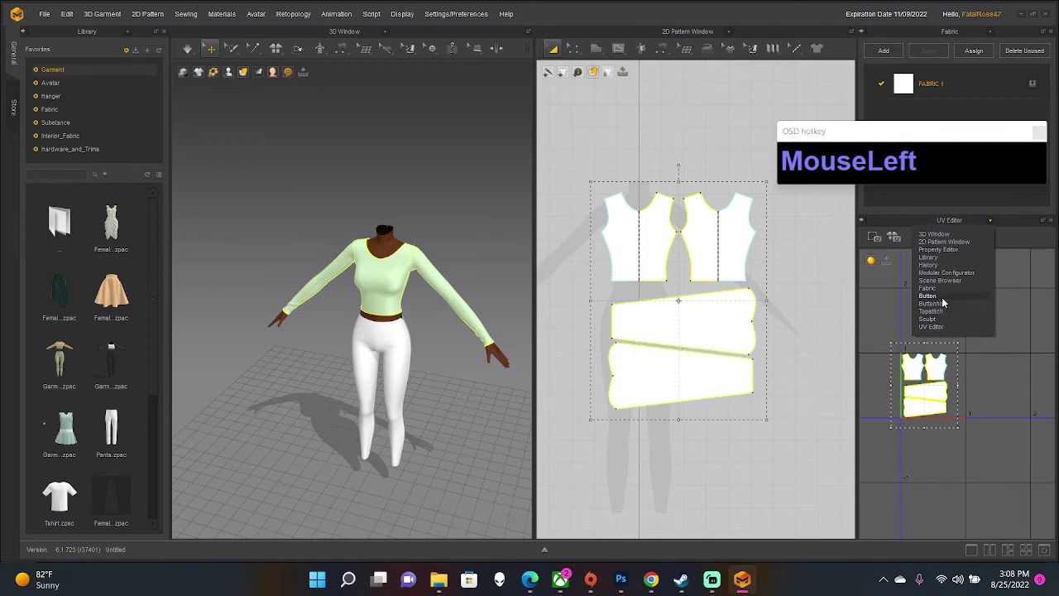
pyautogui.click(800, 247)
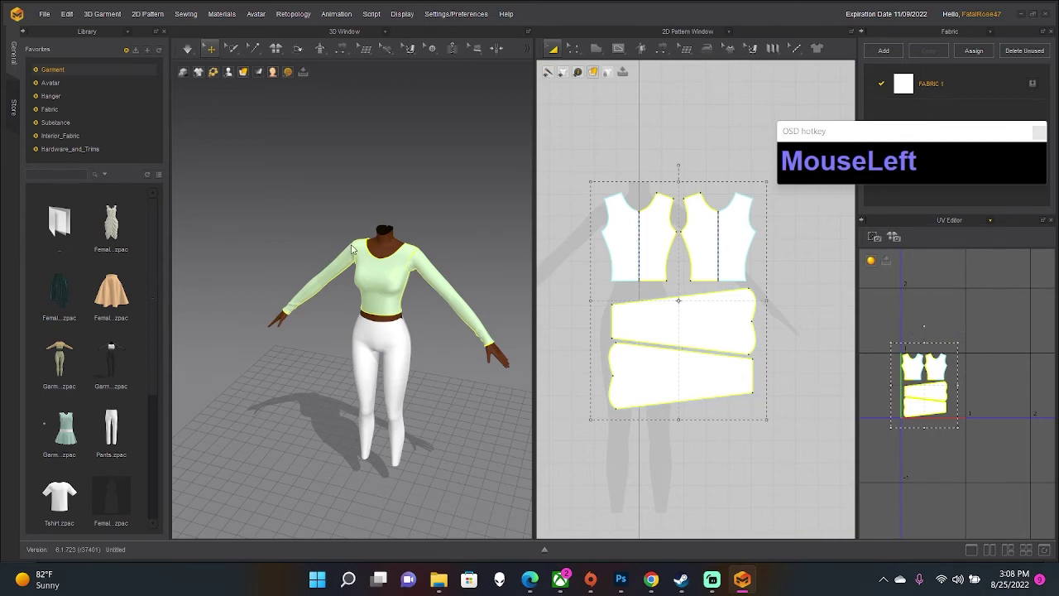
pyautogui.click(352, 248)
# Set the mesh style of all shirt patterns to Quad in their miscellaneous properties and briefly run the simulation.
pyautogui.scroll(-5, 352, 248)
pyautogui.moveTo(352, 248); pyautogui.dragTo(978, 320, button='right')
pyautogui.scroll(-2, 968, 318)
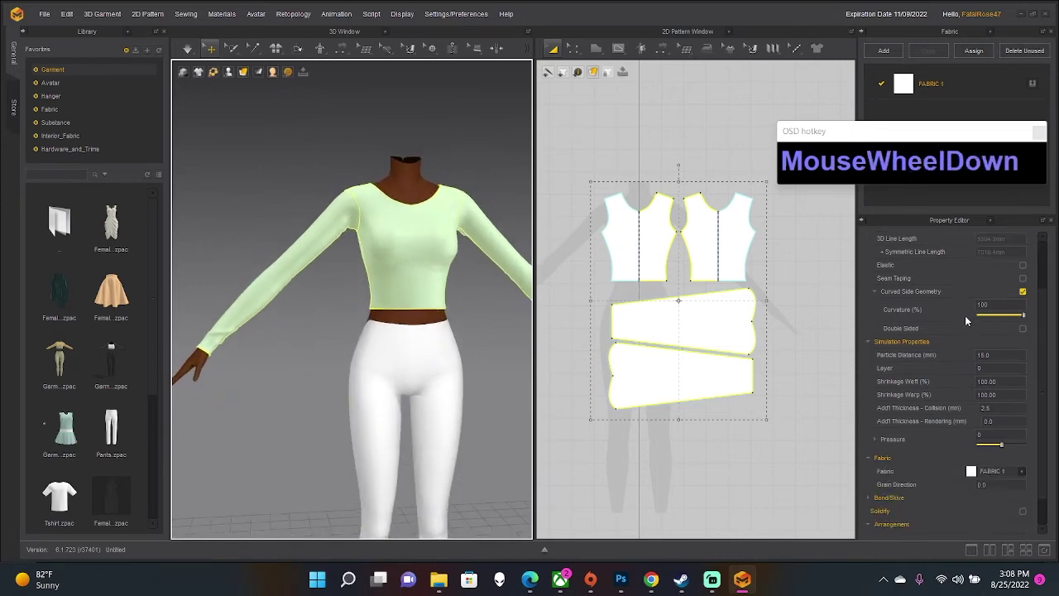
pyautogui.scroll(-2, 968, 318)
pyautogui.click(1023, 529)
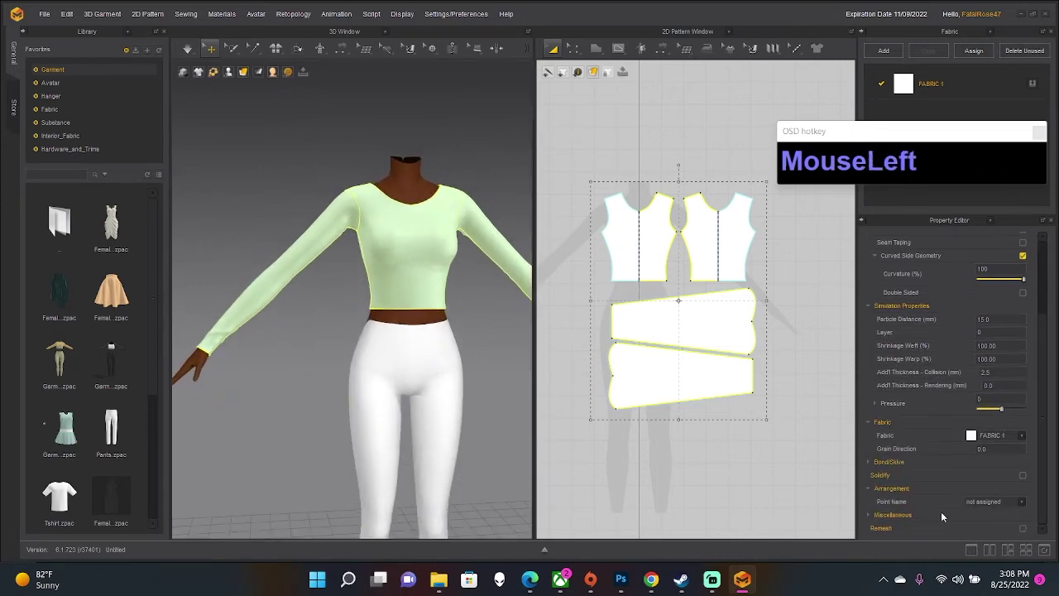
pyautogui.click(870, 514)
pyautogui.scroll(-2, 1004, 447)
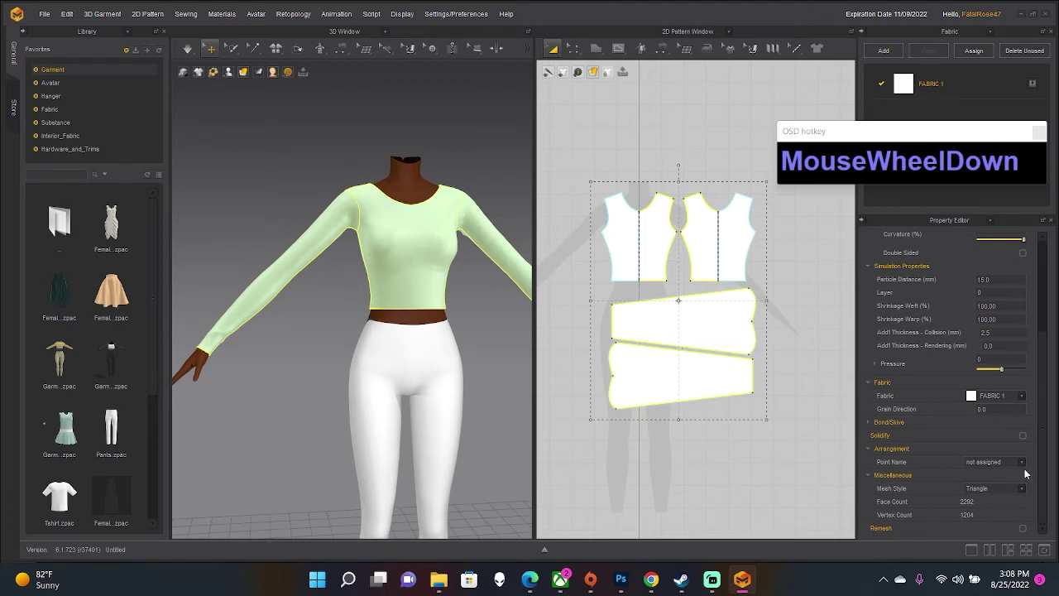
pyautogui.click(982, 490)
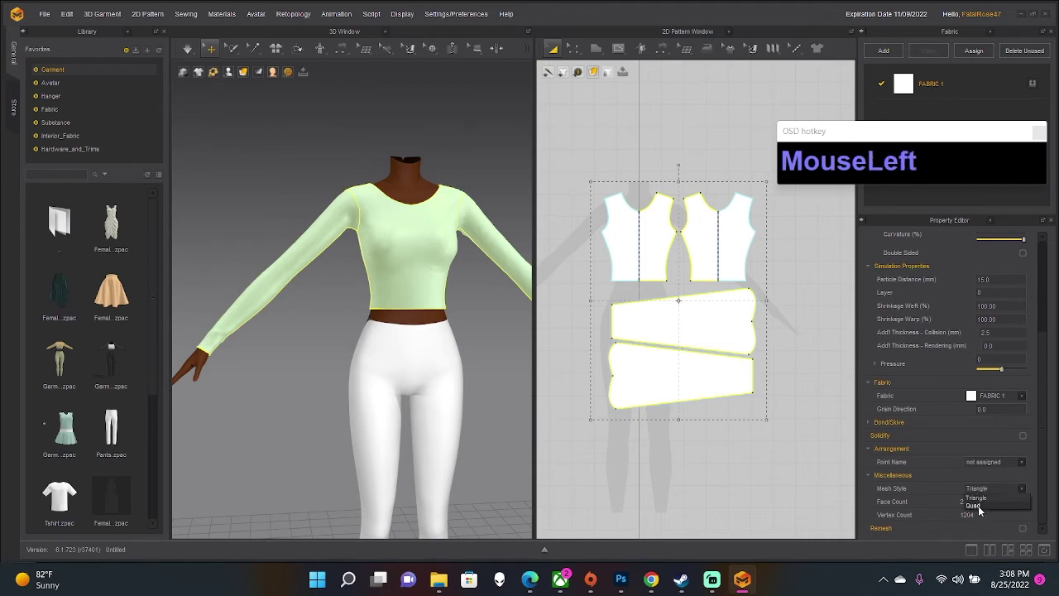
pyautogui.click(980, 510)
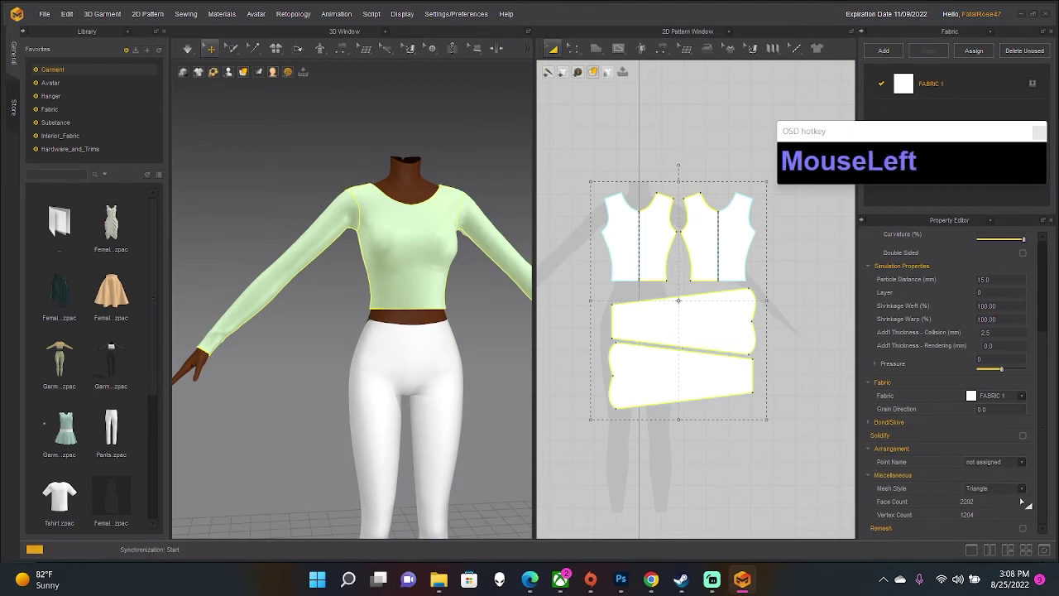
pyautogui.press('space')
pyautogui.click(1022, 490)
pyautogui.click(976, 505)
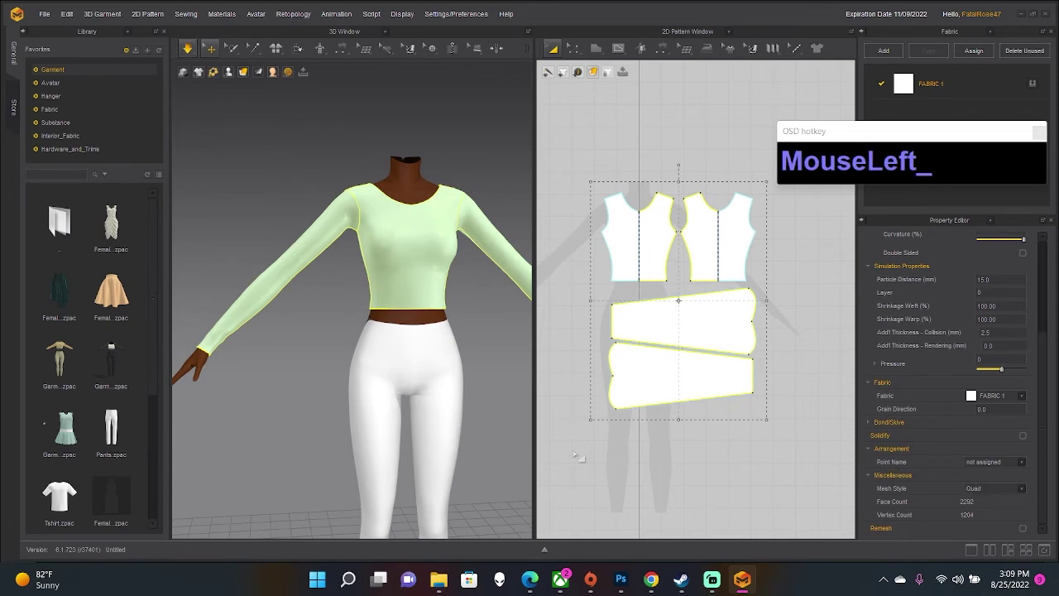
pyautogui.press('space')
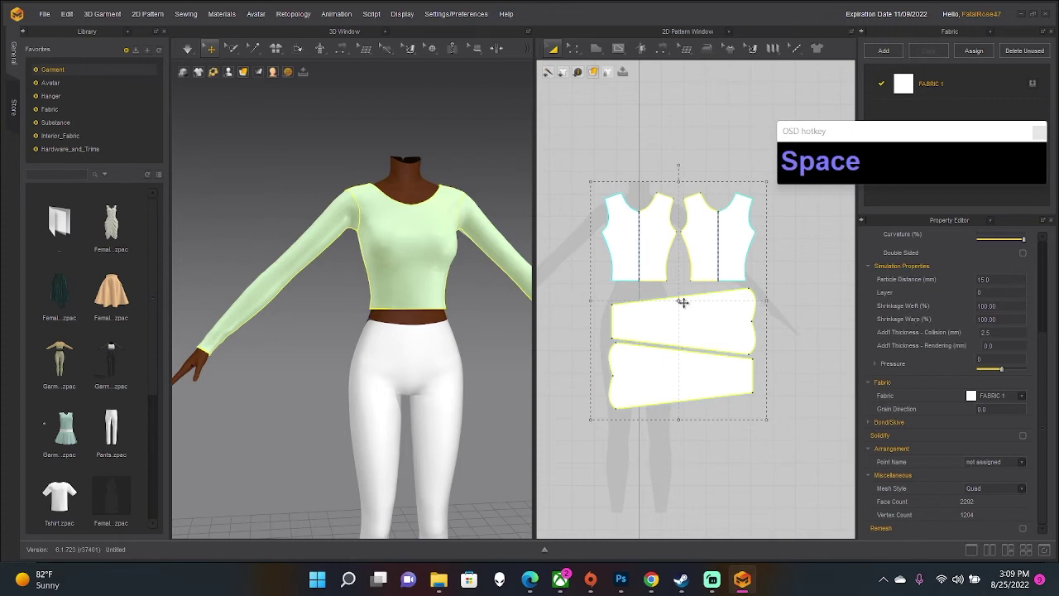
# Set the particle distance of all shirt patterns to 7 mm and clear the selection.
pyautogui.click(1008, 279)
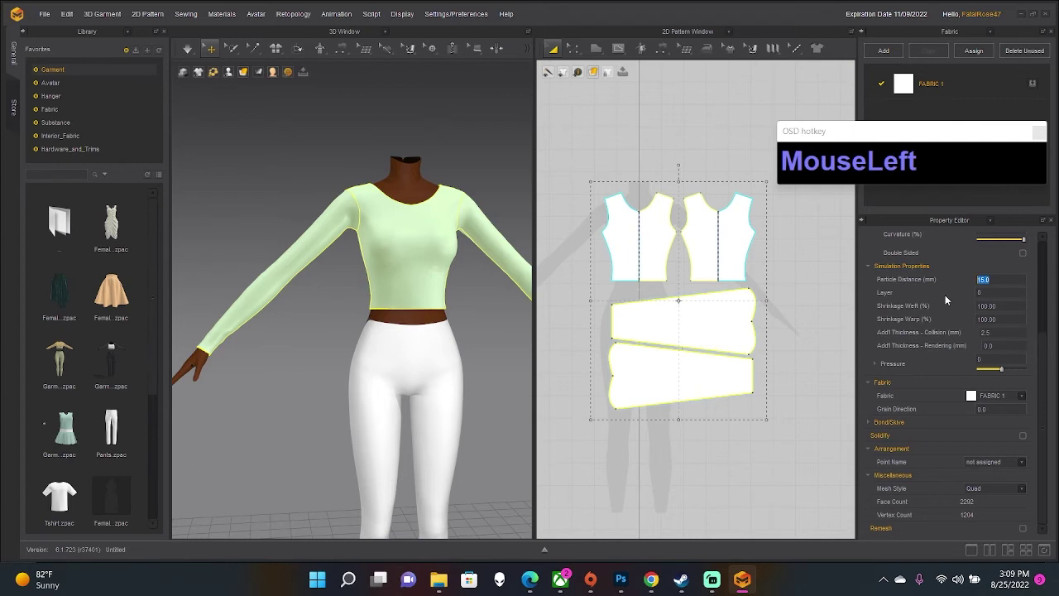
pyautogui.write('7')
pyautogui.press('Return')
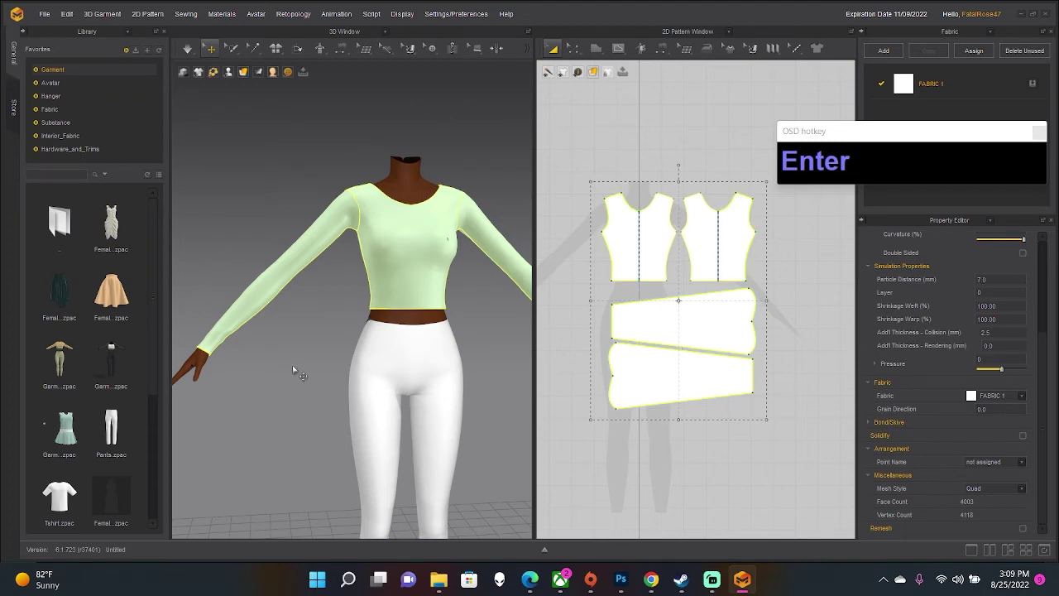
pyautogui.click(327, 446)
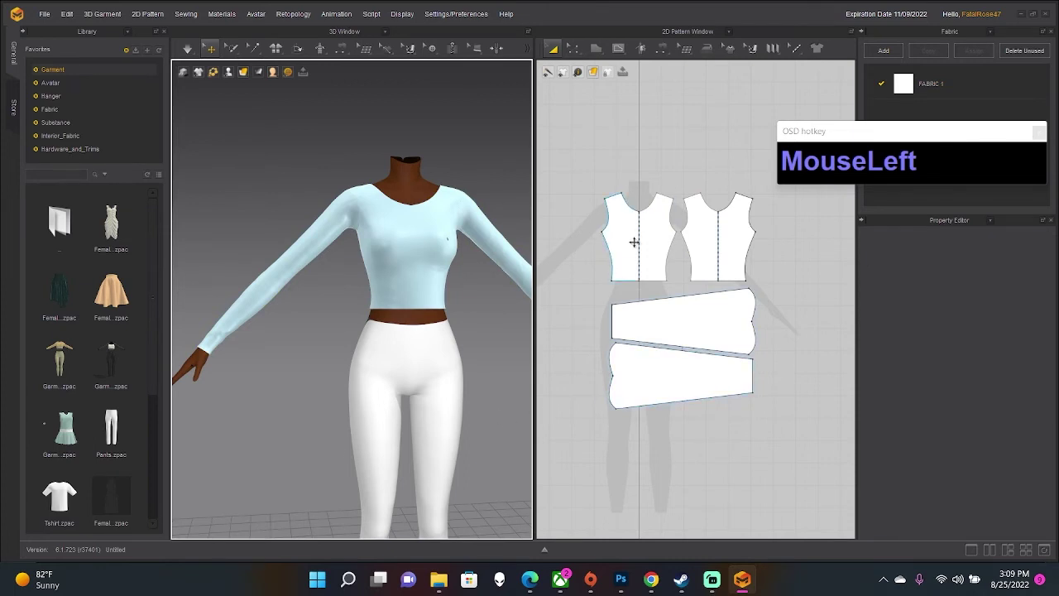
# Unfreeze all bodice and sleeve patterns and start simulating the shirt on the avatar.
pyautogui.moveTo(583, 158); pyautogui.dragTo(765, 432)
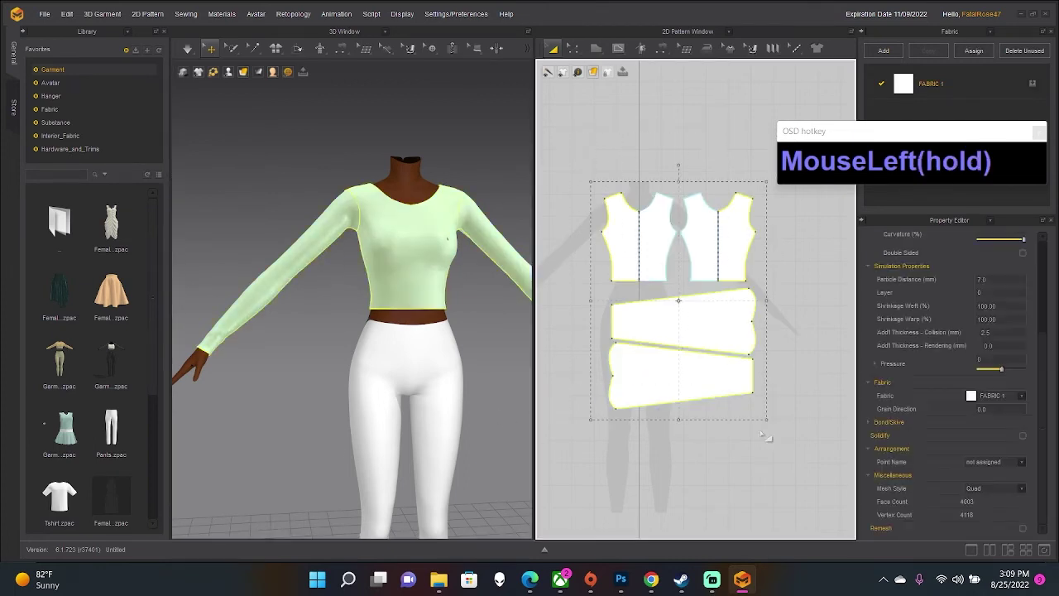
pyautogui.hotkey('ctrl', 'k')
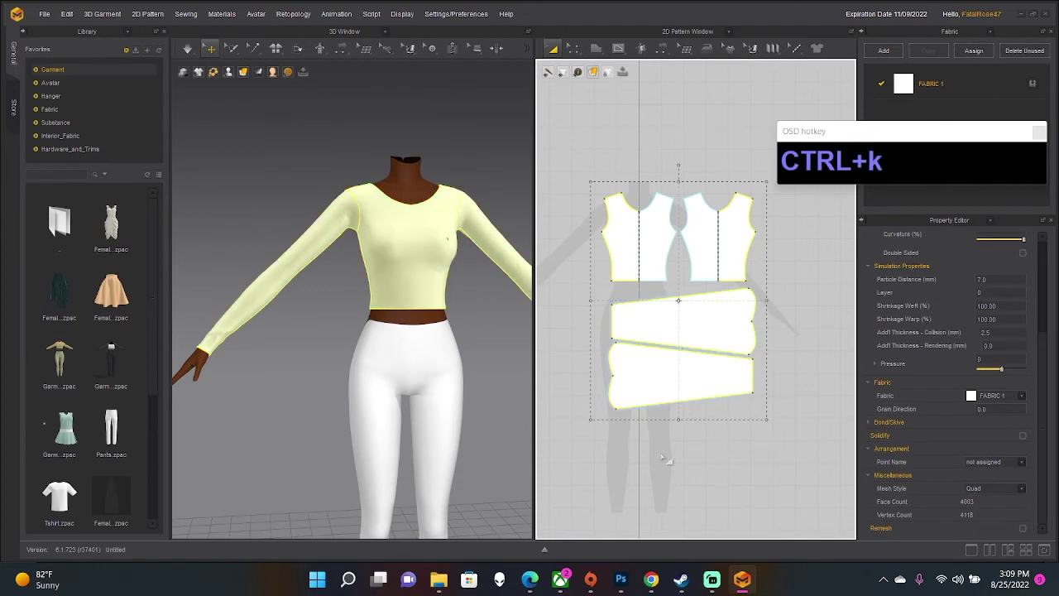
pyautogui.click(641, 472)
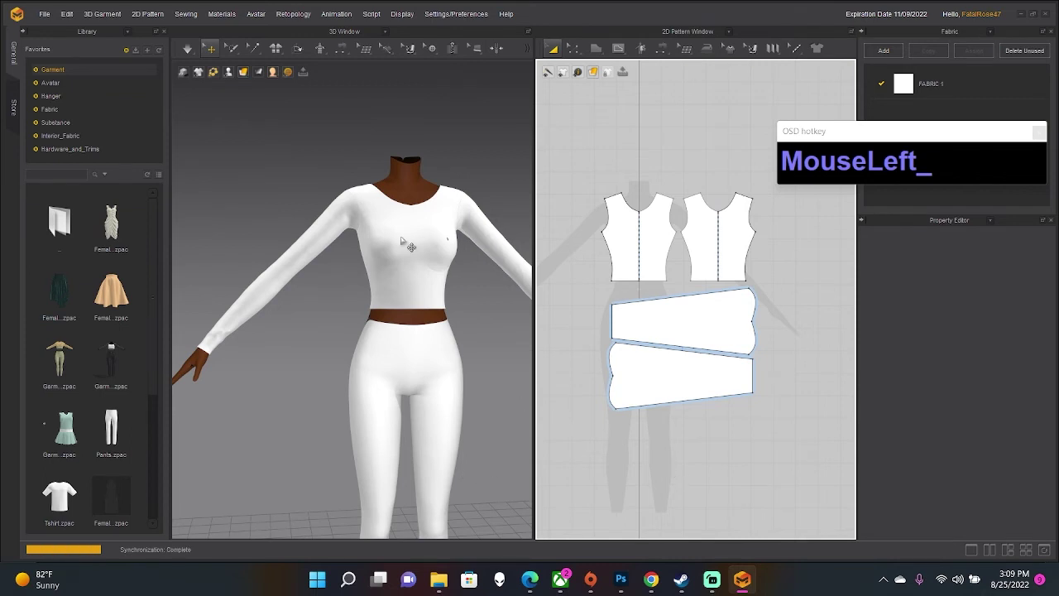
pyautogui.moveTo(526, 382); pyautogui.dragTo(503, 383, button='right')
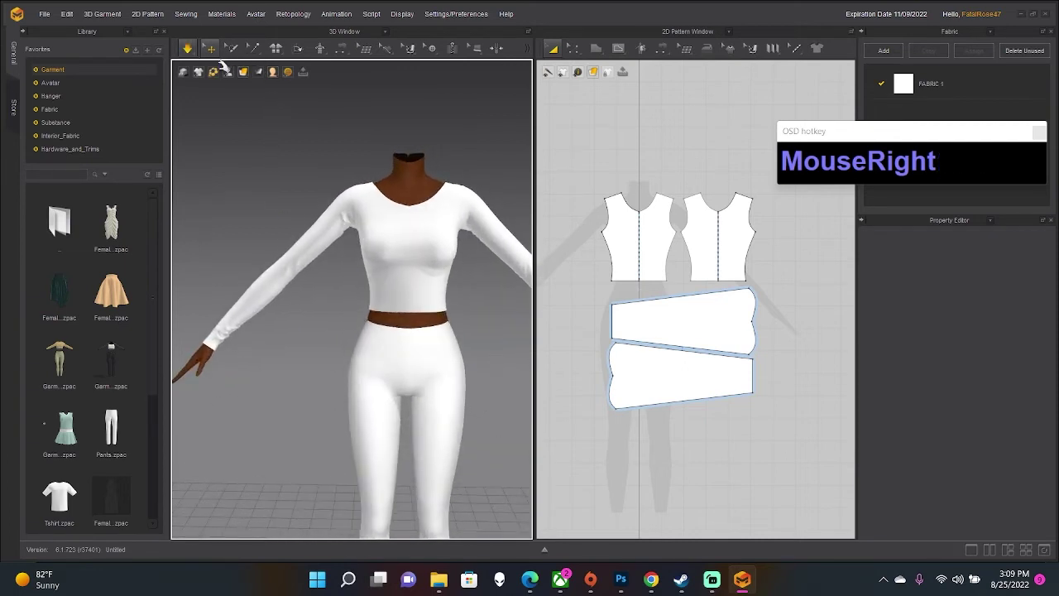
# Display the garment's surface as Mesh in the 3D view and examine the shirt's topology up close.
pyautogui.moveTo(202, 73)
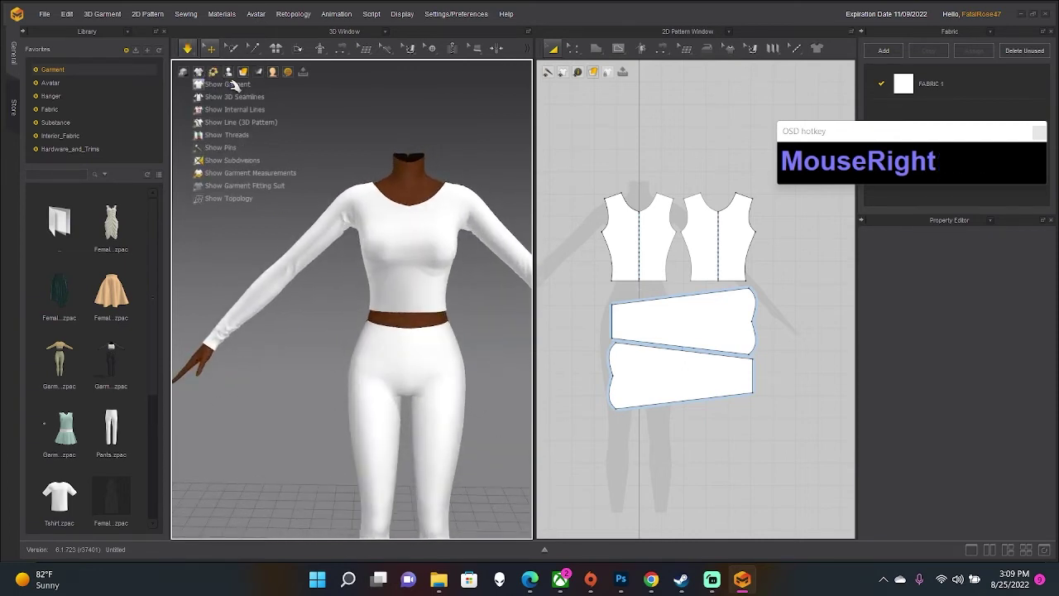
pyautogui.moveTo(243, 74)
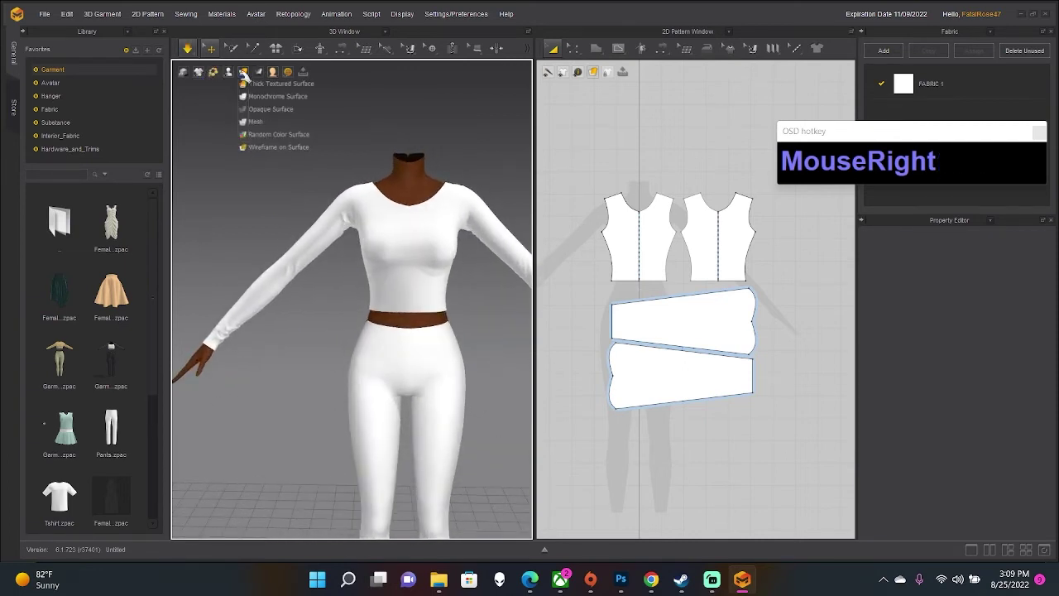
pyautogui.click(255, 122)
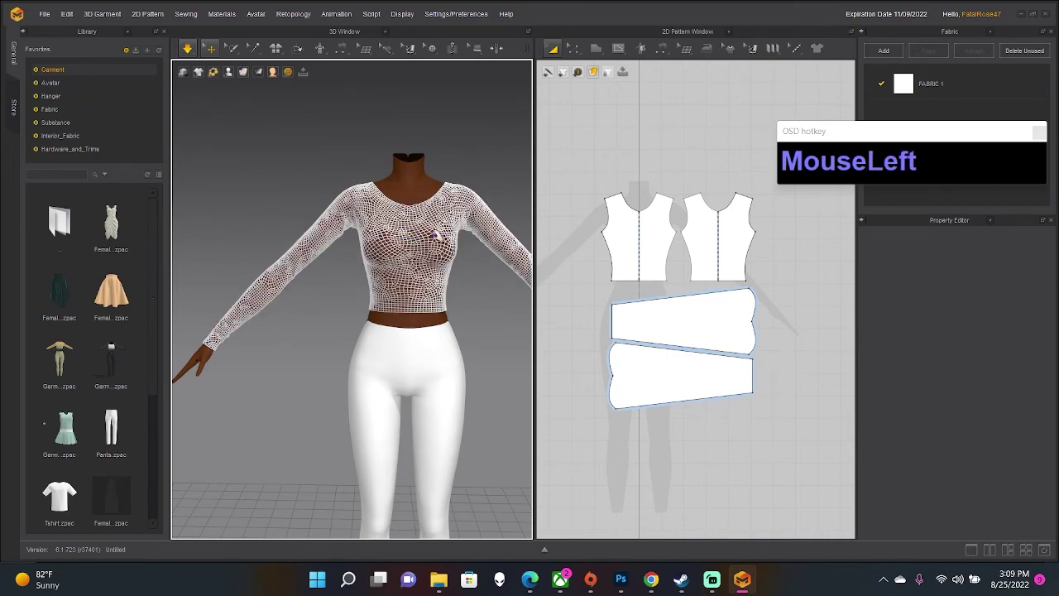
pyautogui.scroll(3, 430, 267)
pyautogui.scroll(-6, 428, 265)
pyautogui.moveTo(397, 263); pyautogui.dragTo(289, 329, button='middle')
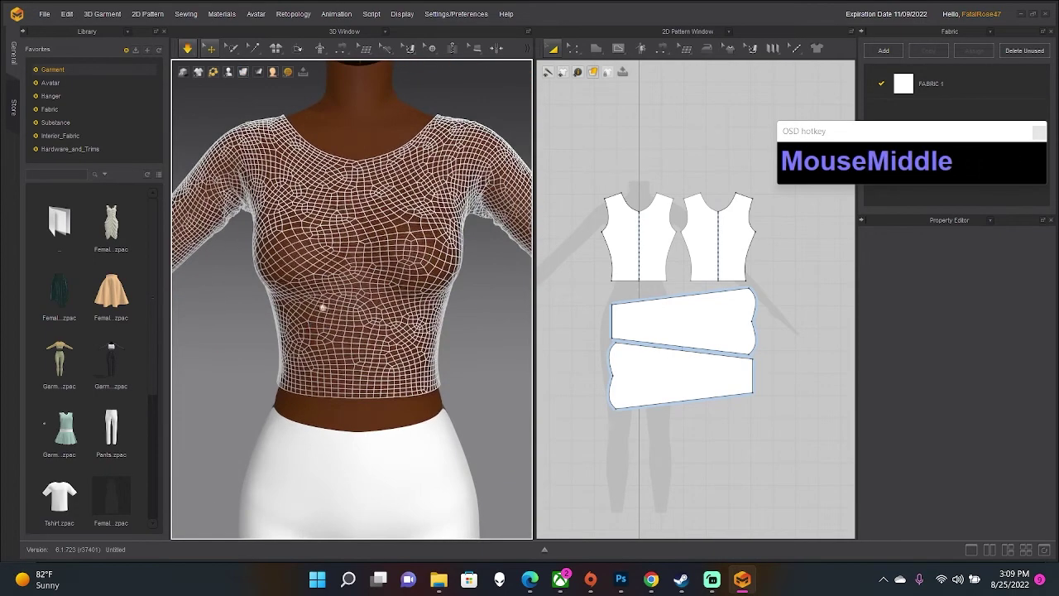
# Select all shirt patterns and set their particle distance to 15 mm to compare the mesh density.
pyautogui.moveTo(571, 148); pyautogui.dragTo(710, 425)
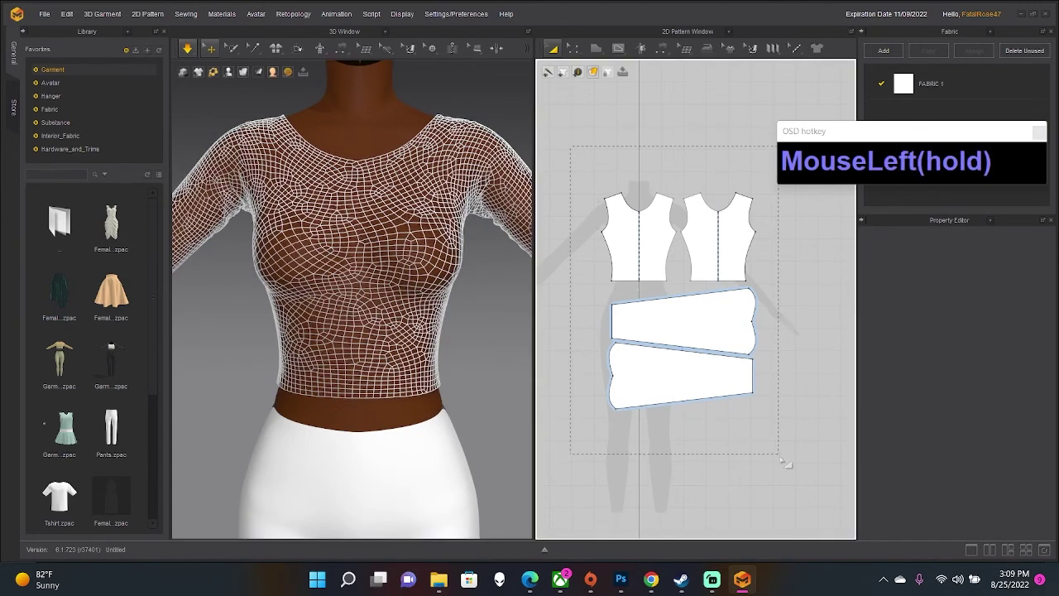
pyautogui.moveTo(783, 460); pyautogui.dragTo(783, 461)
pyautogui.moveTo(991, 282); pyautogui.dragTo(969, 281)
pyautogui.write('15')
pyautogui.press('Return')
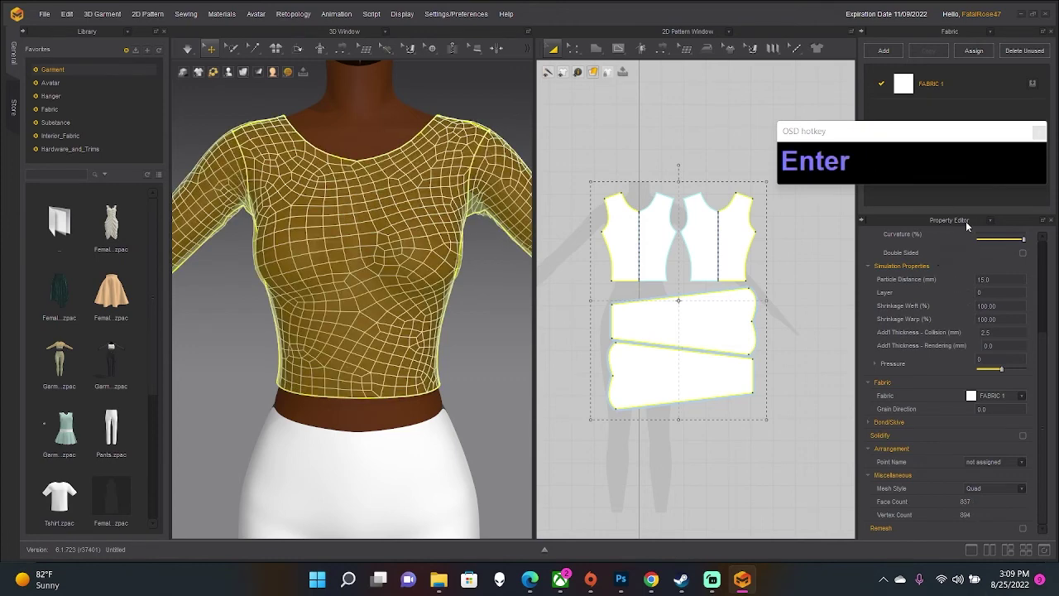
# Return the particle distance of the selected shirt patterns to 7 mm and deselect them.
pyautogui.moveTo(997, 278); pyautogui.dragTo(974, 250)
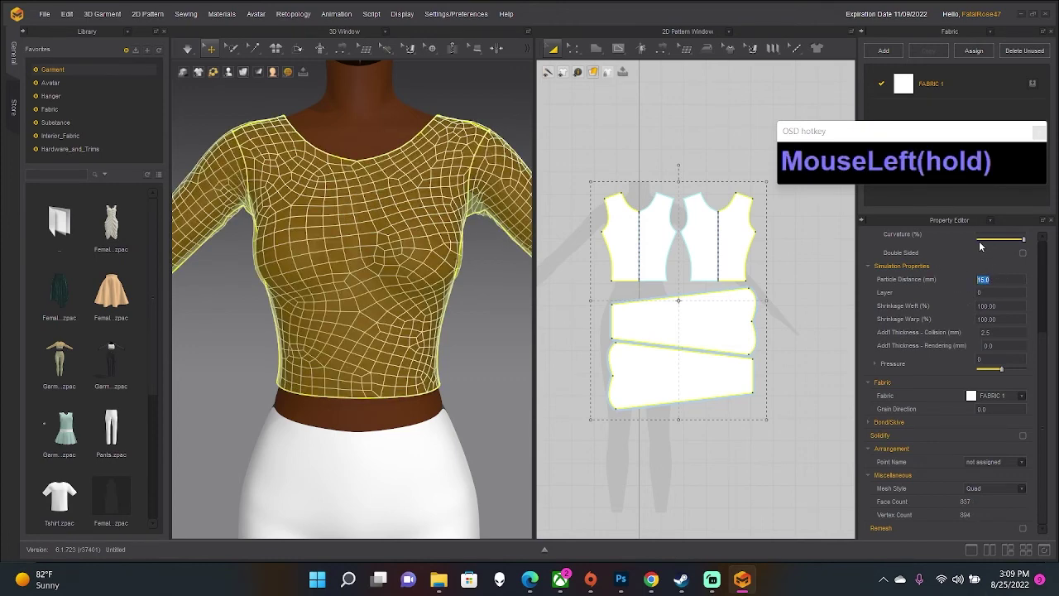
pyautogui.write('7')
pyautogui.press('Return')
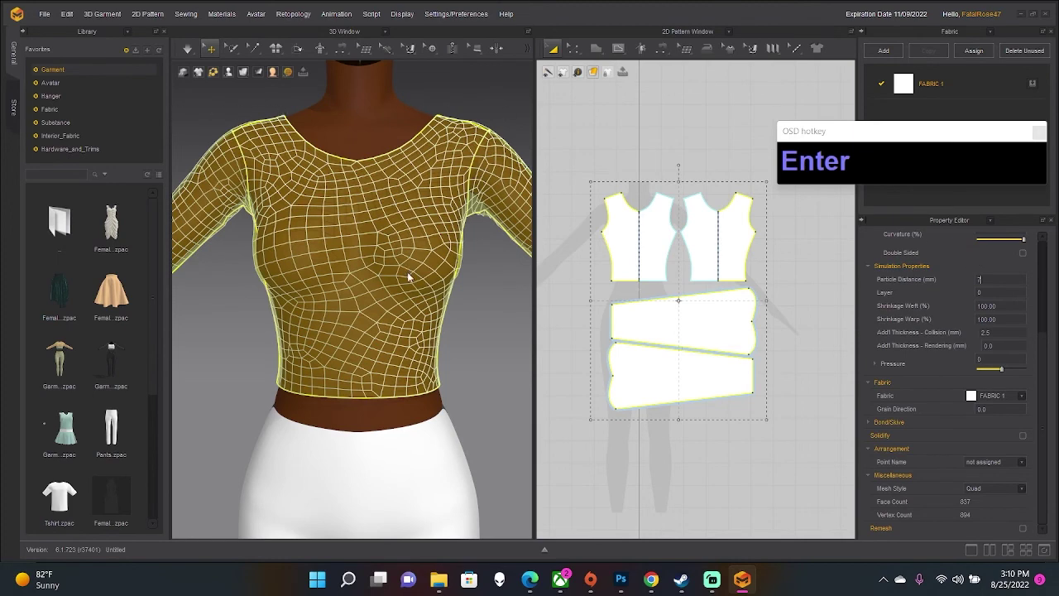
pyautogui.click(592, 463)
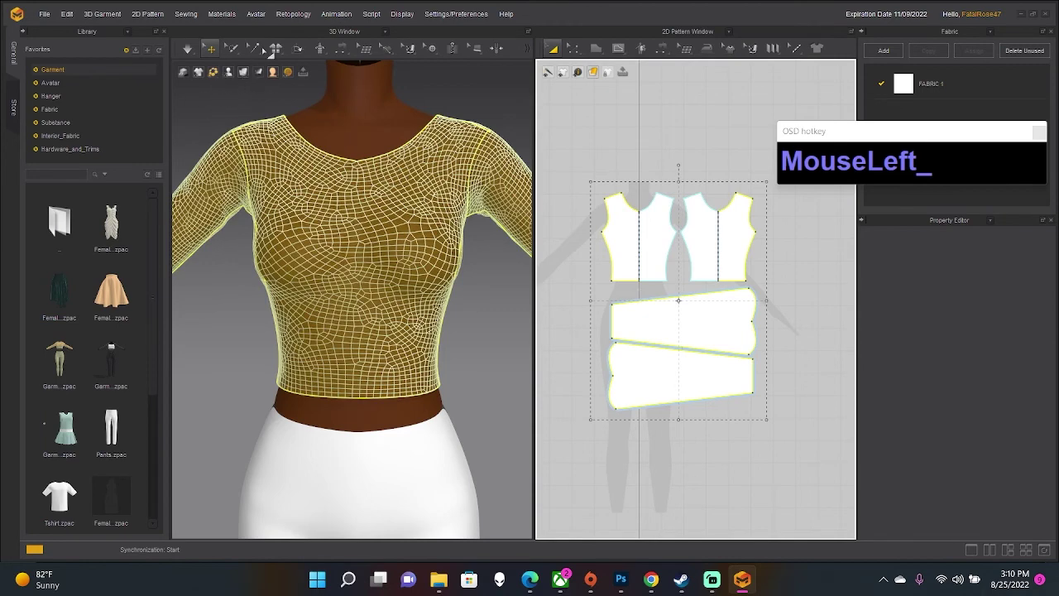
# Deselect the patterns, switch the garment's 3D display to Thick Textured Surface and check the shirt on the avatar.
pyautogui.click(317, 124)
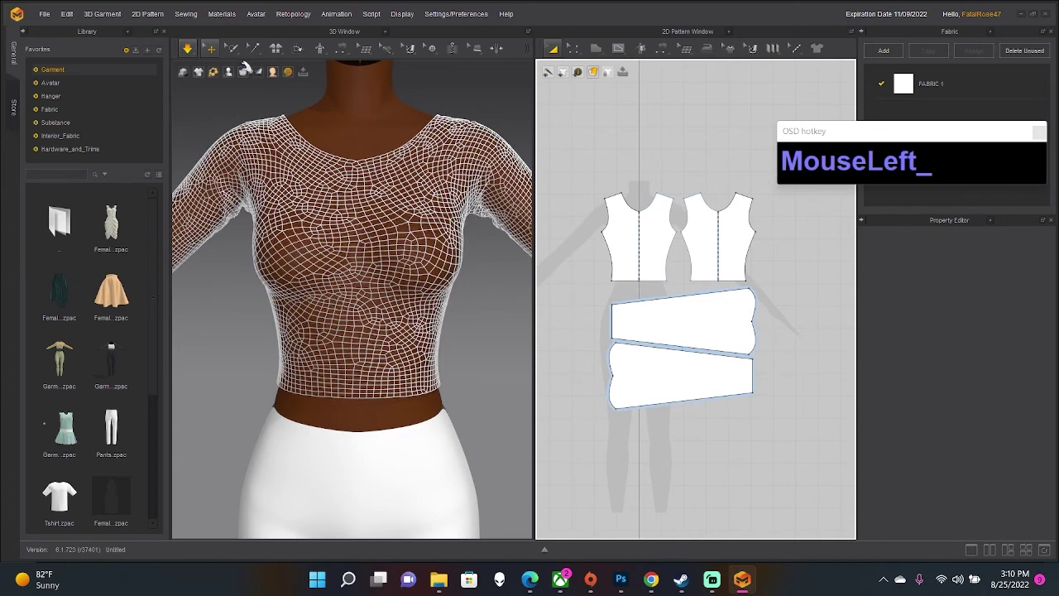
pyautogui.moveTo(225, 73)
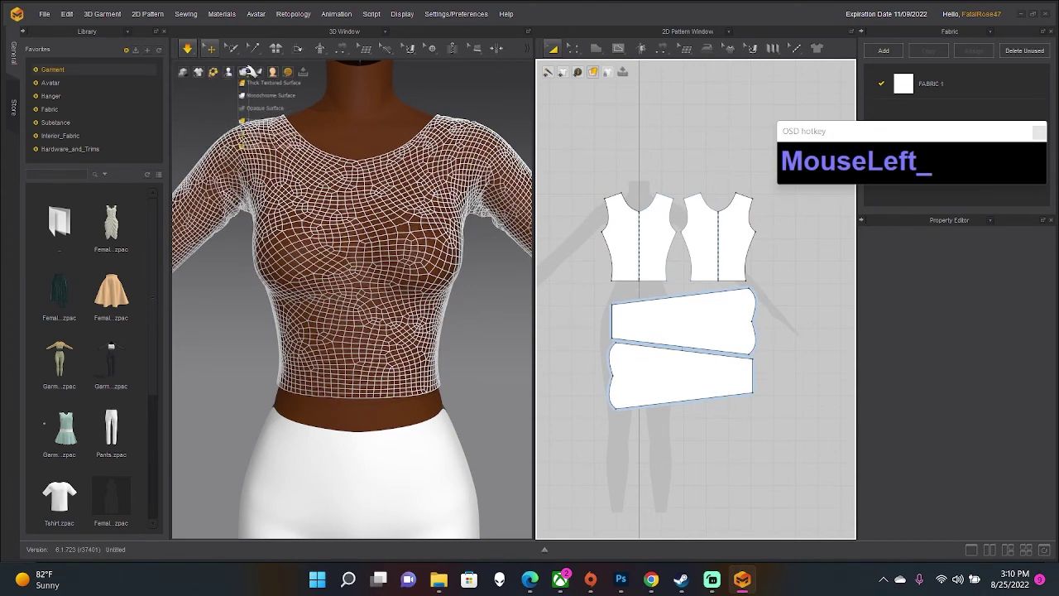
pyautogui.moveTo(262, 71)
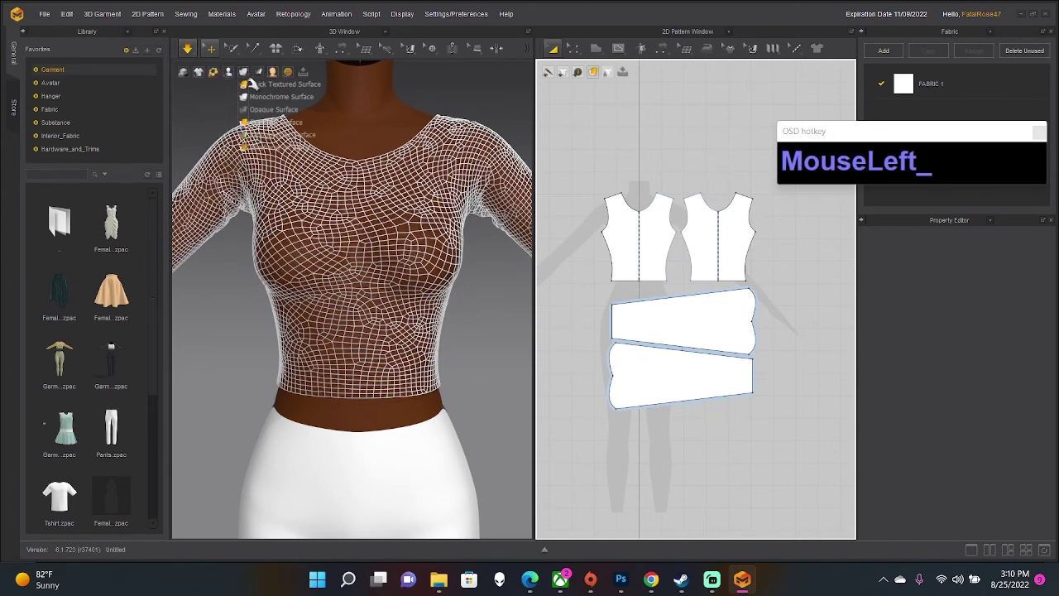
pyautogui.click(247, 83)
pyautogui.scroll(-3, 402, 218)
pyautogui.scroll(5, 510, 386)
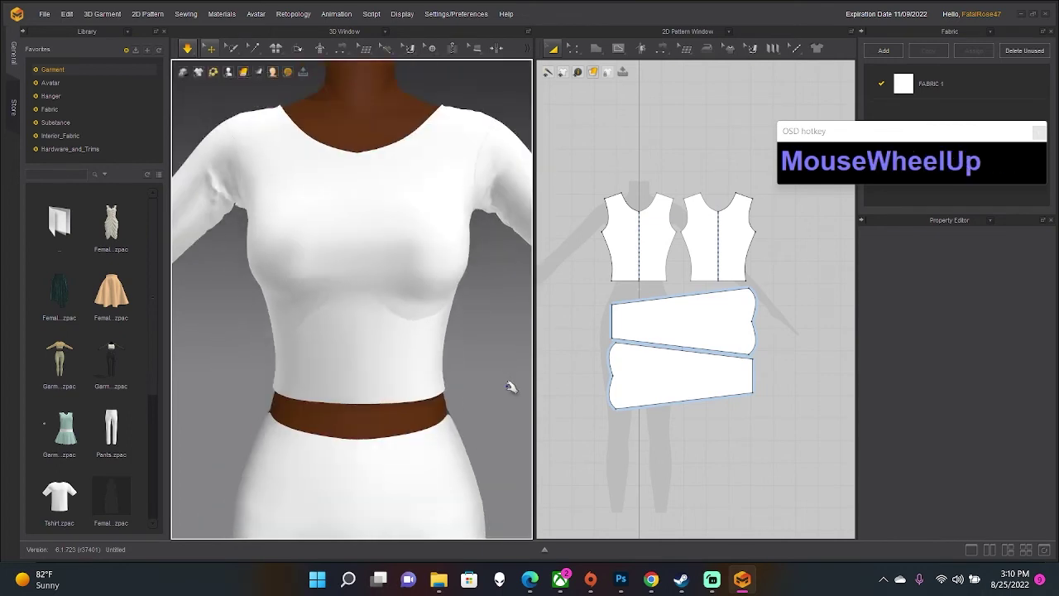
pyautogui.scroll(4, 508, 396)
pyautogui.moveTo(499, 402); pyautogui.dragTo(499, 348, button='right')
pyautogui.scroll(1, 428, 369)
pyautogui.scroll(-5, 428, 369)
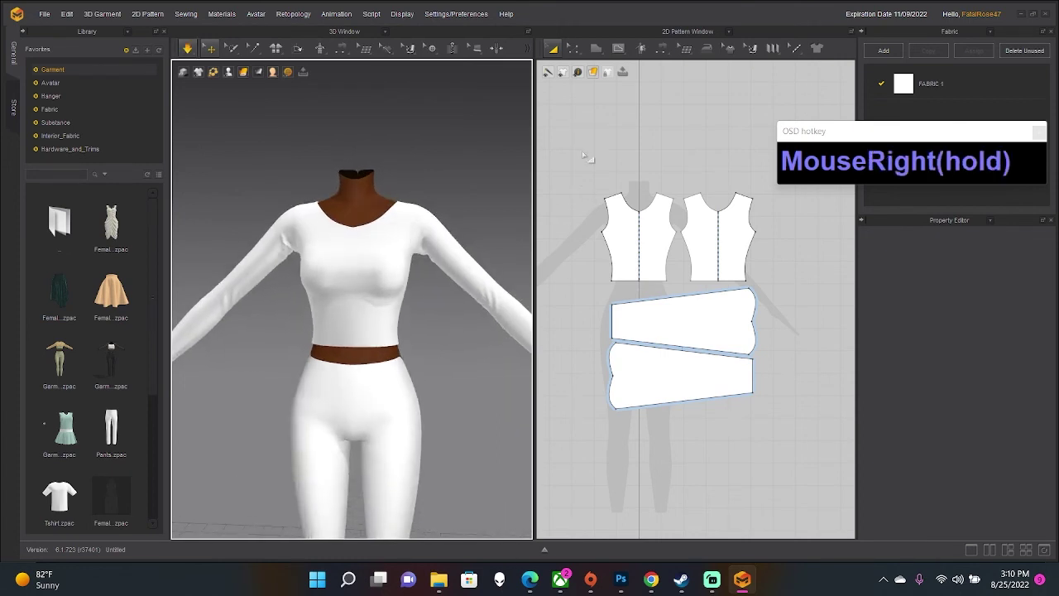
# Select all bodice and sleeve patterns and show the UV Editor in place of the Property Editor.
pyautogui.moveTo(583, 149); pyautogui.dragTo(769, 429)
pyautogui.moveTo(818, 474); pyautogui.dragTo(830, 459)
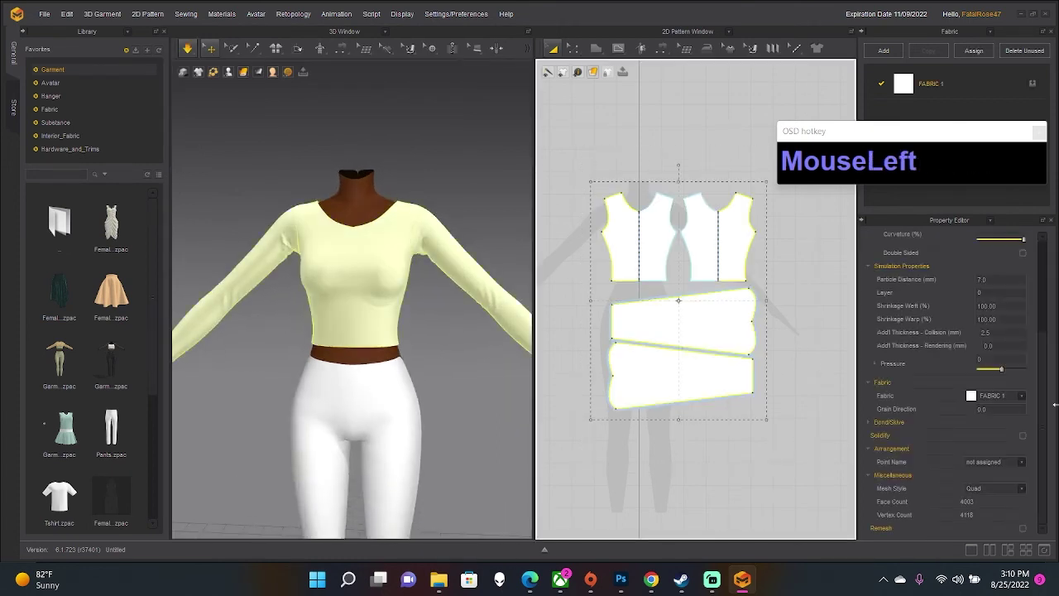
pyautogui.click(987, 220)
pyautogui.click(933, 329)
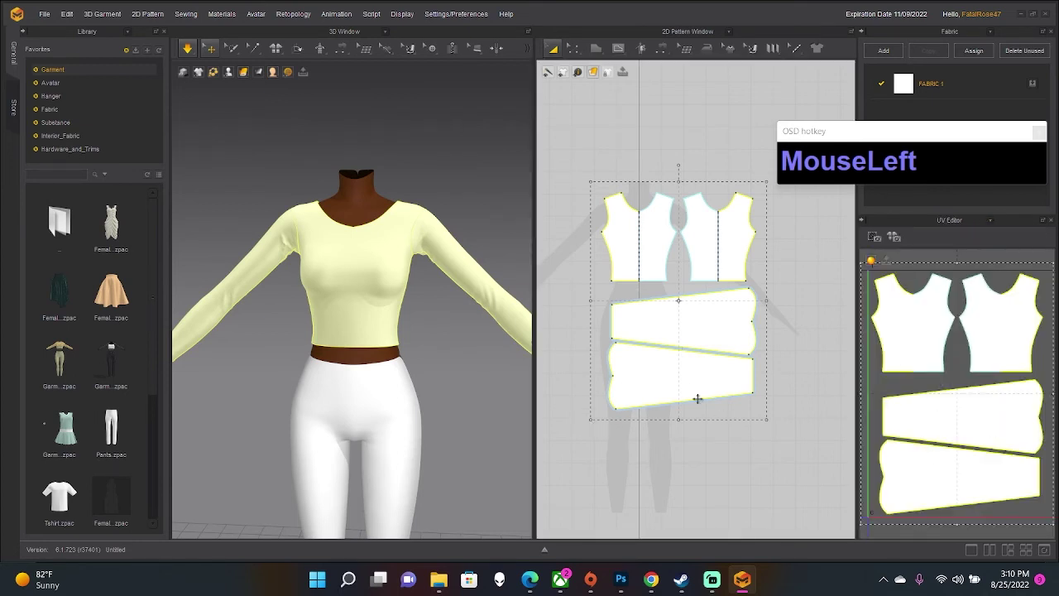
# Freeze the selected bodice and sleeve patterns.
pyautogui.hotkey('ctrl', 'k')
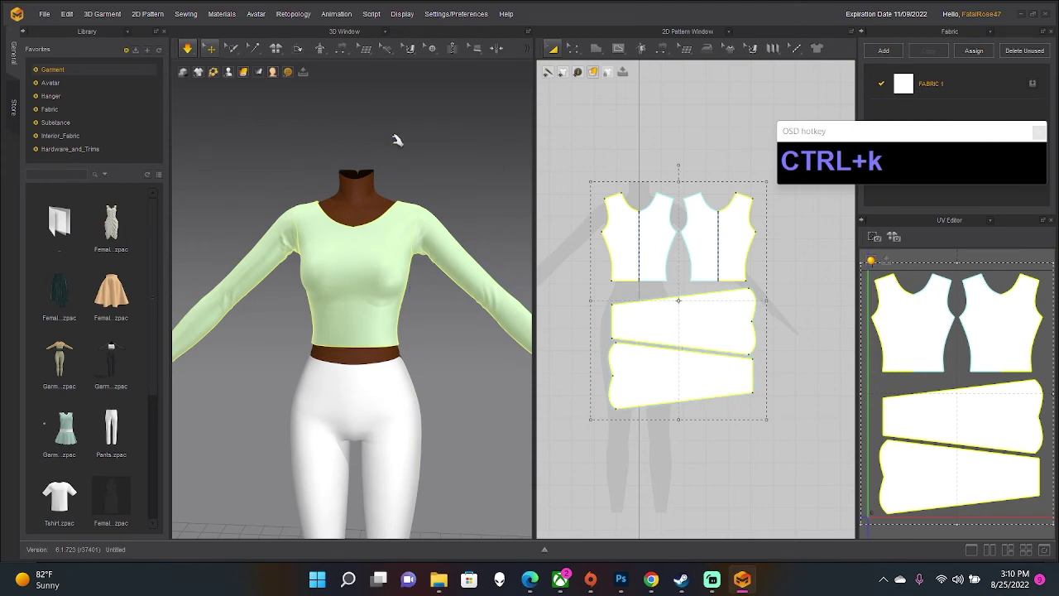
pyautogui.scroll(3, 356, 351)
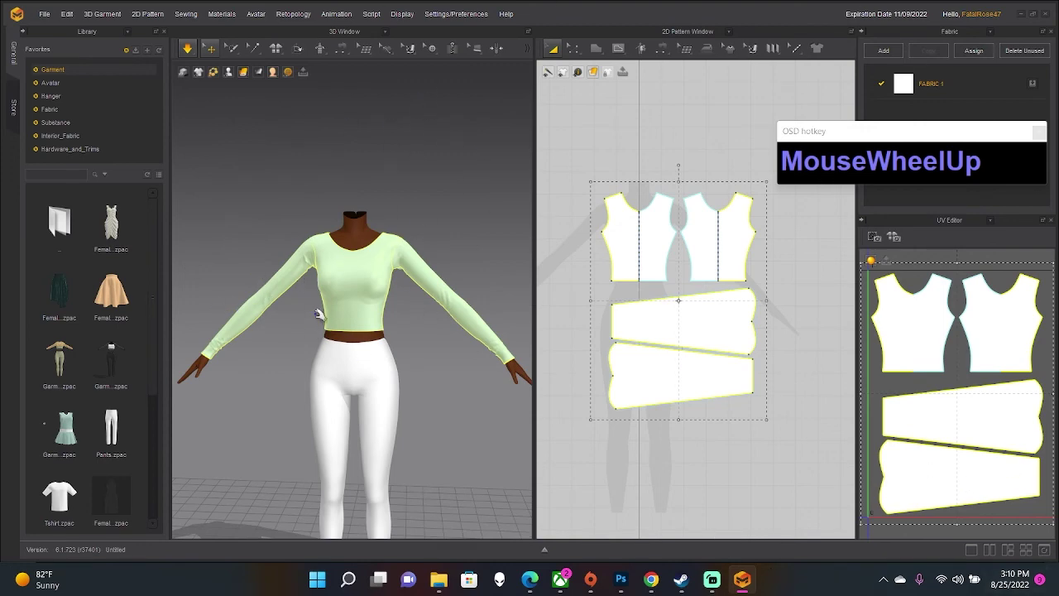
pyautogui.moveTo(318, 314)
pyautogui.mouseDown(button='right')
pyautogui.moveTo(383, 281)
pyautogui.moveTo(416, 335)
pyautogui.moveTo(319, 295)
pyautogui.mouseUp(button='right')
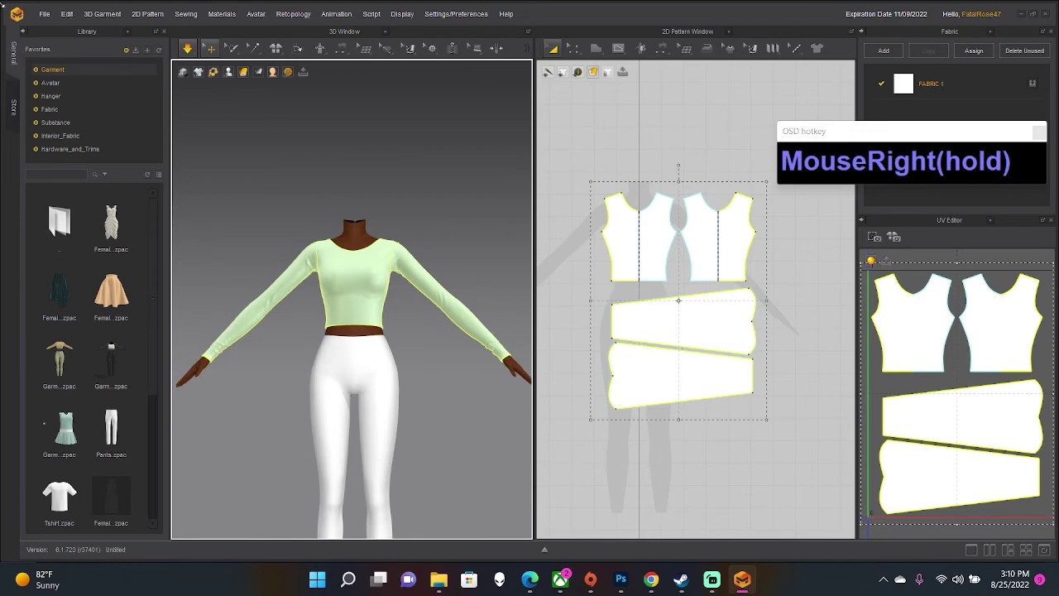
# Start an OBJ export into the TutorialLongSleeve folder with the file name TutorialLongSleeveMD.
pyautogui.click(54, 13)
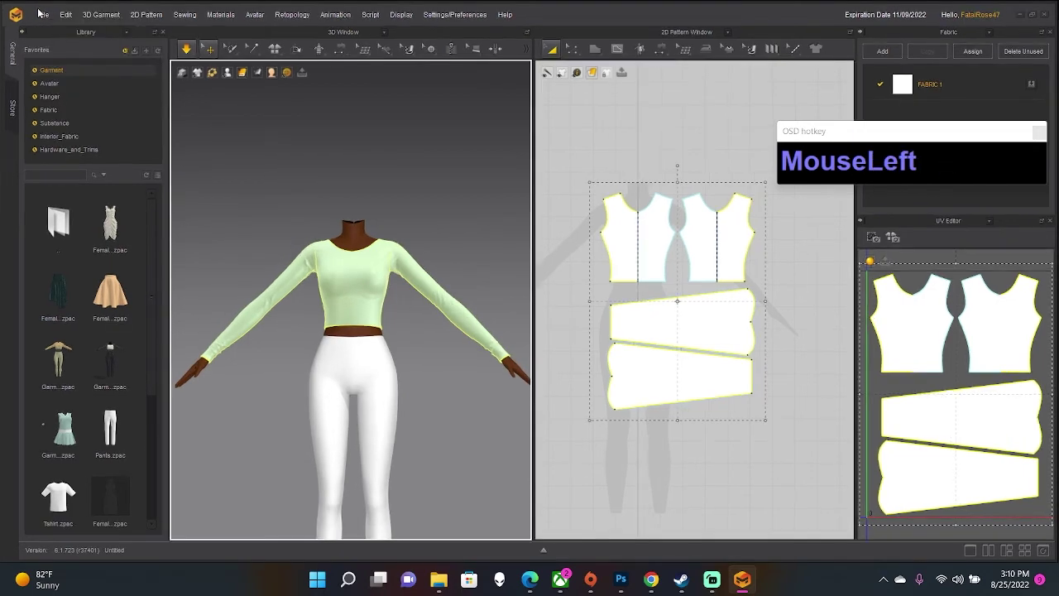
pyautogui.click(43, 13)
pyautogui.moveTo(77, 131)
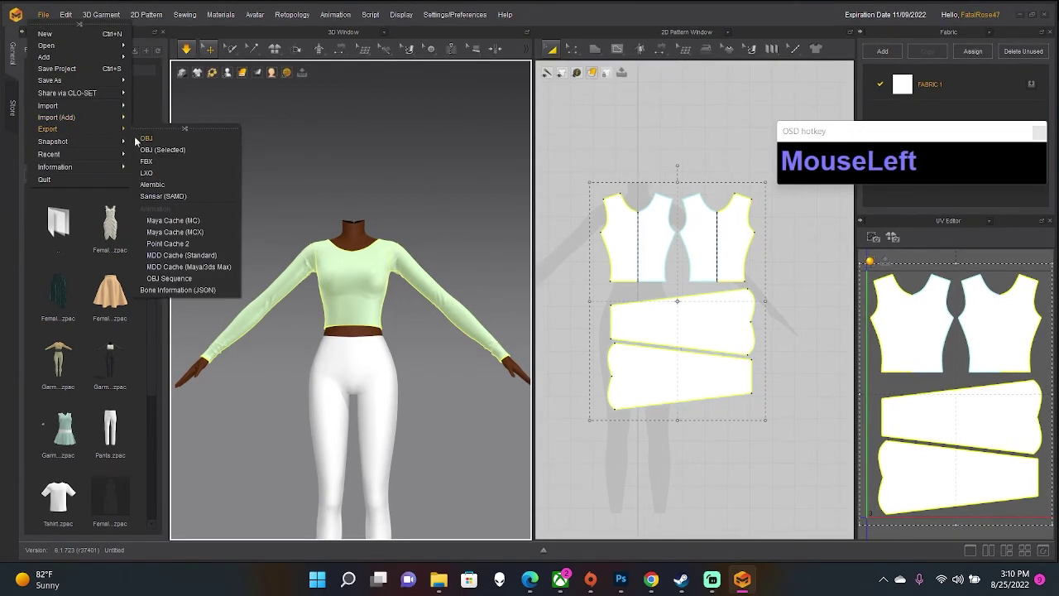
pyautogui.click(146, 137)
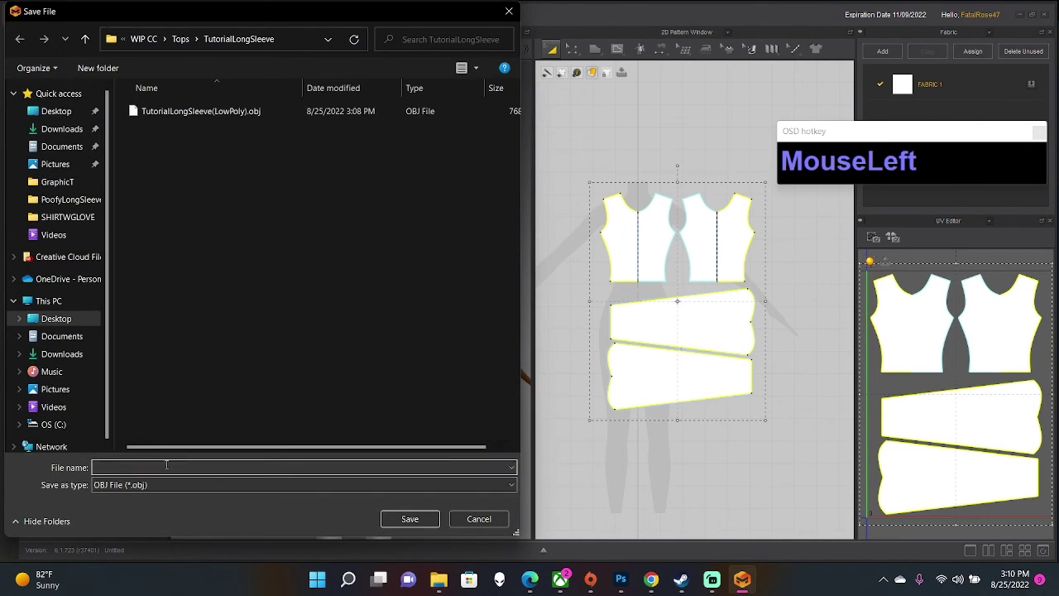
pyautogui.write('Tut')
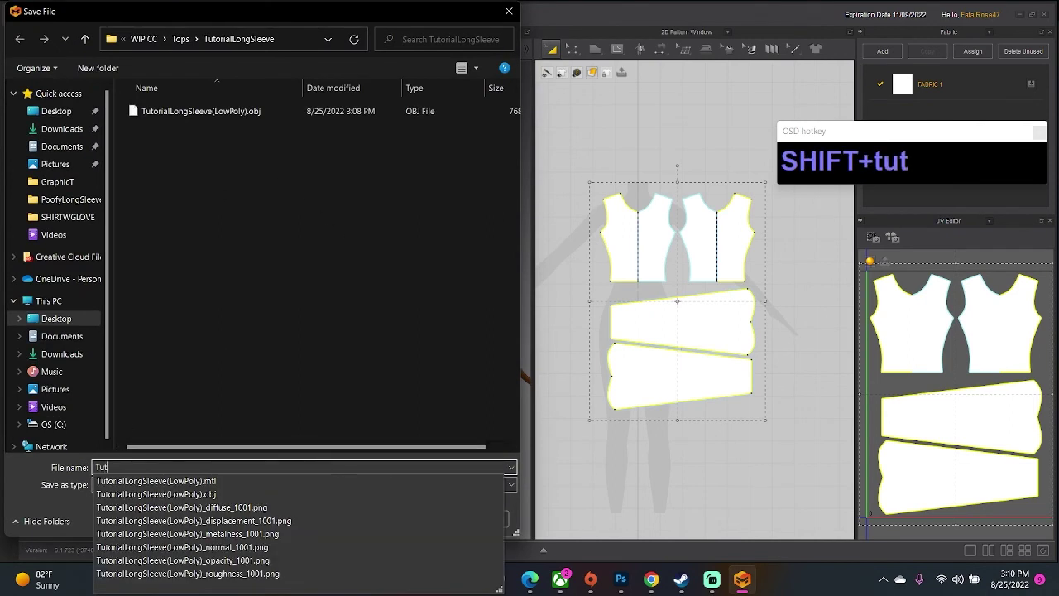
pyautogui.write('u')
pyautogui.press('BackSpace')
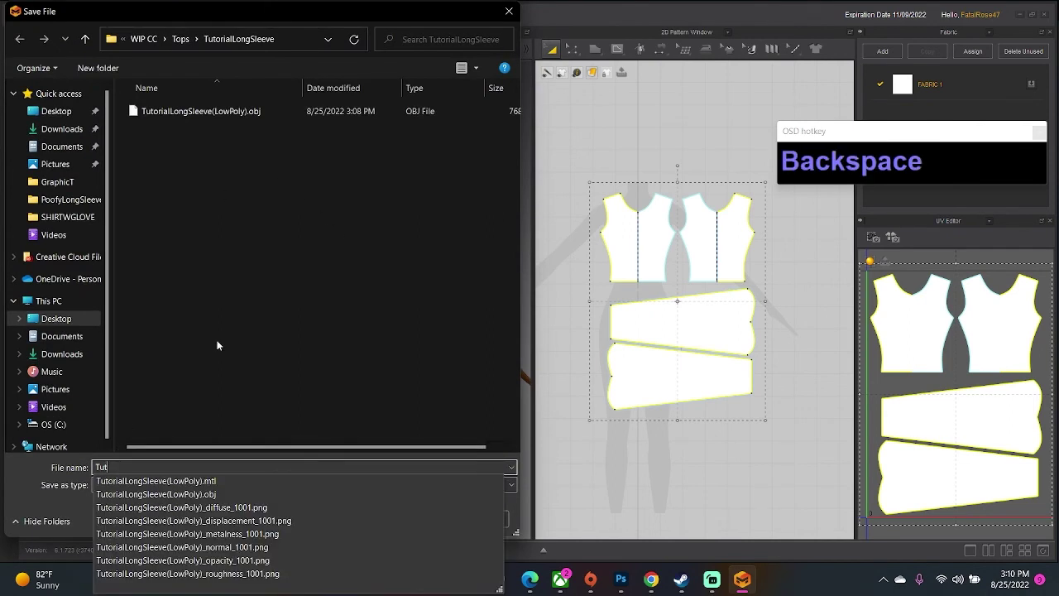
pyautogui.write('orialLo')
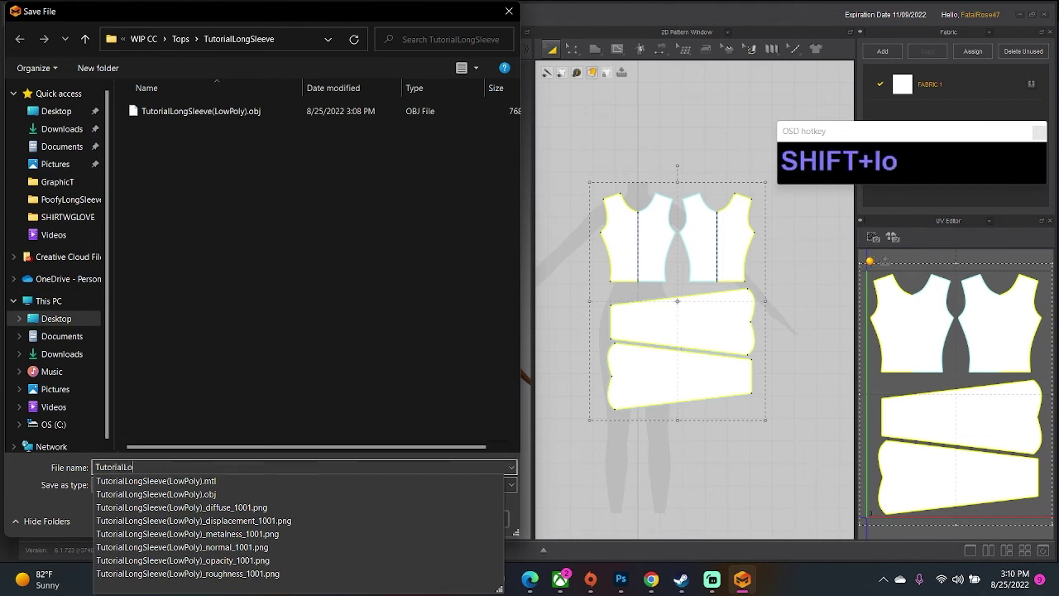
pyautogui.write('ngSleeveMD')
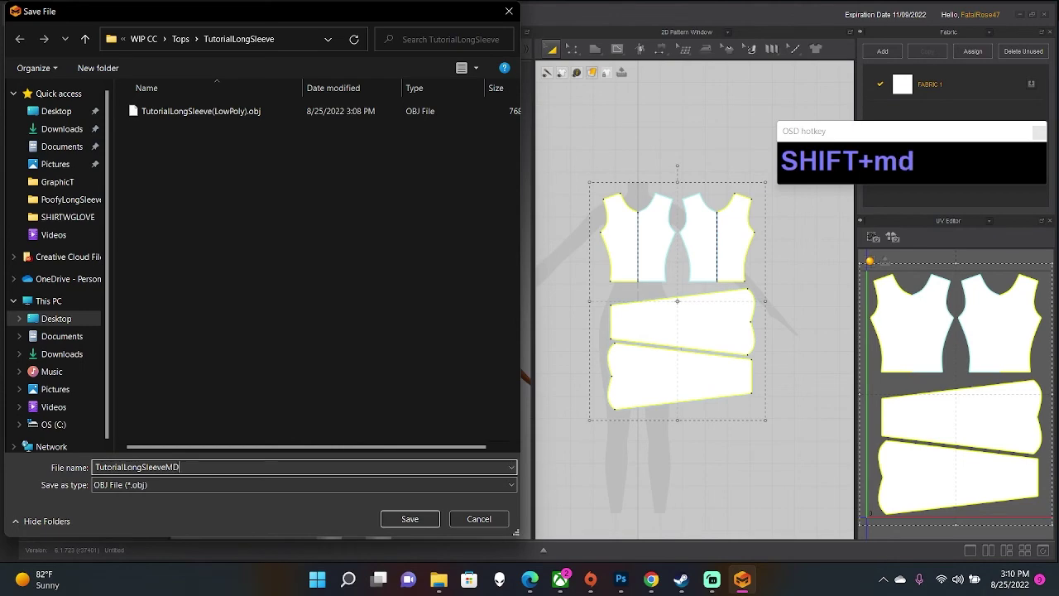
pyautogui.click(410, 518)
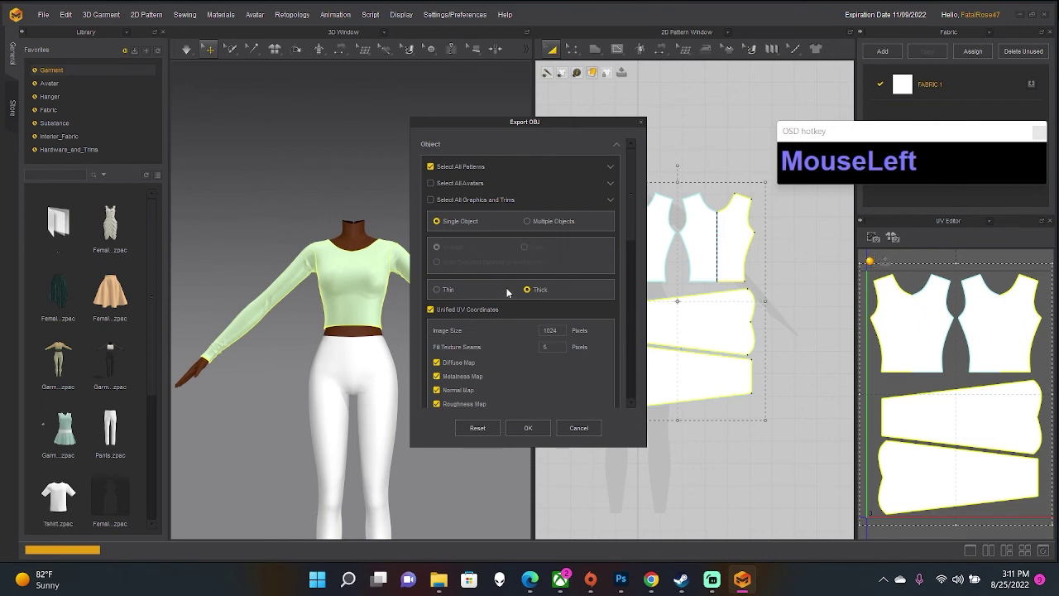
# Set the exported garment to Thin, check the remaining scale, axis and file options, and complete the OBJ export.
pyautogui.click(437, 290)
pyautogui.scroll(-1, 512, 280)
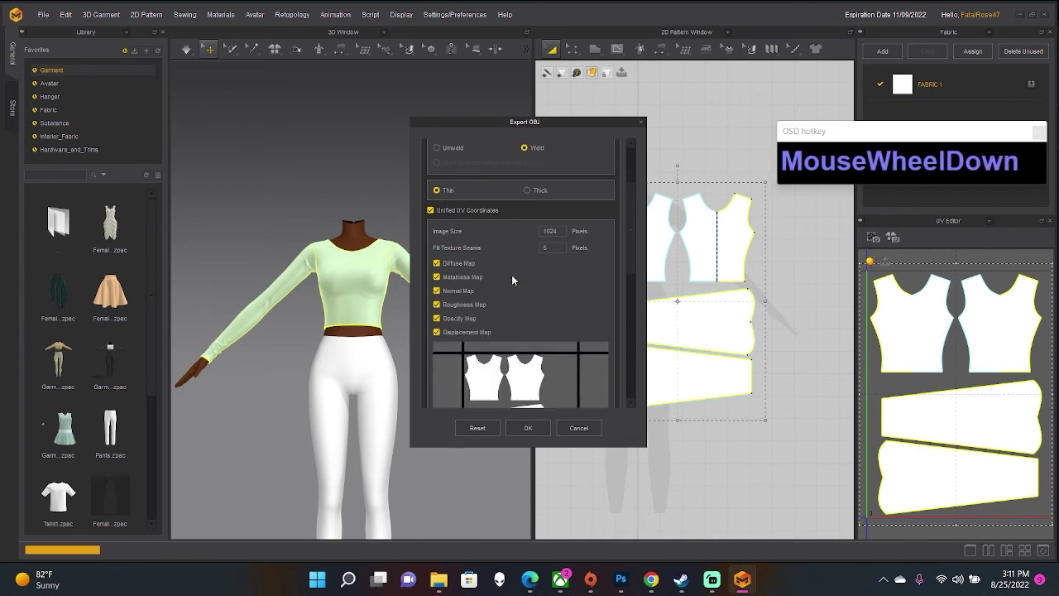
pyautogui.scroll(-3, 463, 308)
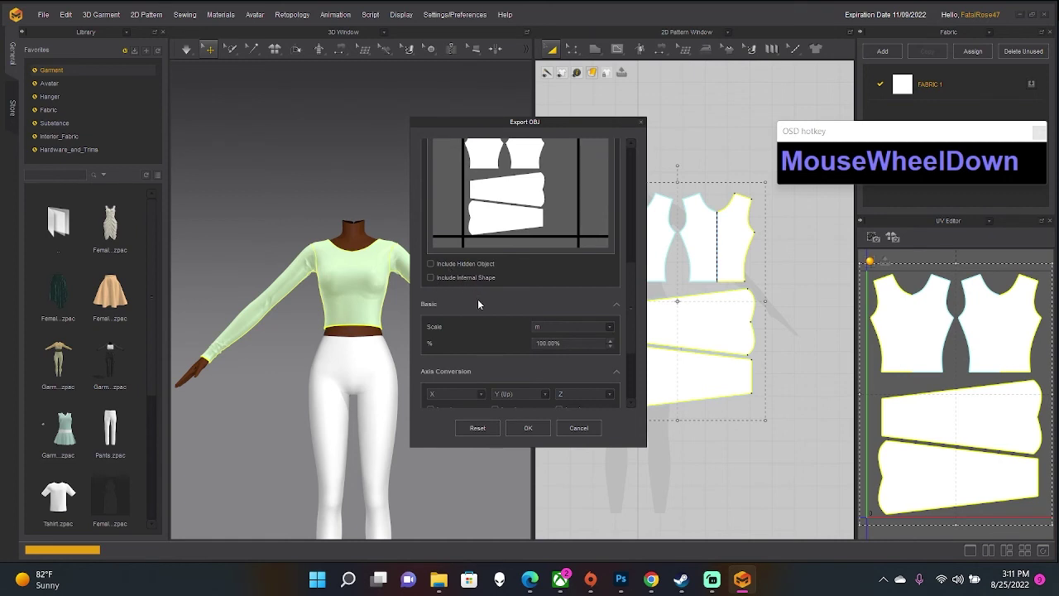
pyautogui.scroll(-1, 522, 313)
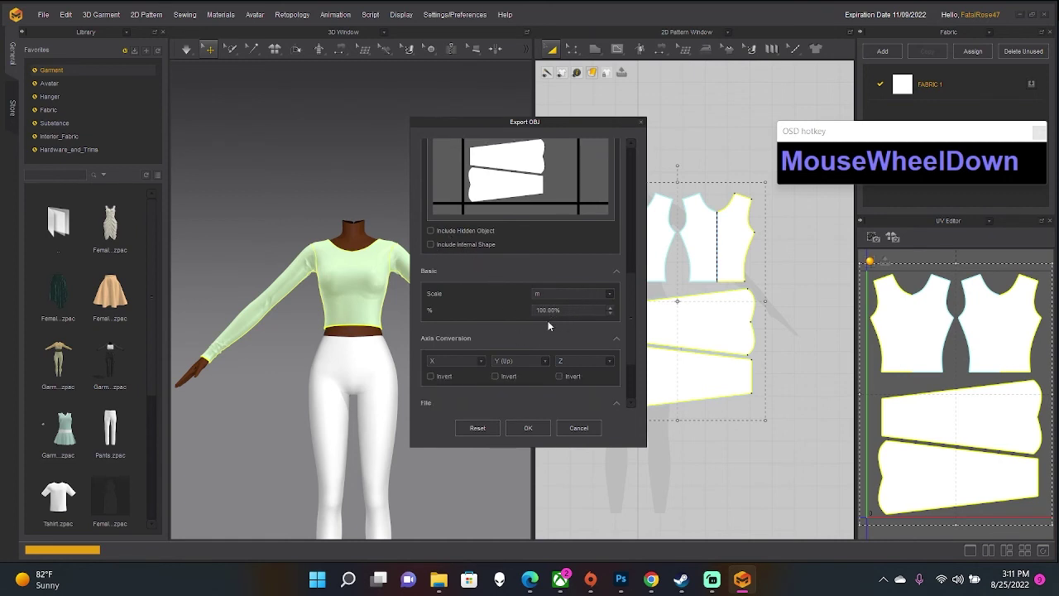
pyautogui.scroll(-2, 522, 306)
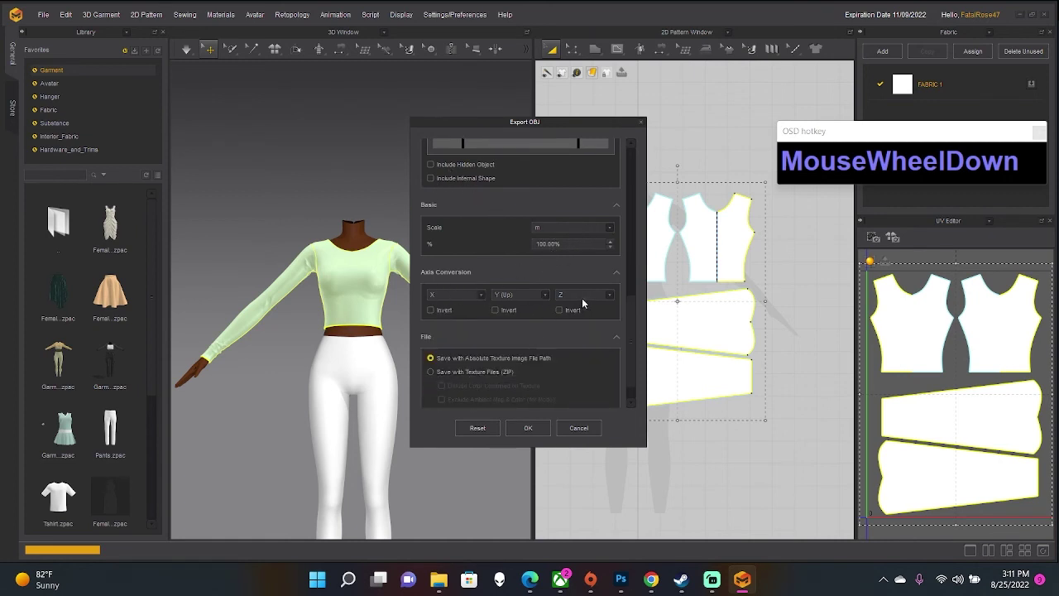
pyautogui.scroll(-1, 497, 380)
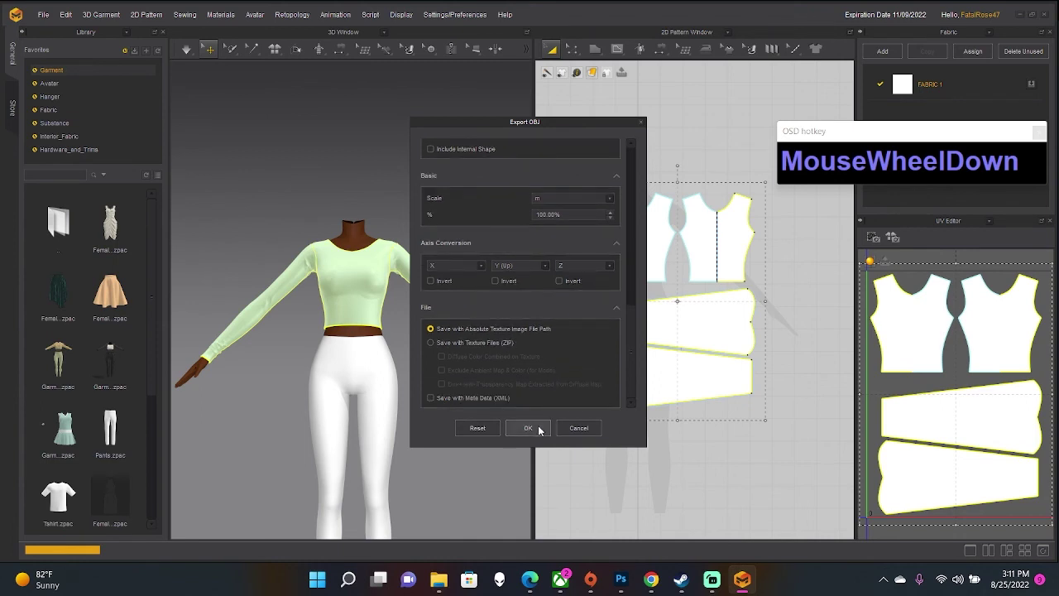
pyautogui.click(530, 428)
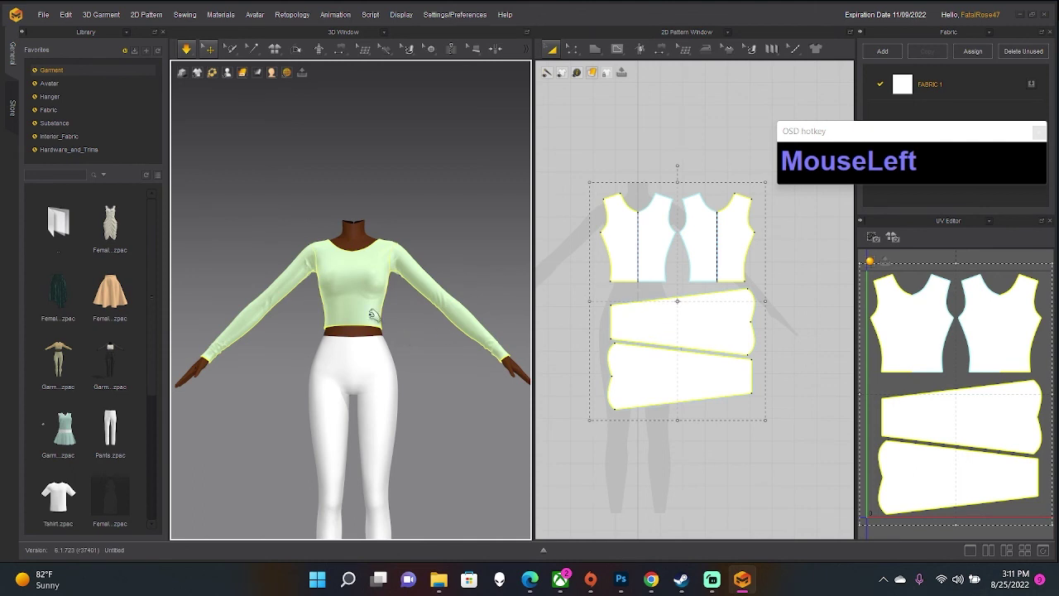
# Examine the frozen shirt on the avatar up close and from a distance.
pyautogui.moveTo(374, 321); pyautogui.dragTo(376, 354, button='right')
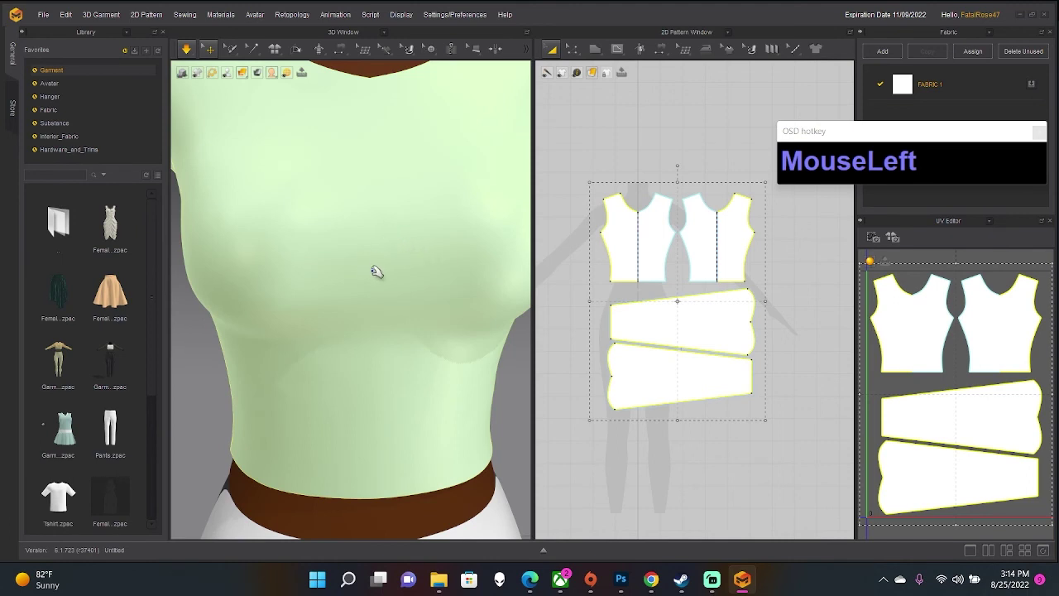
pyautogui.scroll(-2, 442, 345)
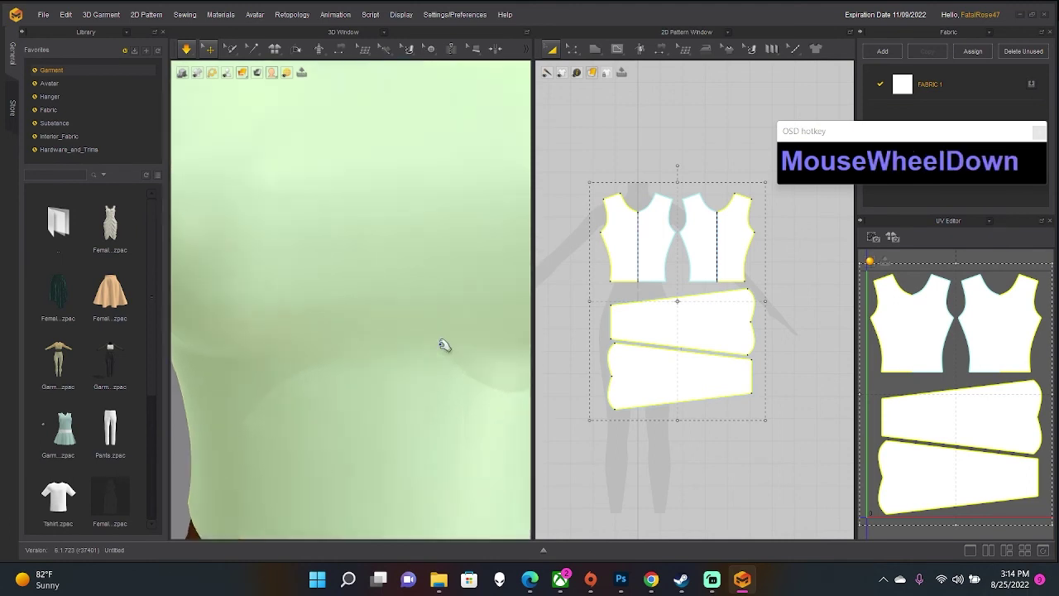
pyautogui.scroll(6, 342, 284)
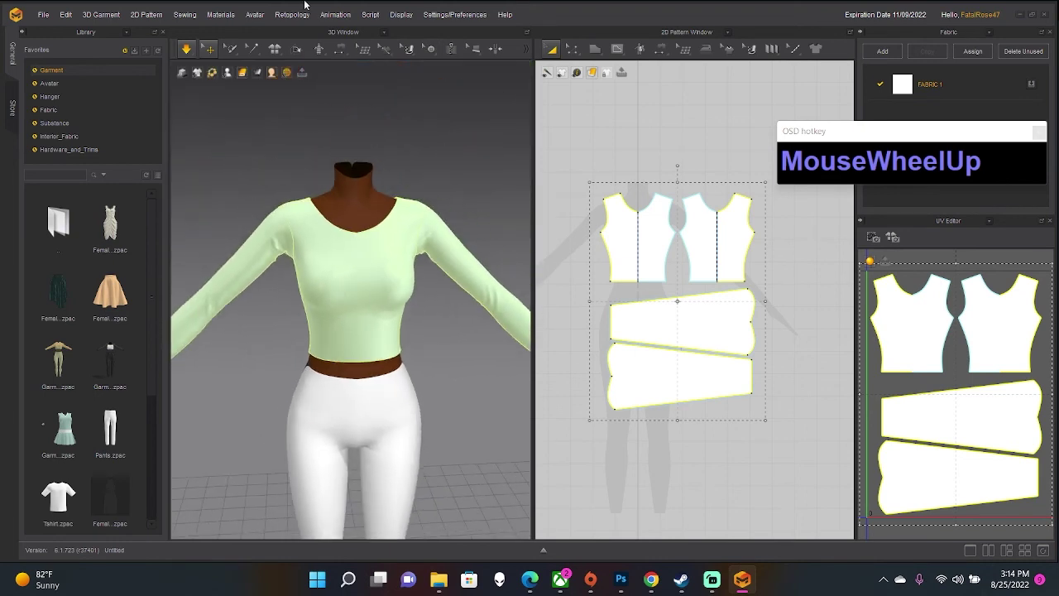
pyautogui.moveTo(480, 402); pyautogui.dragTo(543, 400, button='right')
pyautogui.scroll(3, 506, 392)
pyautogui.scroll(-8, 480, 385)
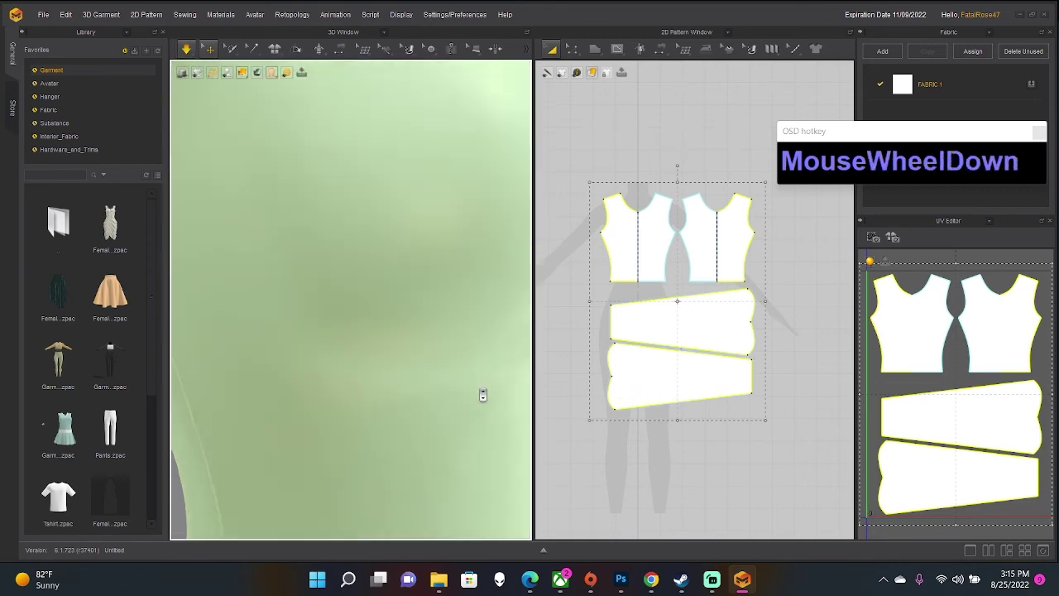
pyautogui.scroll(1, 482, 396)
pyautogui.scroll(5, 482, 395)
pyautogui.moveTo(483, 396); pyautogui.dragTo(419, 379, button='right')
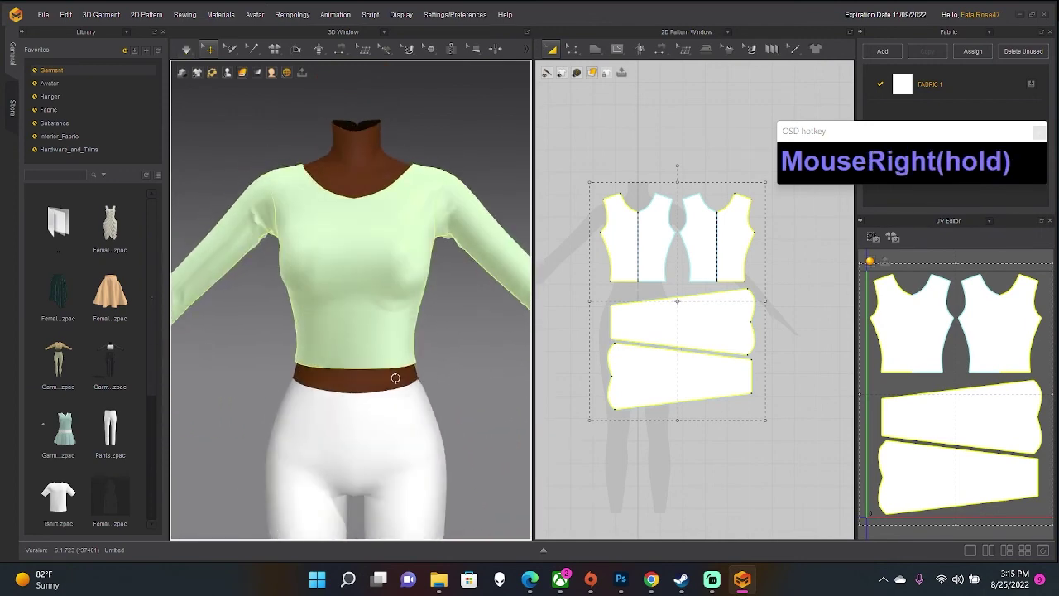
# With Edit Pattern, move the cuff edge of the upper sleeve pattern inward to shorten both linked sleeves to about half their length.
pyautogui.rightClick(574, 51)
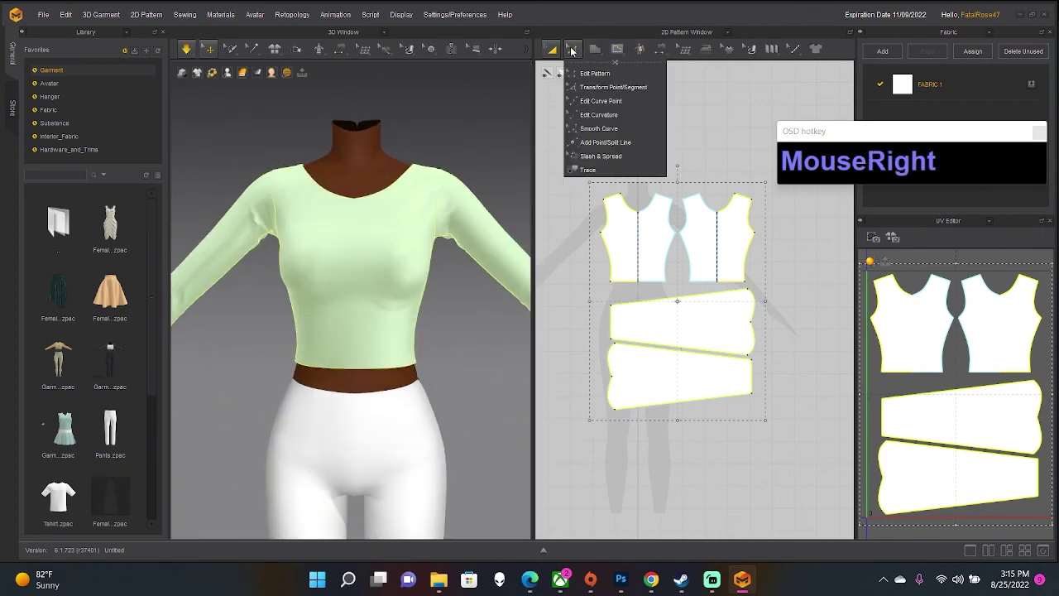
pyautogui.click(605, 77)
pyautogui.click(624, 118)
pyautogui.click(620, 328)
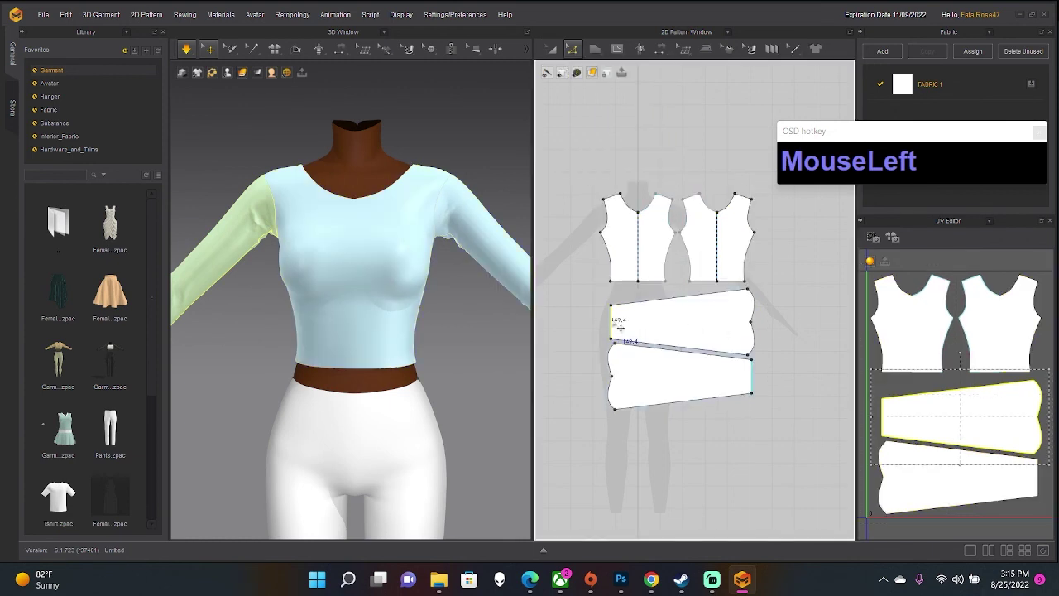
pyautogui.moveTo(620, 328); pyautogui.dragTo(690, 323)
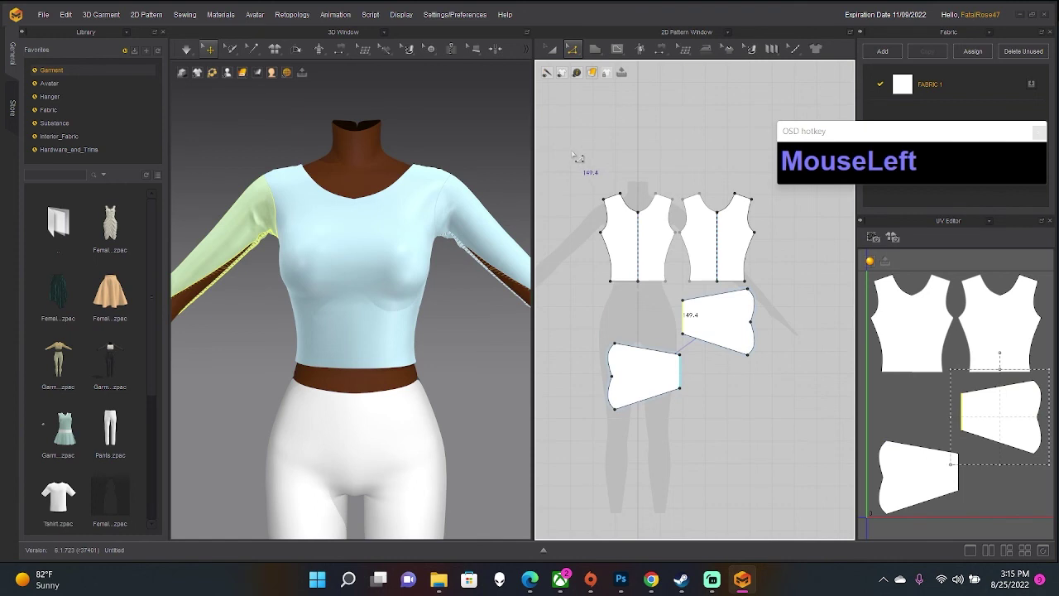
# Select all patterns, unfreeze them and simulate the shirt with the shortened sleeves on the avatar.
pyautogui.moveTo(572, 150); pyautogui.dragTo(769, 439)
pyautogui.hotkey('ctrl', 'k')
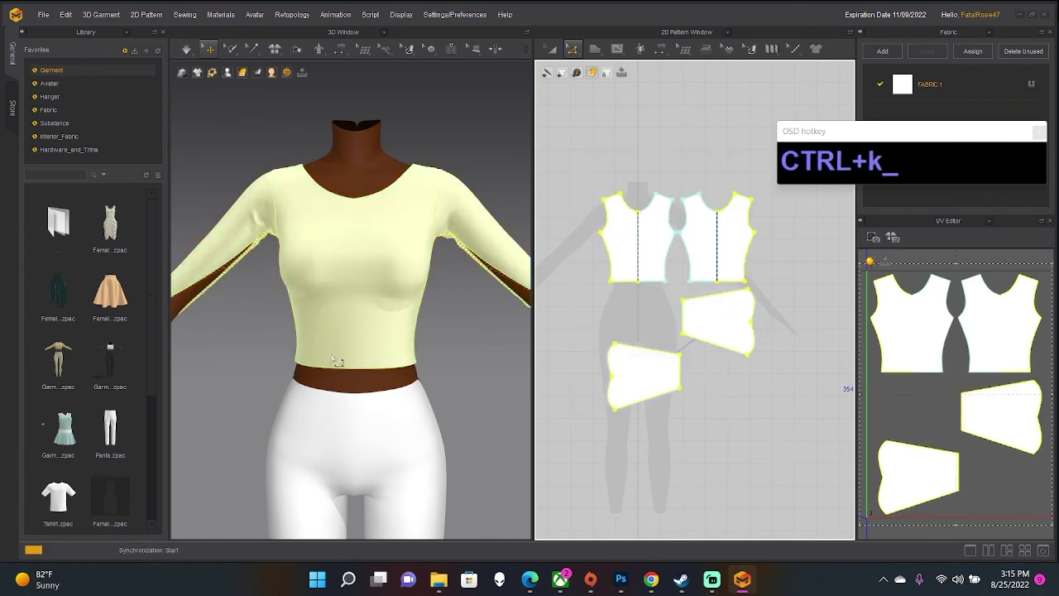
pyautogui.scroll(1, 269, 374)
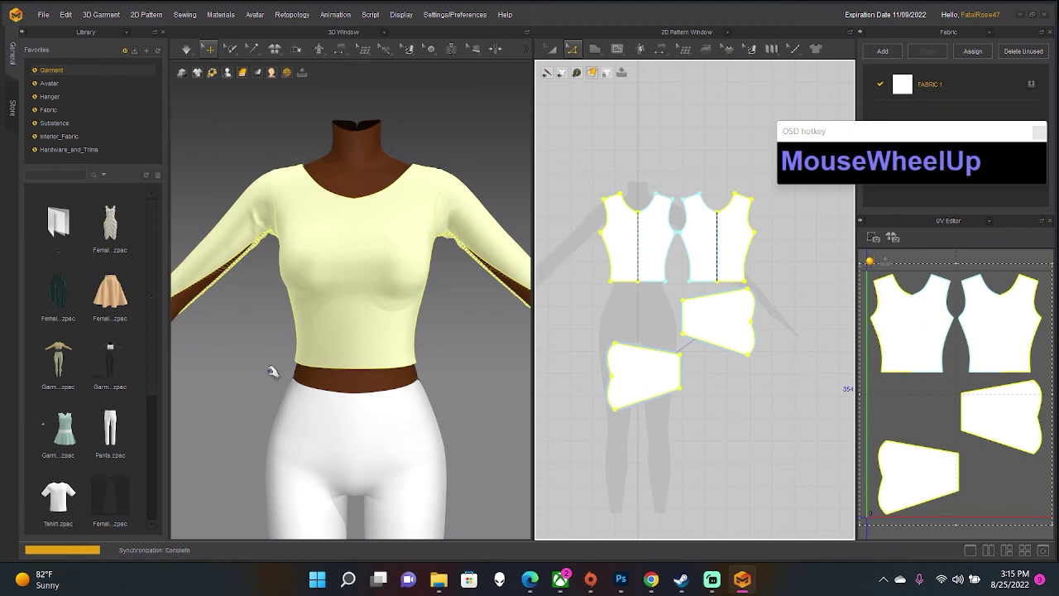
pyautogui.moveTo(272, 373)
pyautogui.mouseDown(button='right')
pyautogui.moveTo(353, 363)
pyautogui.moveTo(253, 367)
pyautogui.mouseUp(button='right')
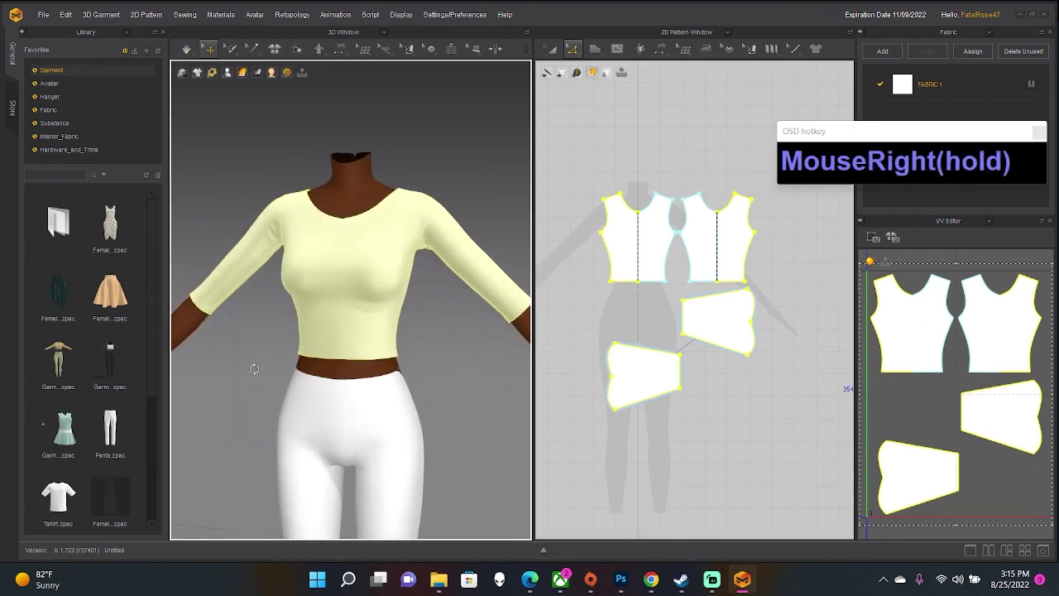
# Move the lower sleeve pattern's cuff edge further inward to make short sleeves, then simulate and inspect the shirt.
pyautogui.click(674, 377)
pyautogui.moveTo(667, 383); pyautogui.dragTo(649, 388)
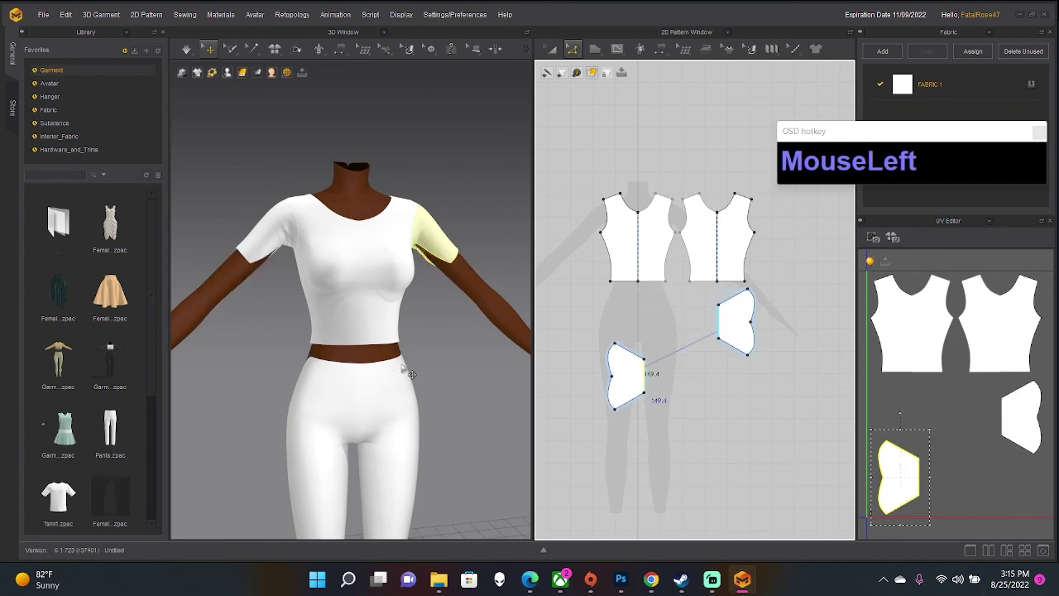
pyautogui.press('space')
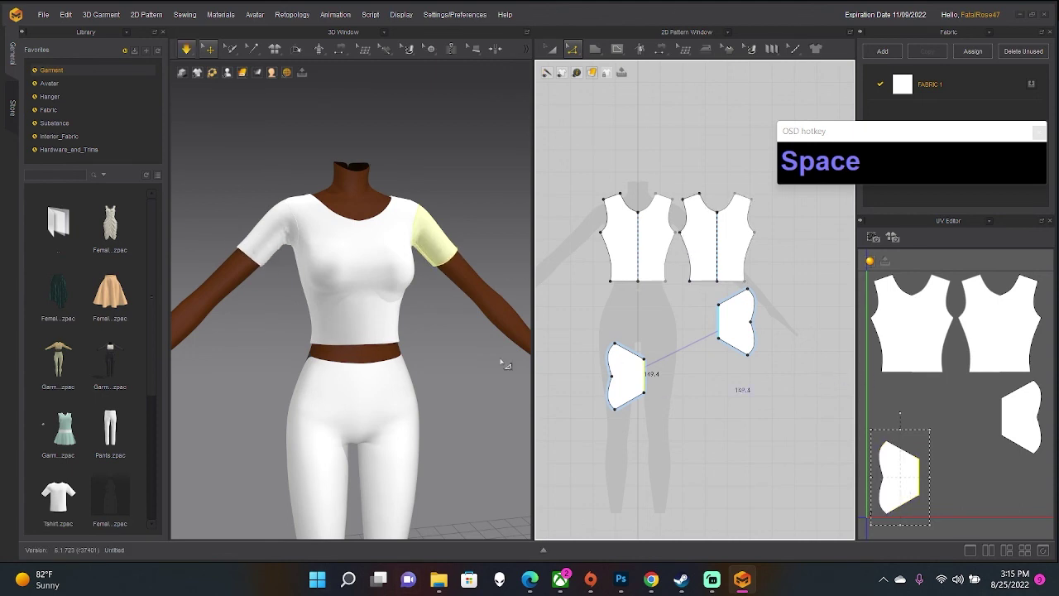
pyautogui.rightClick(417, 386)
pyautogui.moveTo(417, 386); pyautogui.dragTo(719, 571, button='right')
pyautogui.moveTo(711, 579)
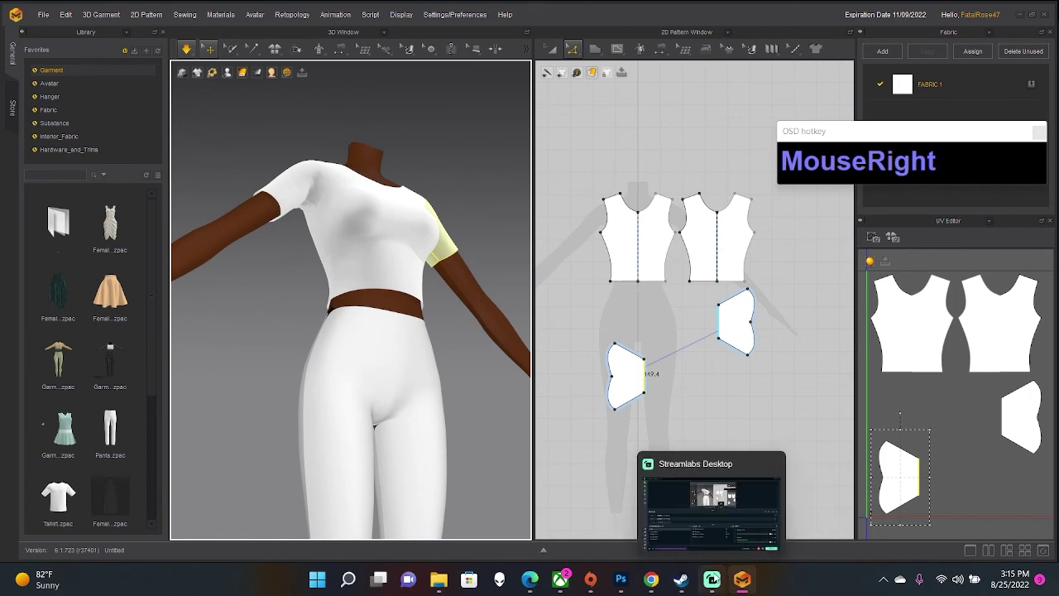